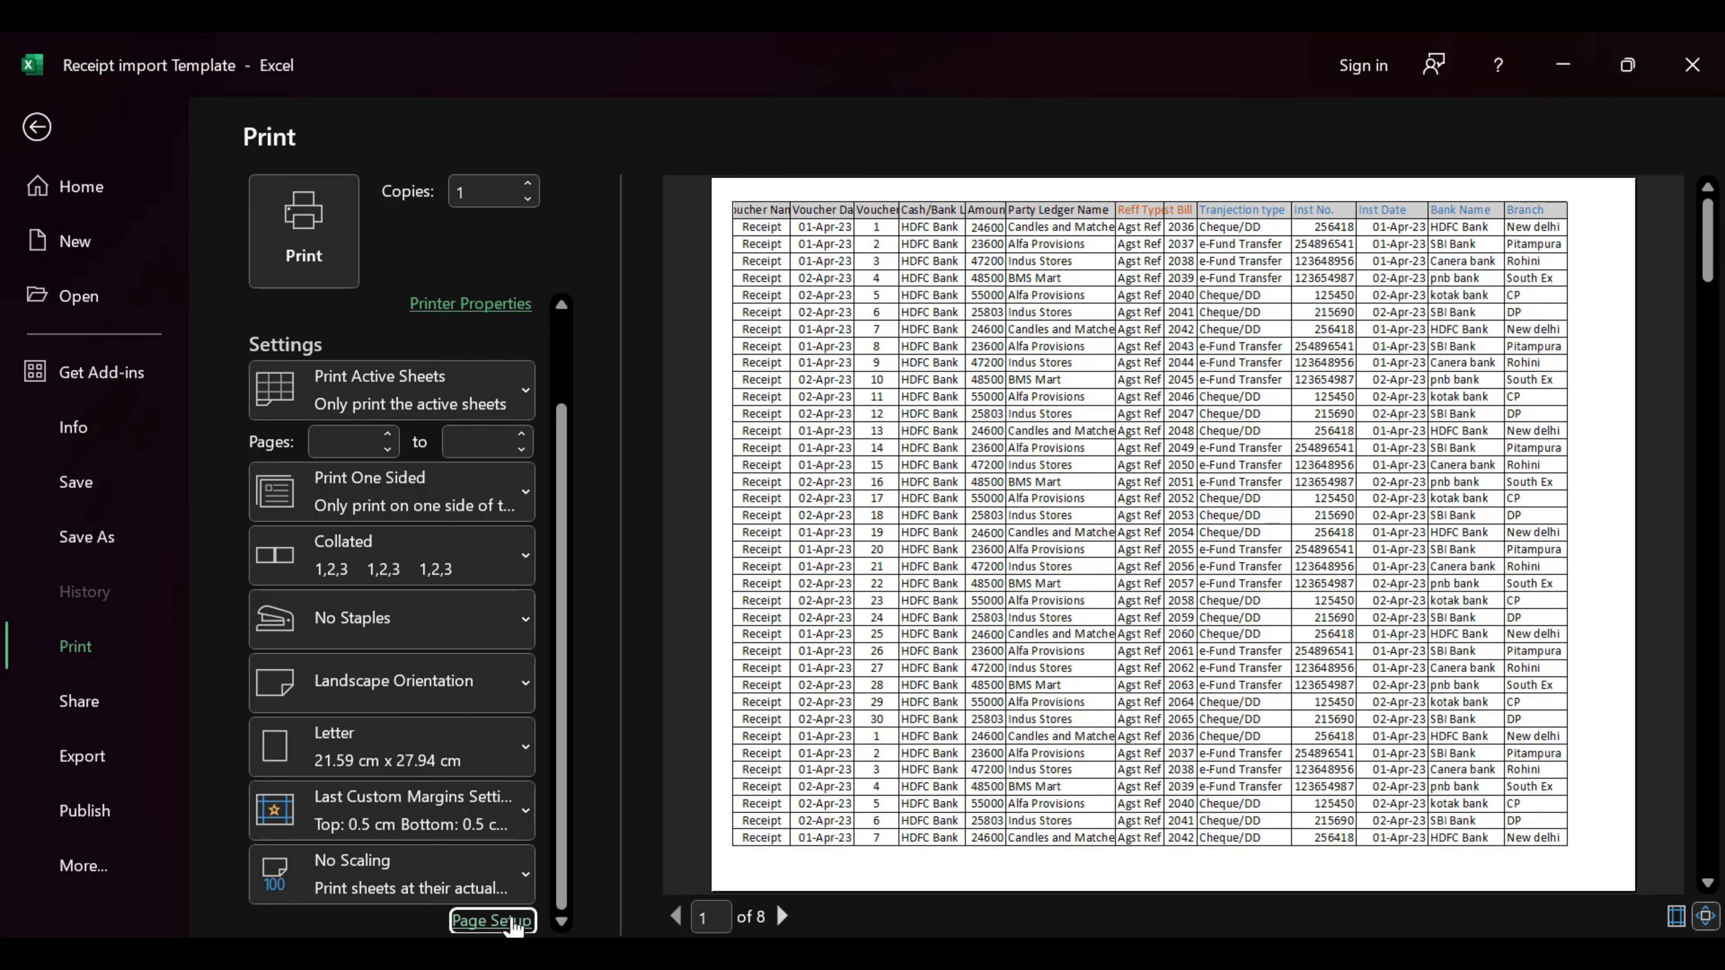
Set the sheet's print scaling to 80% of normal size and check how the columns split across pages
left_click(491, 921)
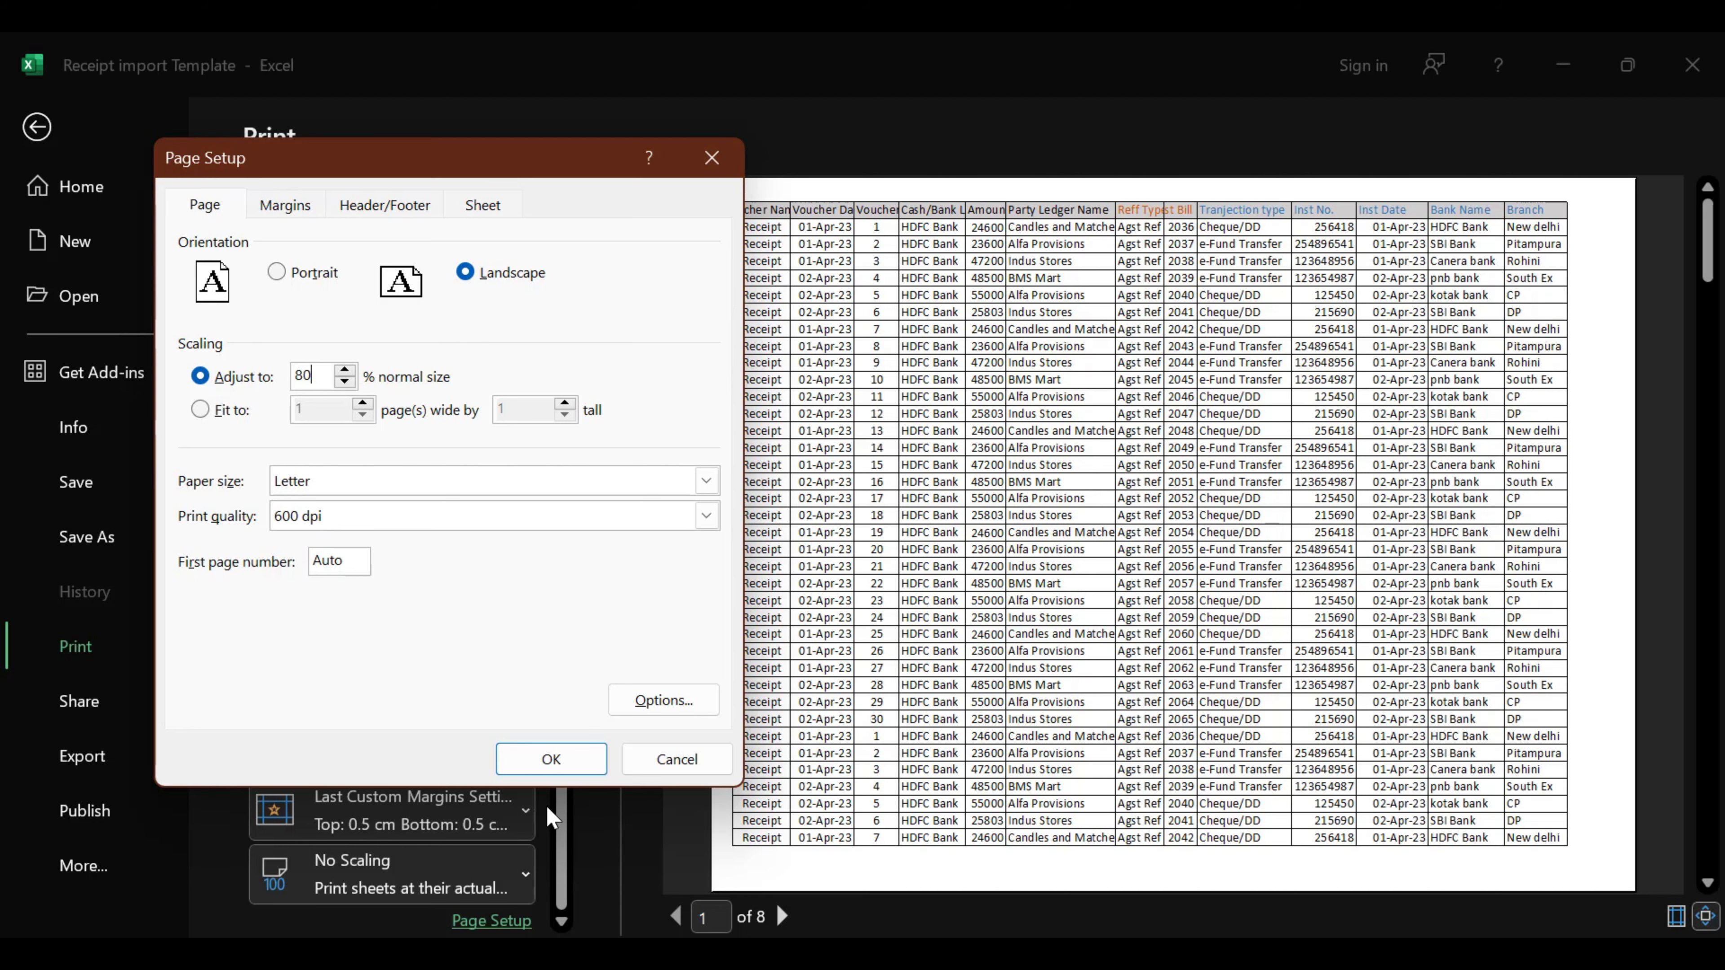
left_click(550, 759)
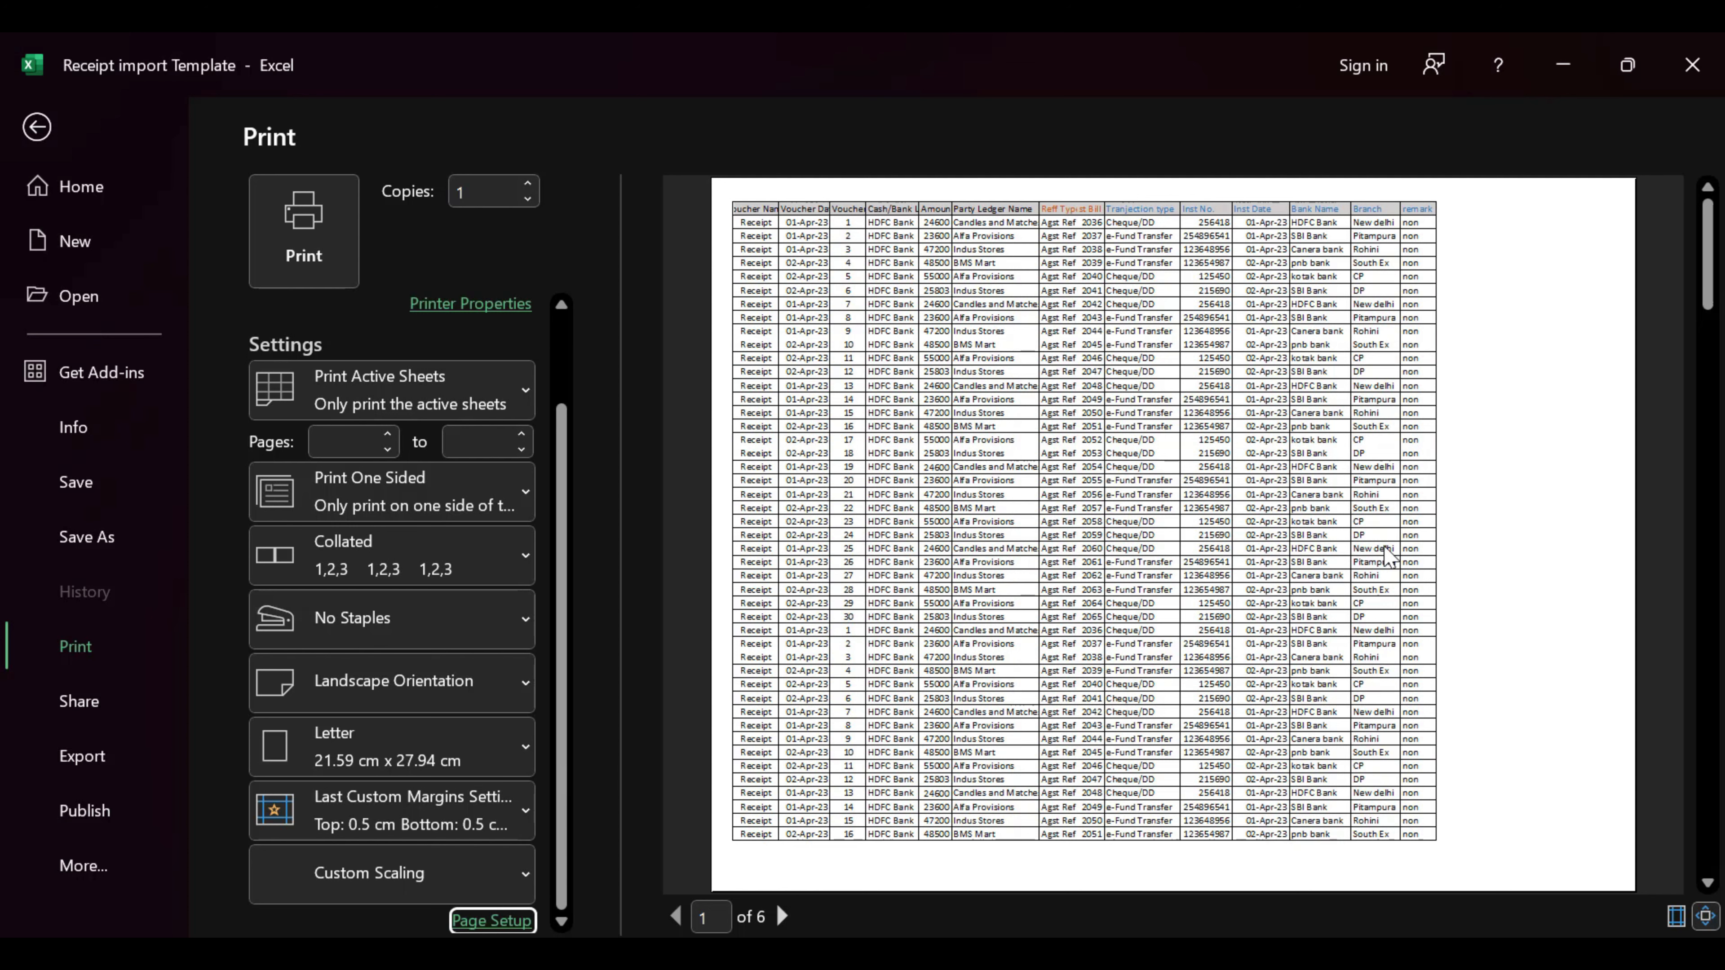
scroll(1246, 629, "down", 3)
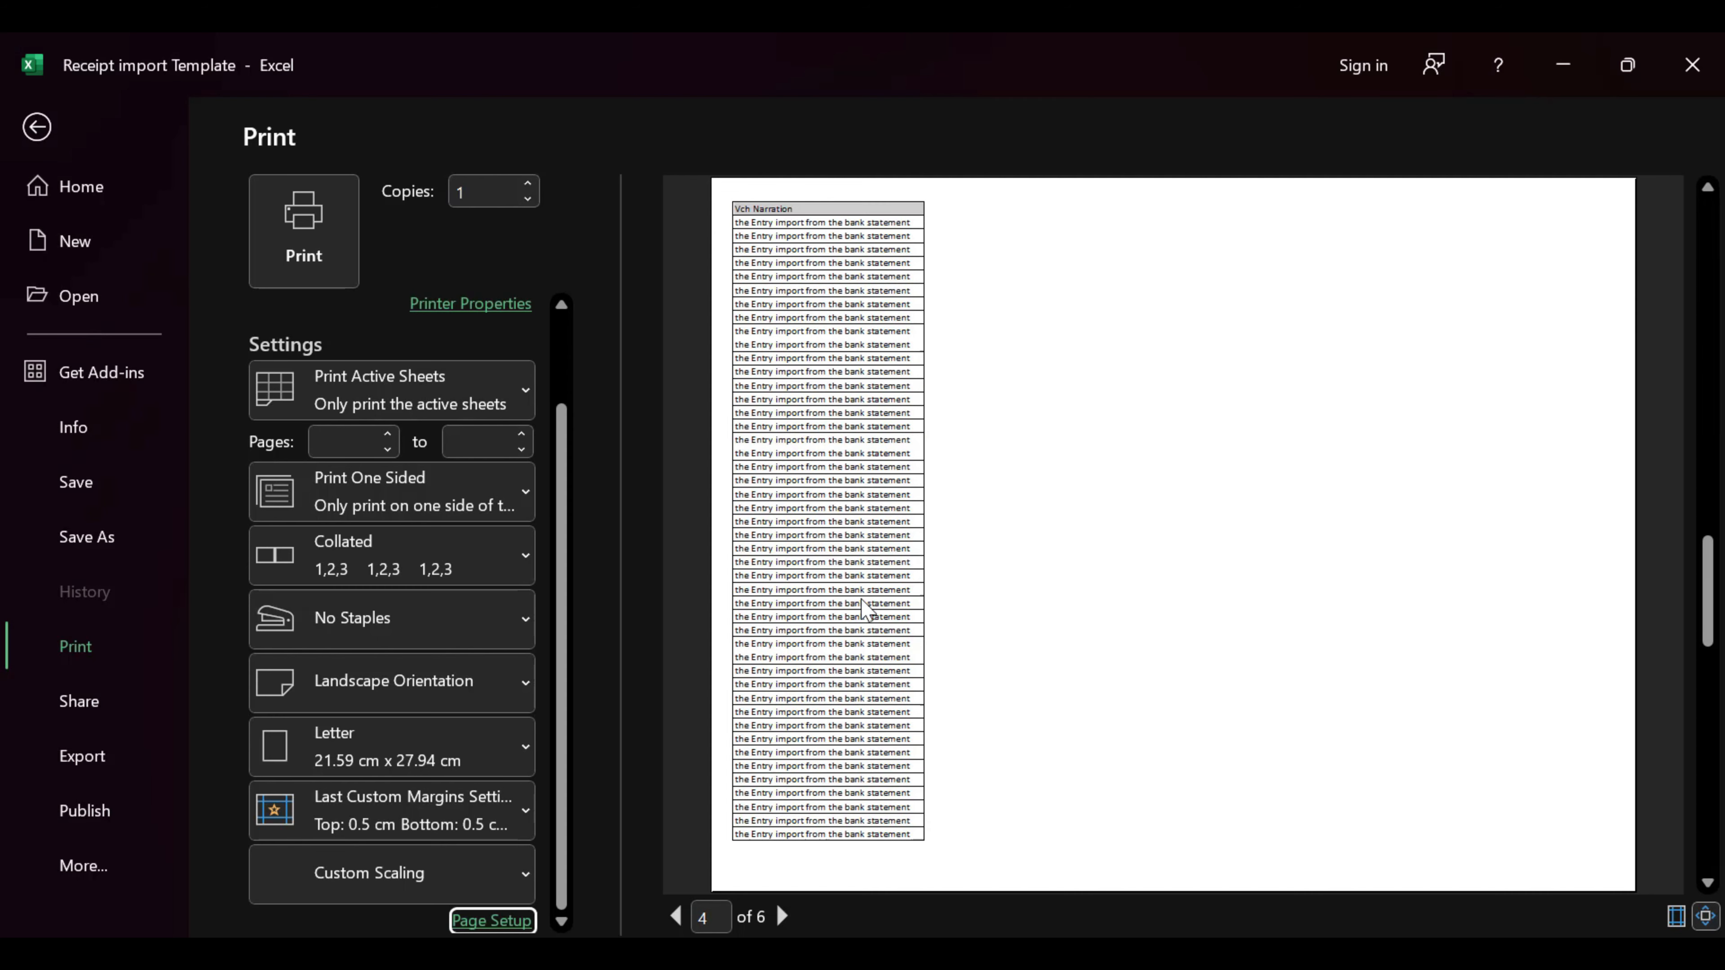
Reduce the sheet's print scaling to 70% of normal size and check the previewed pages
left_click(501, 921)
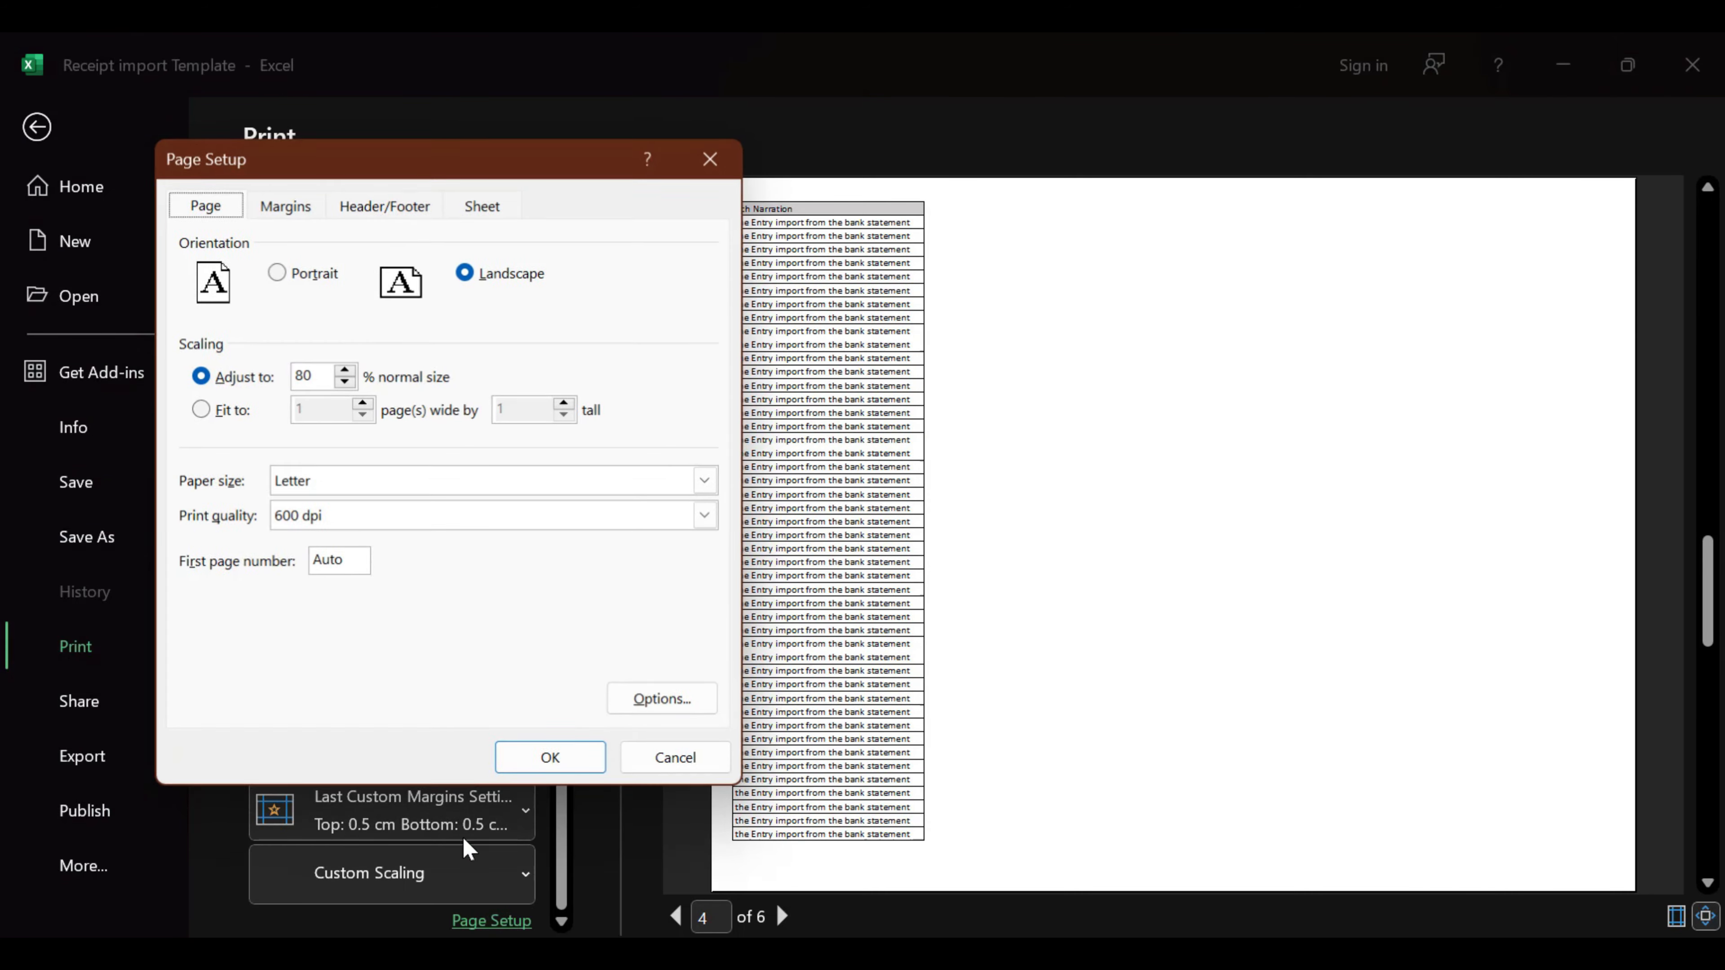
left_click(324, 373)
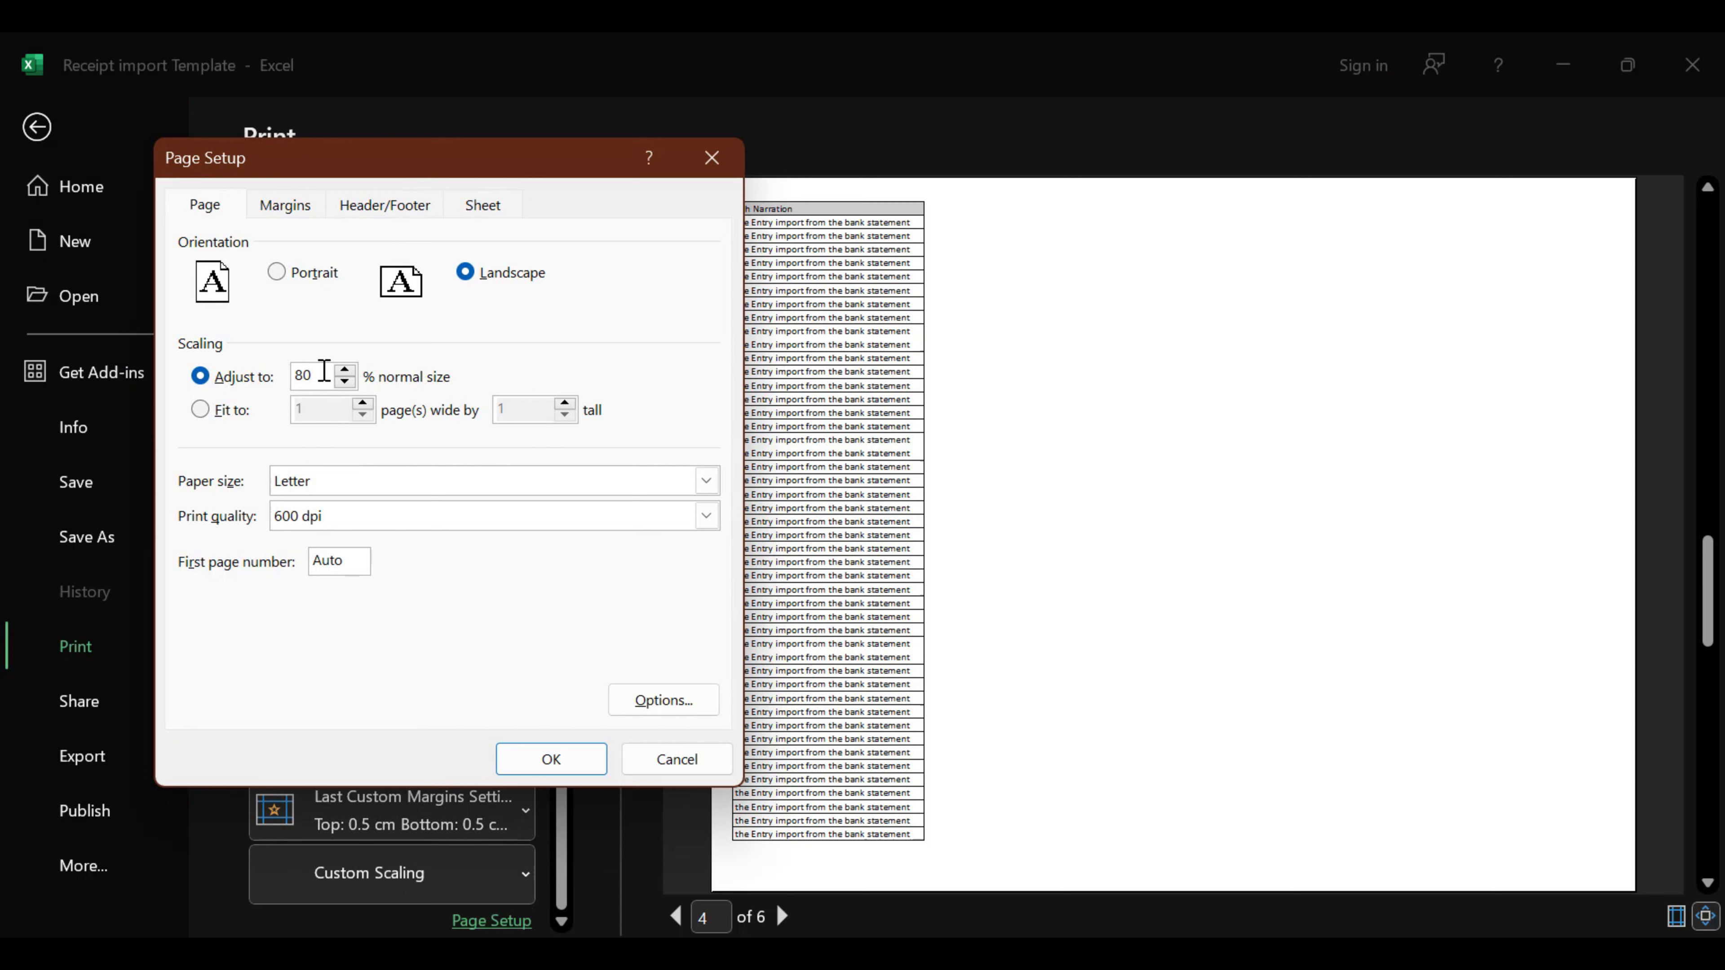
left_click(550, 771)
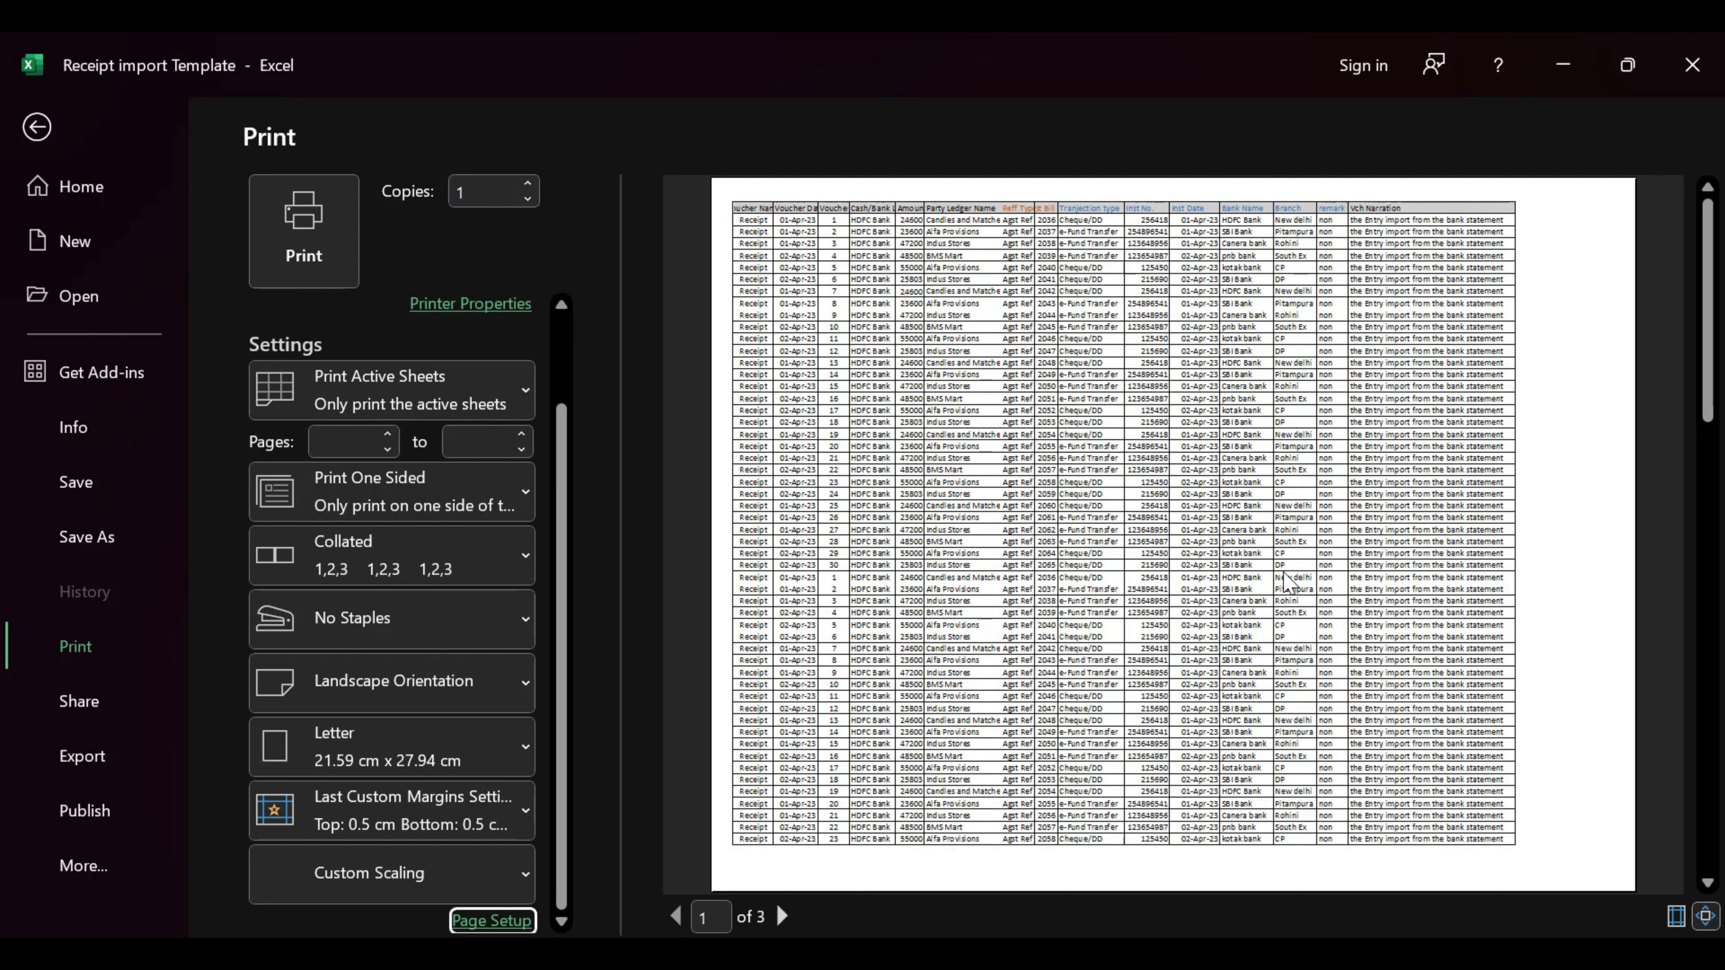
scroll(1285, 581, "down", 2)
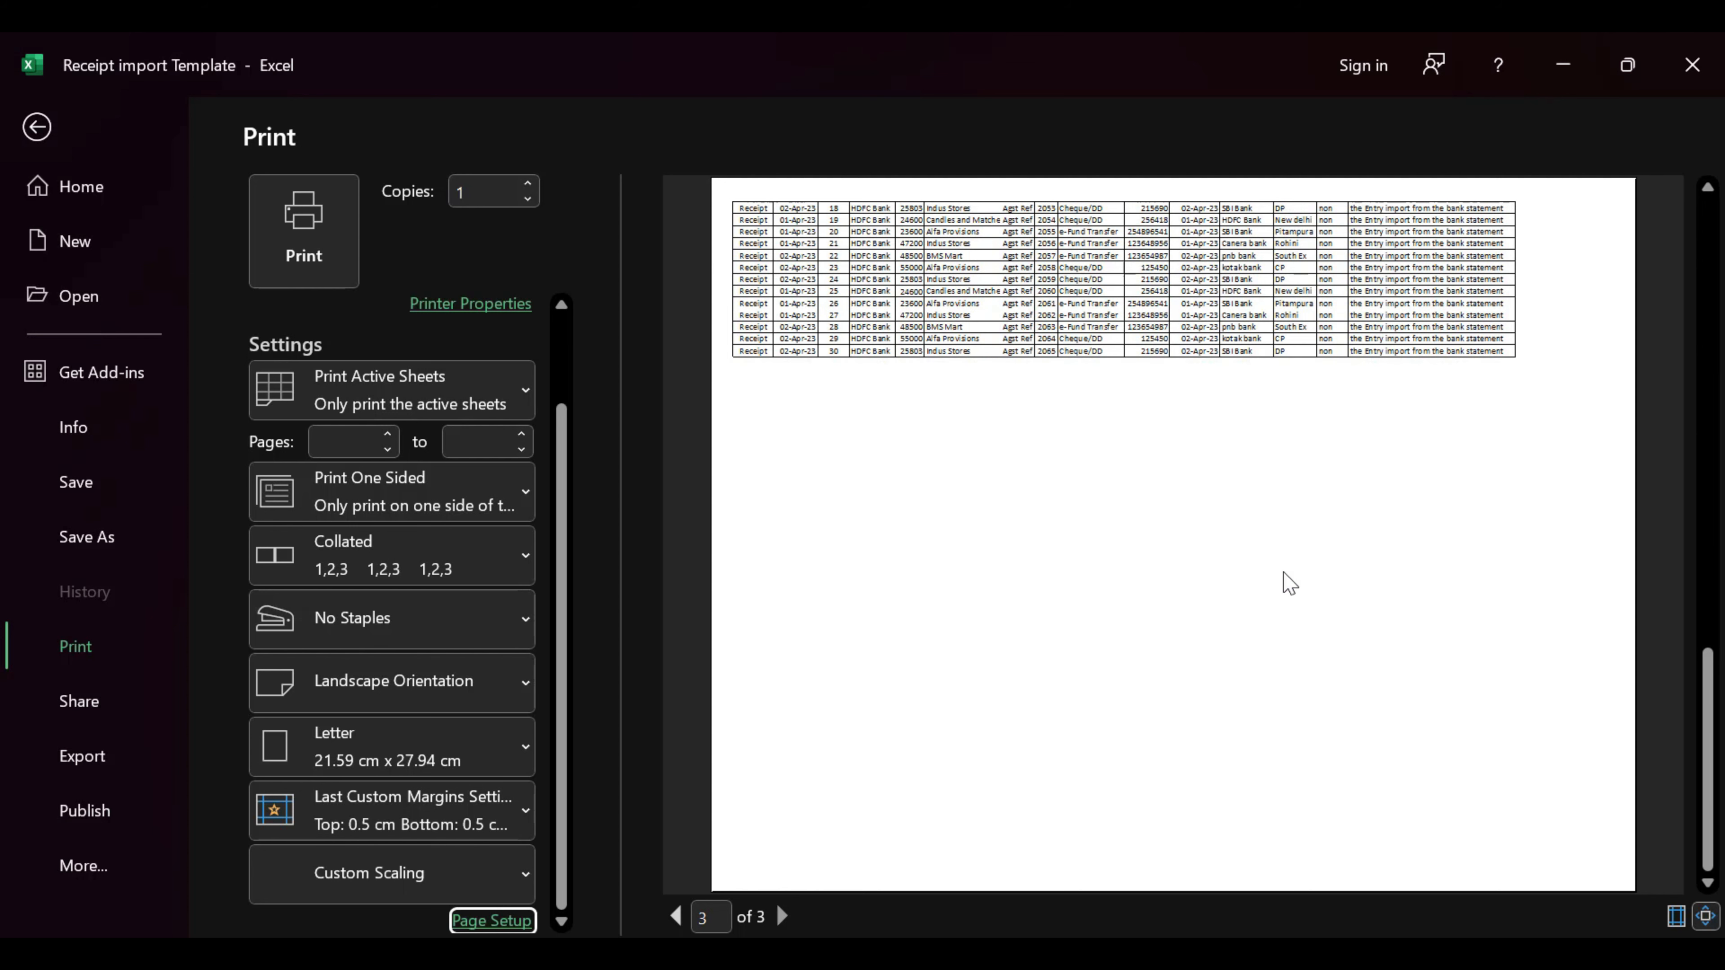
scroll(1287, 584, "up", 2)
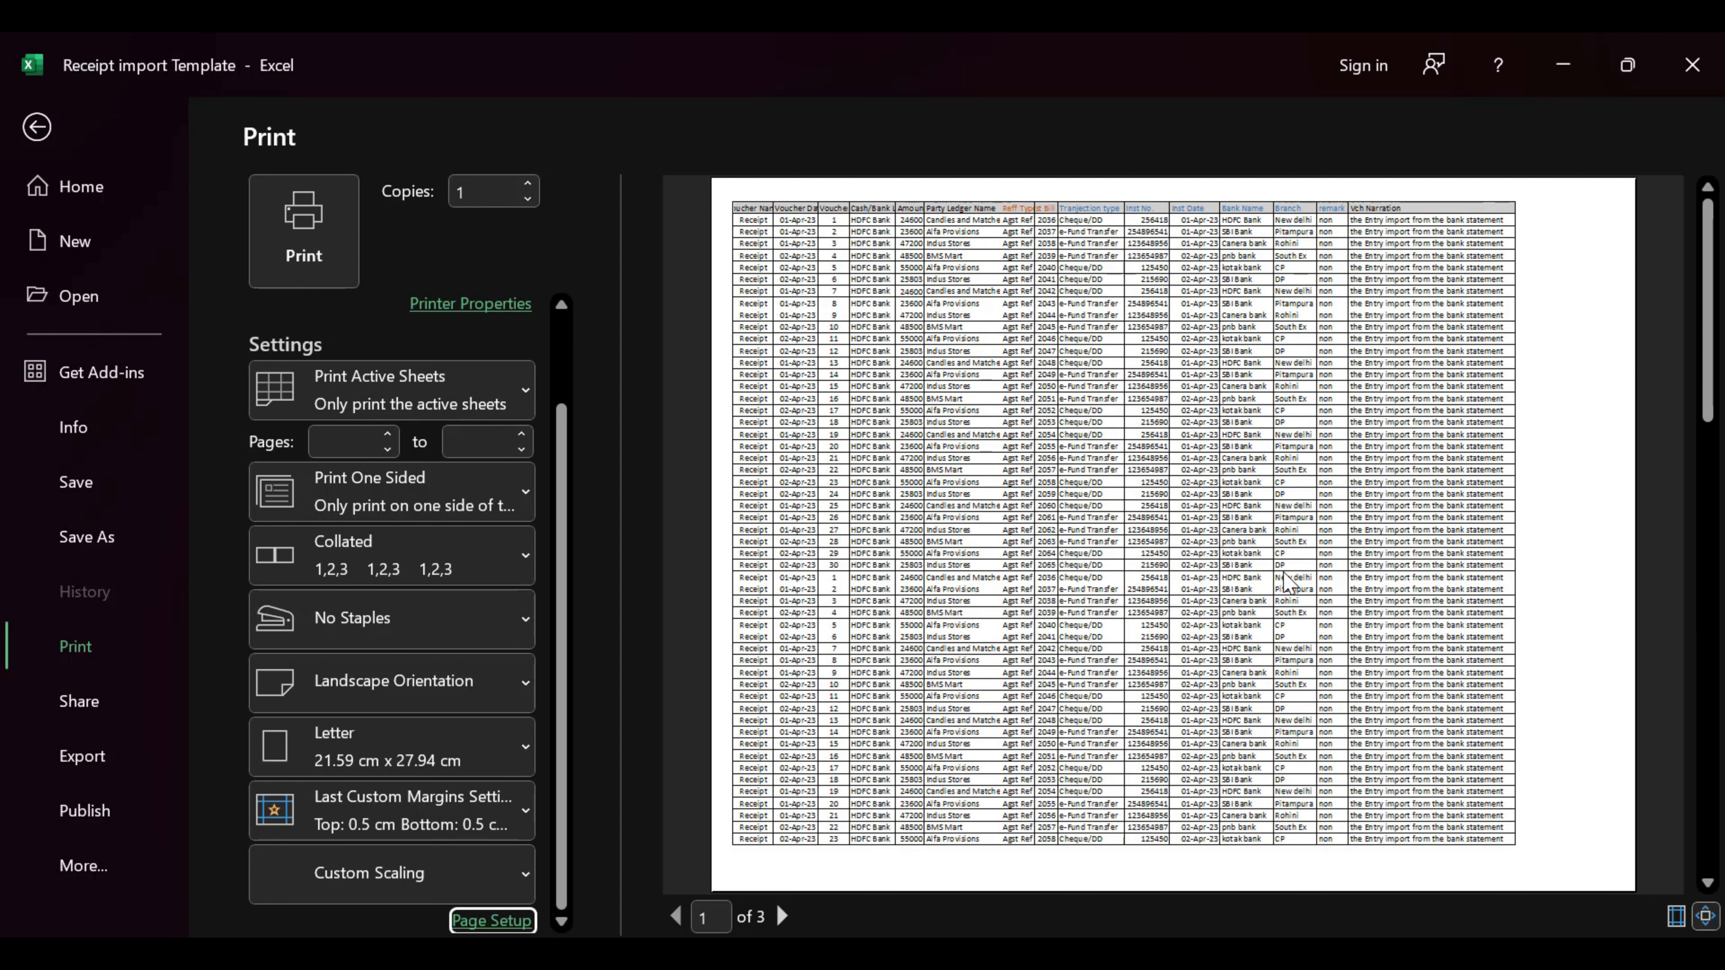
scroll(1285, 580, "down", 2)
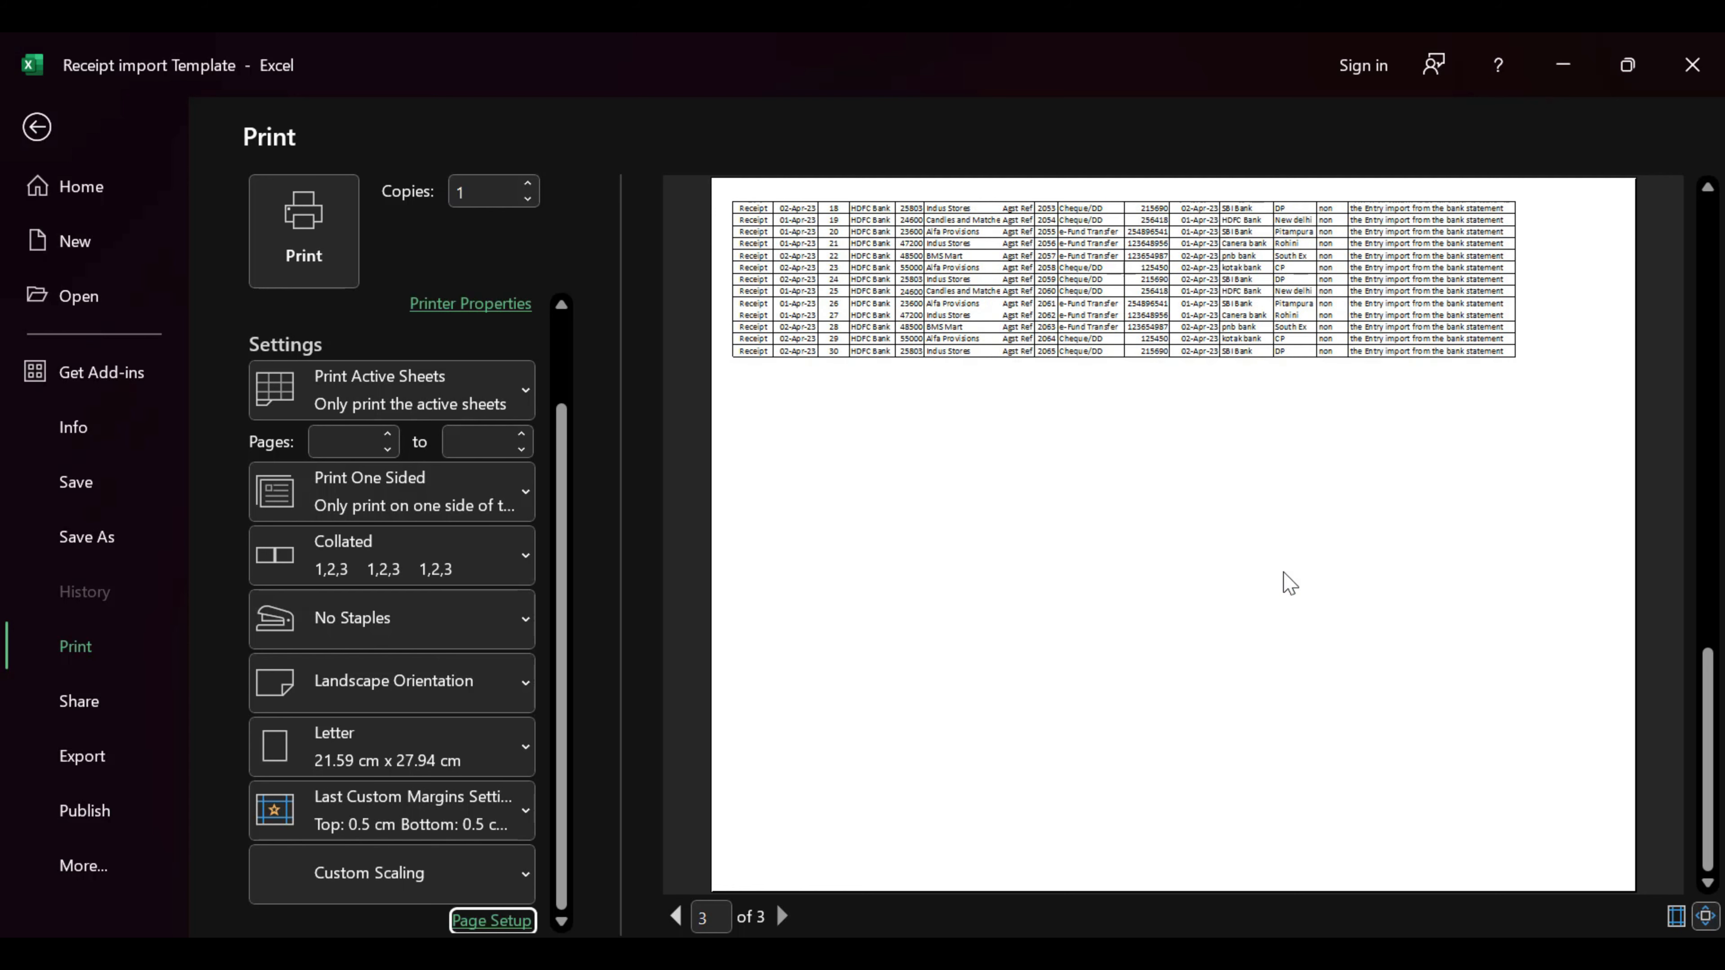
scroll(1288, 583, "up", 1)
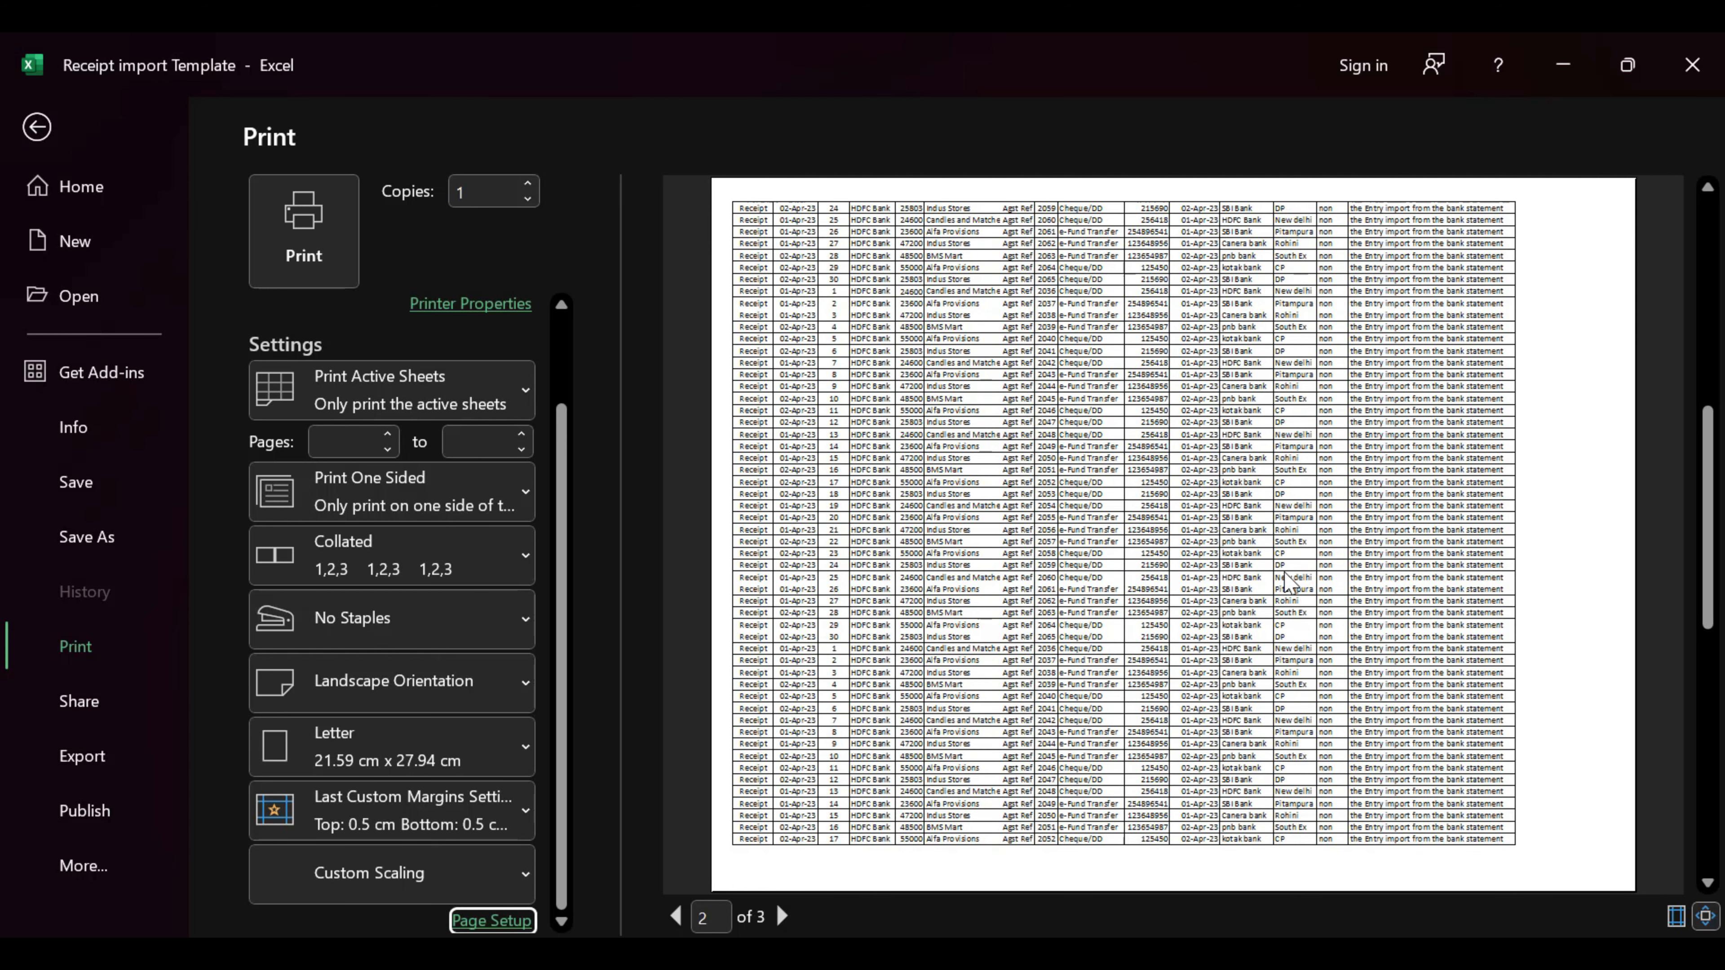
scroll(1287, 583, "down", 1)
scroll(1286, 583, "up", 2)
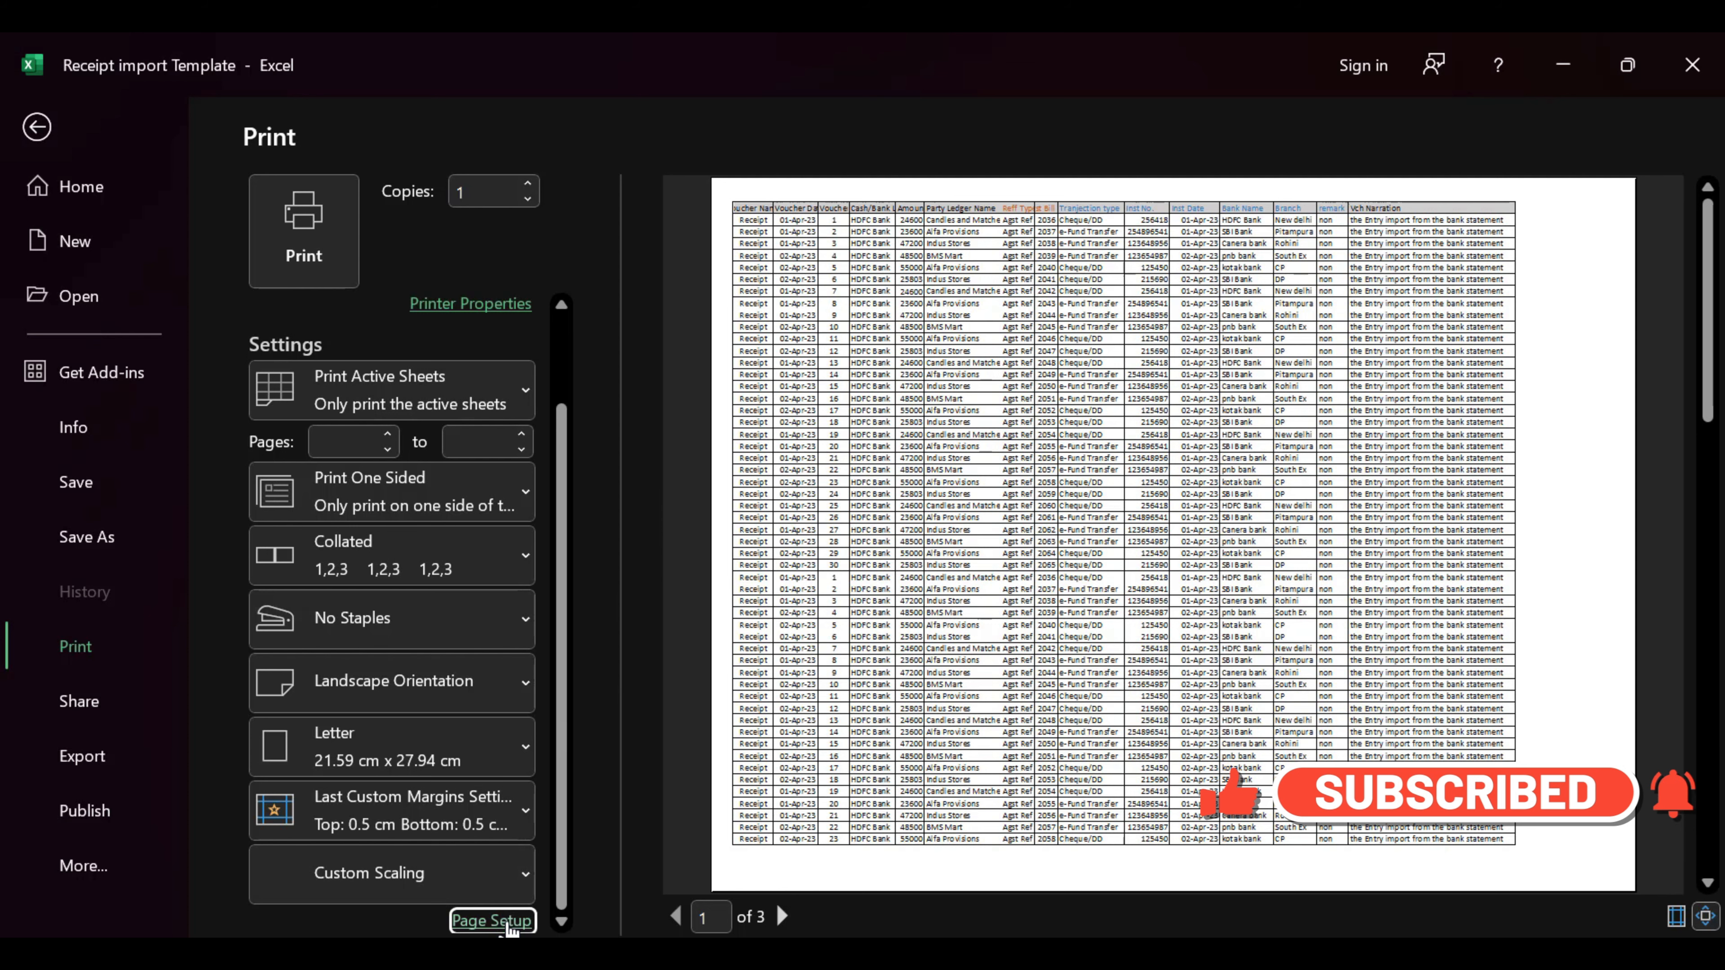
Switch the print scaling to fit the sheet to 1 page wide by 1 tall
left_click(492, 921)
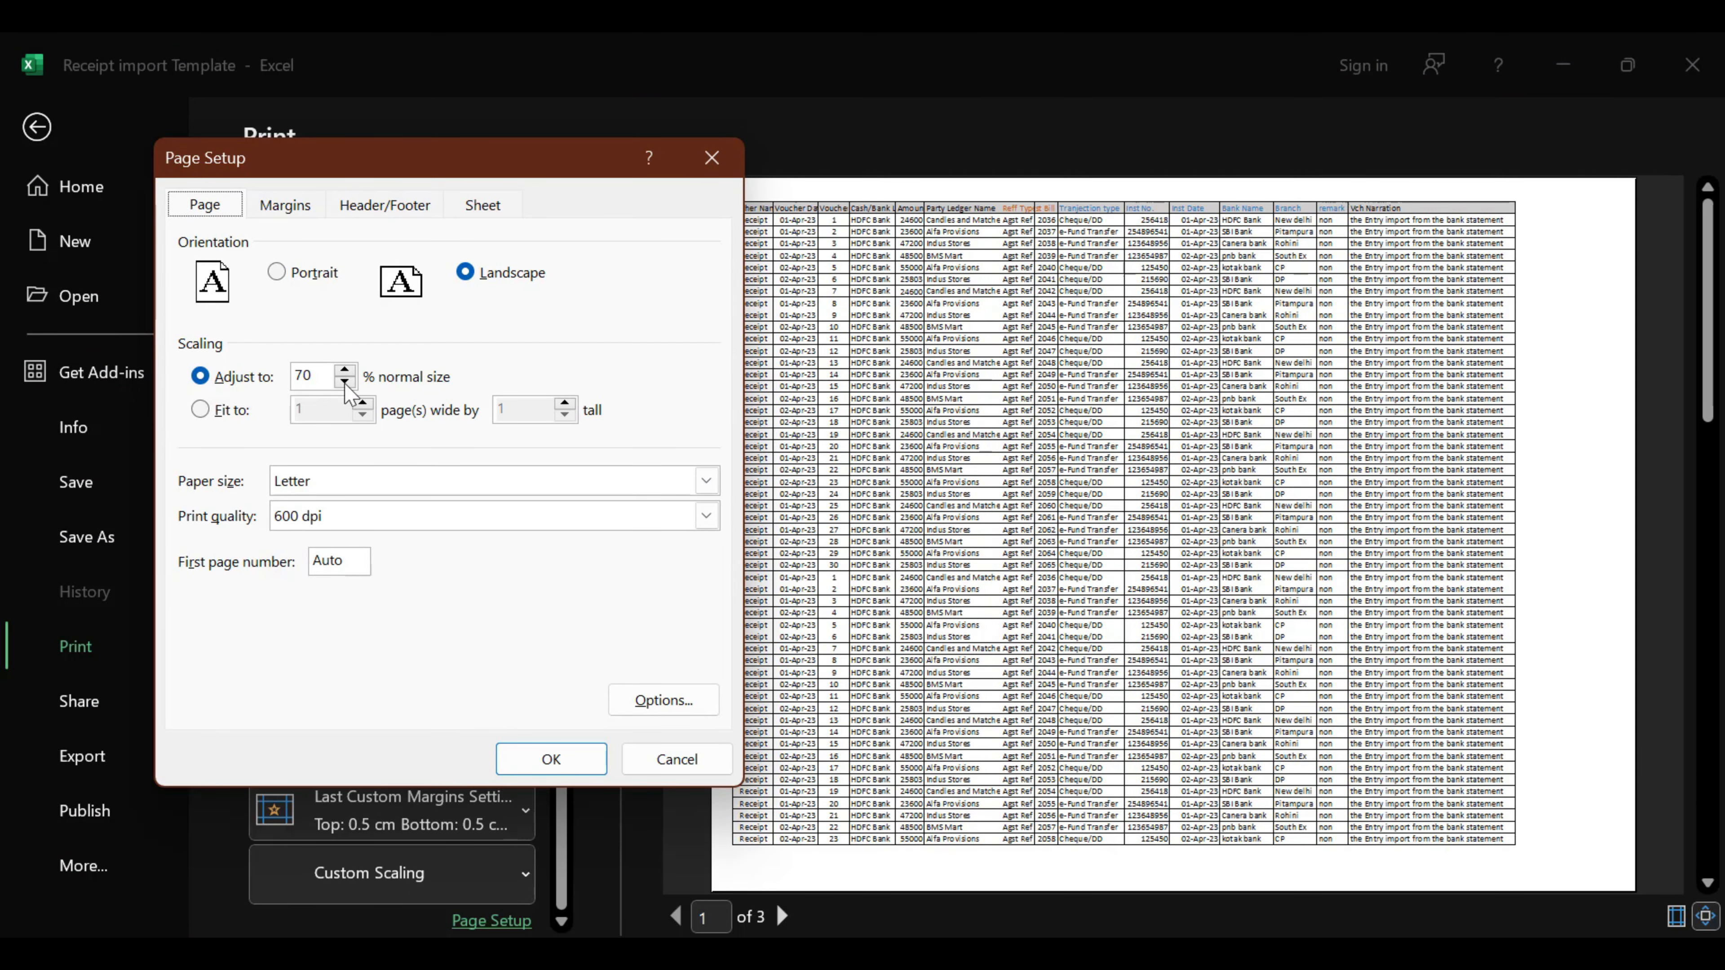
left_click(199, 410)
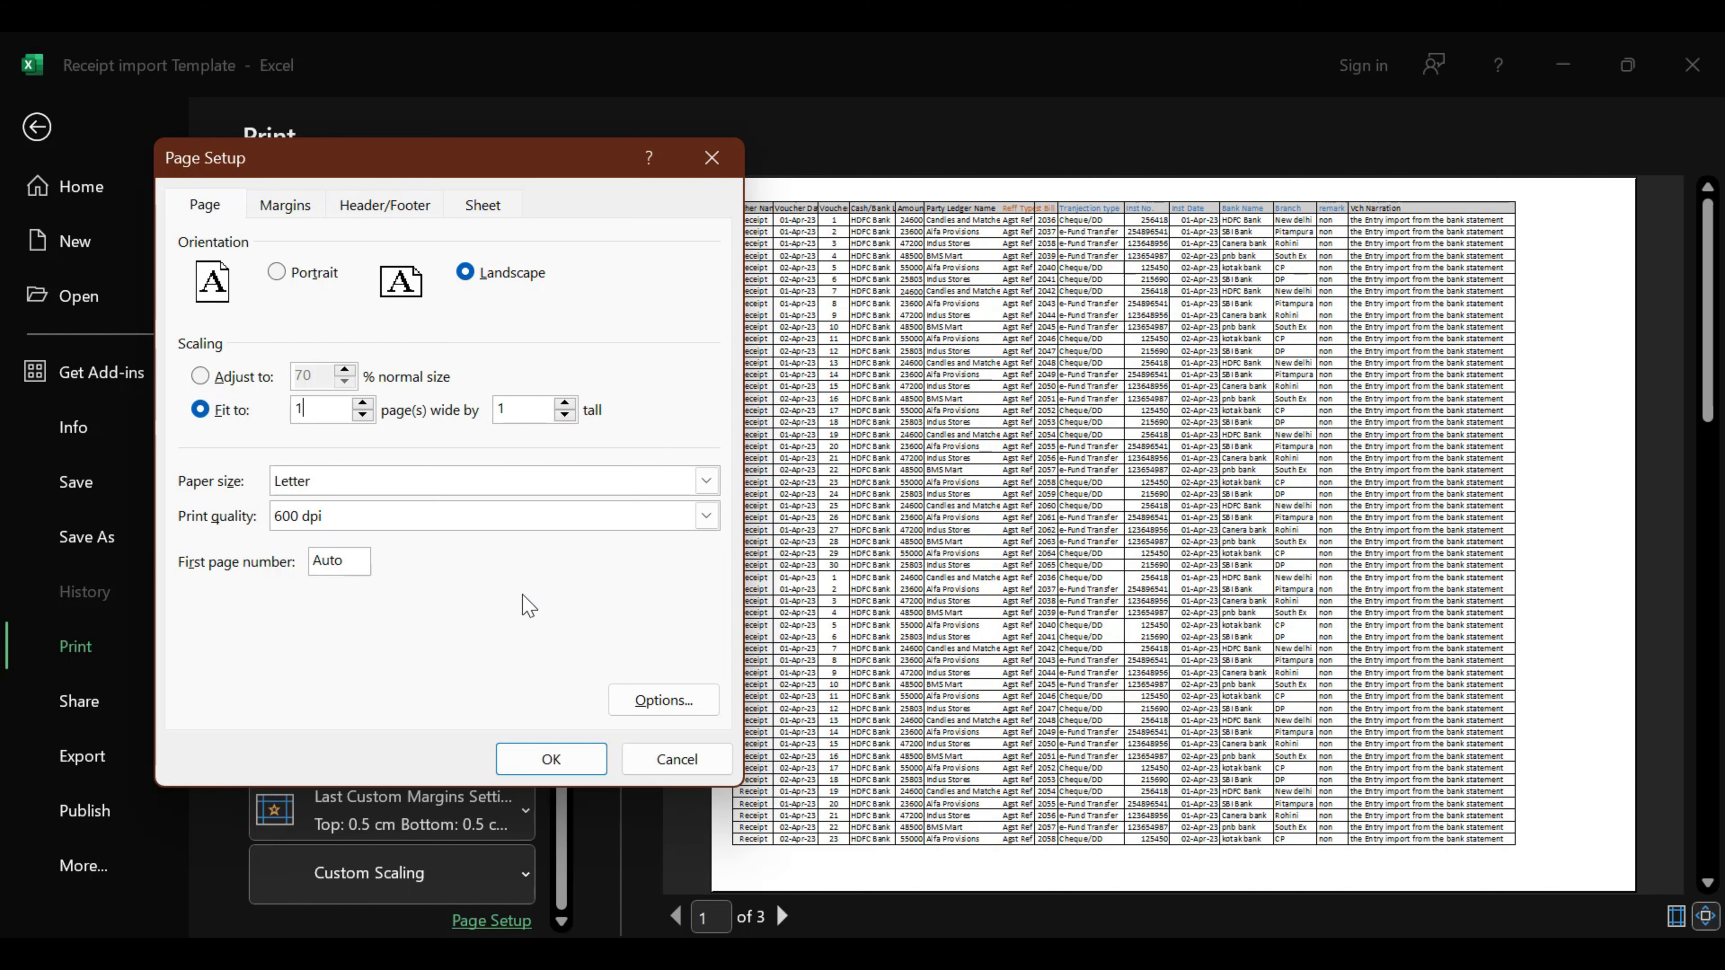
left_click(551, 759)
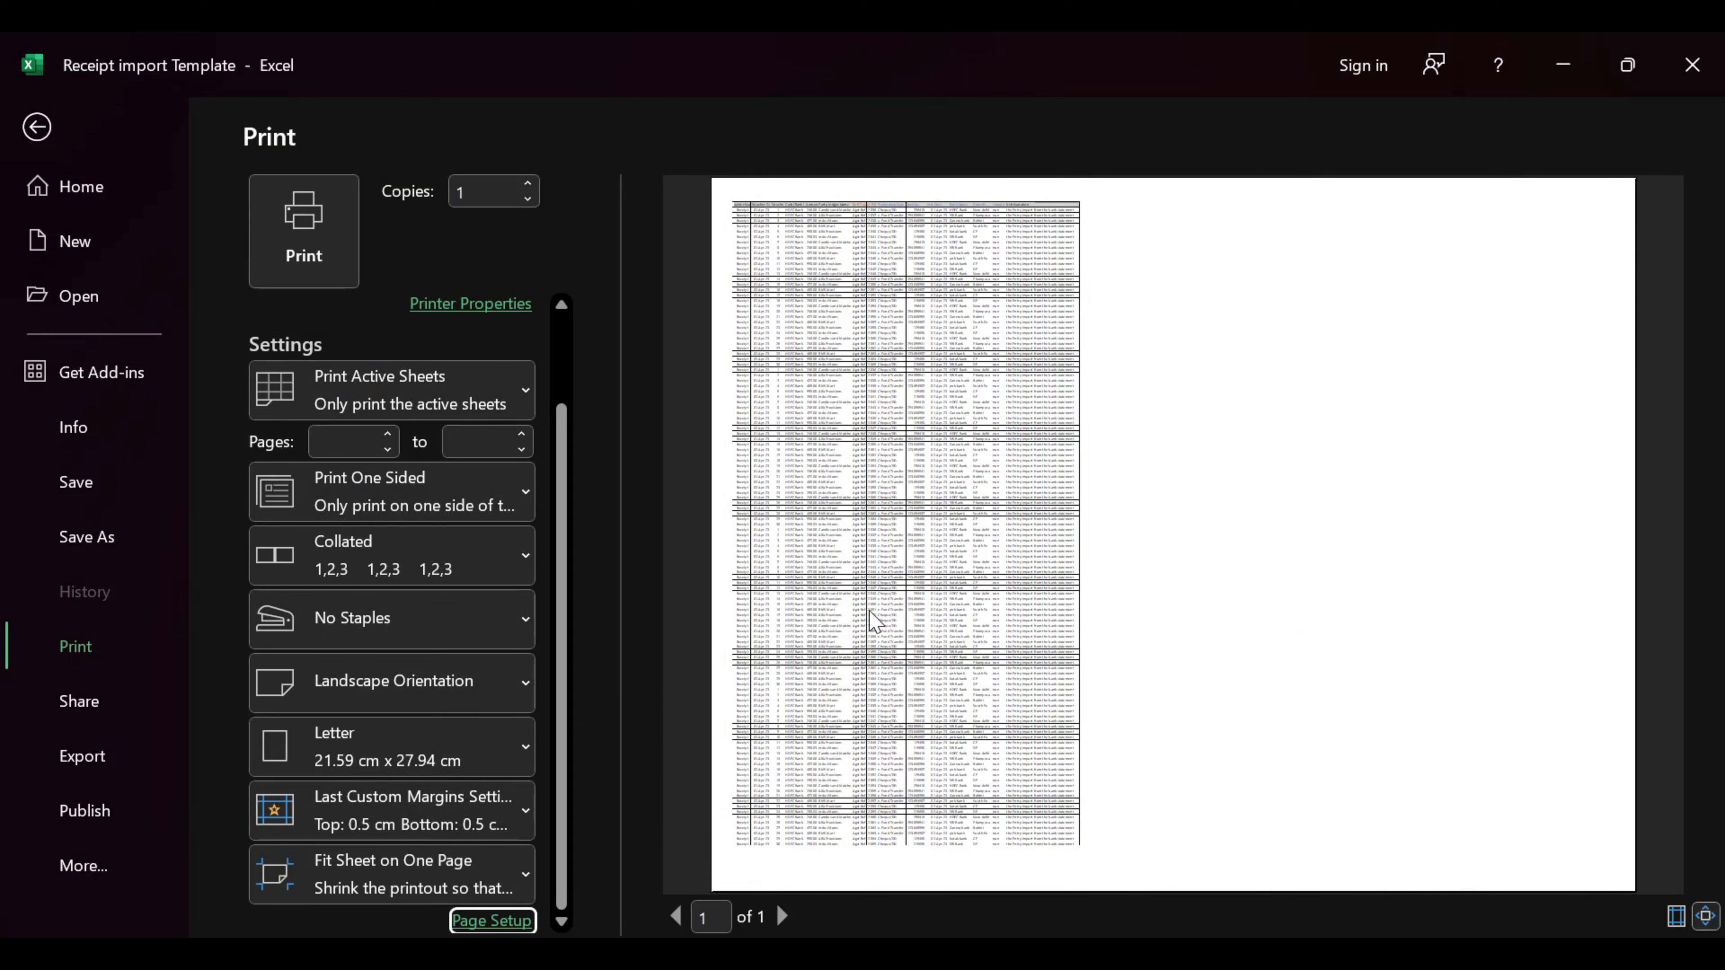
Clear the pages-tall value while keeping the fit at 1 page wide, and check the previewed pages
left_click(489, 921)
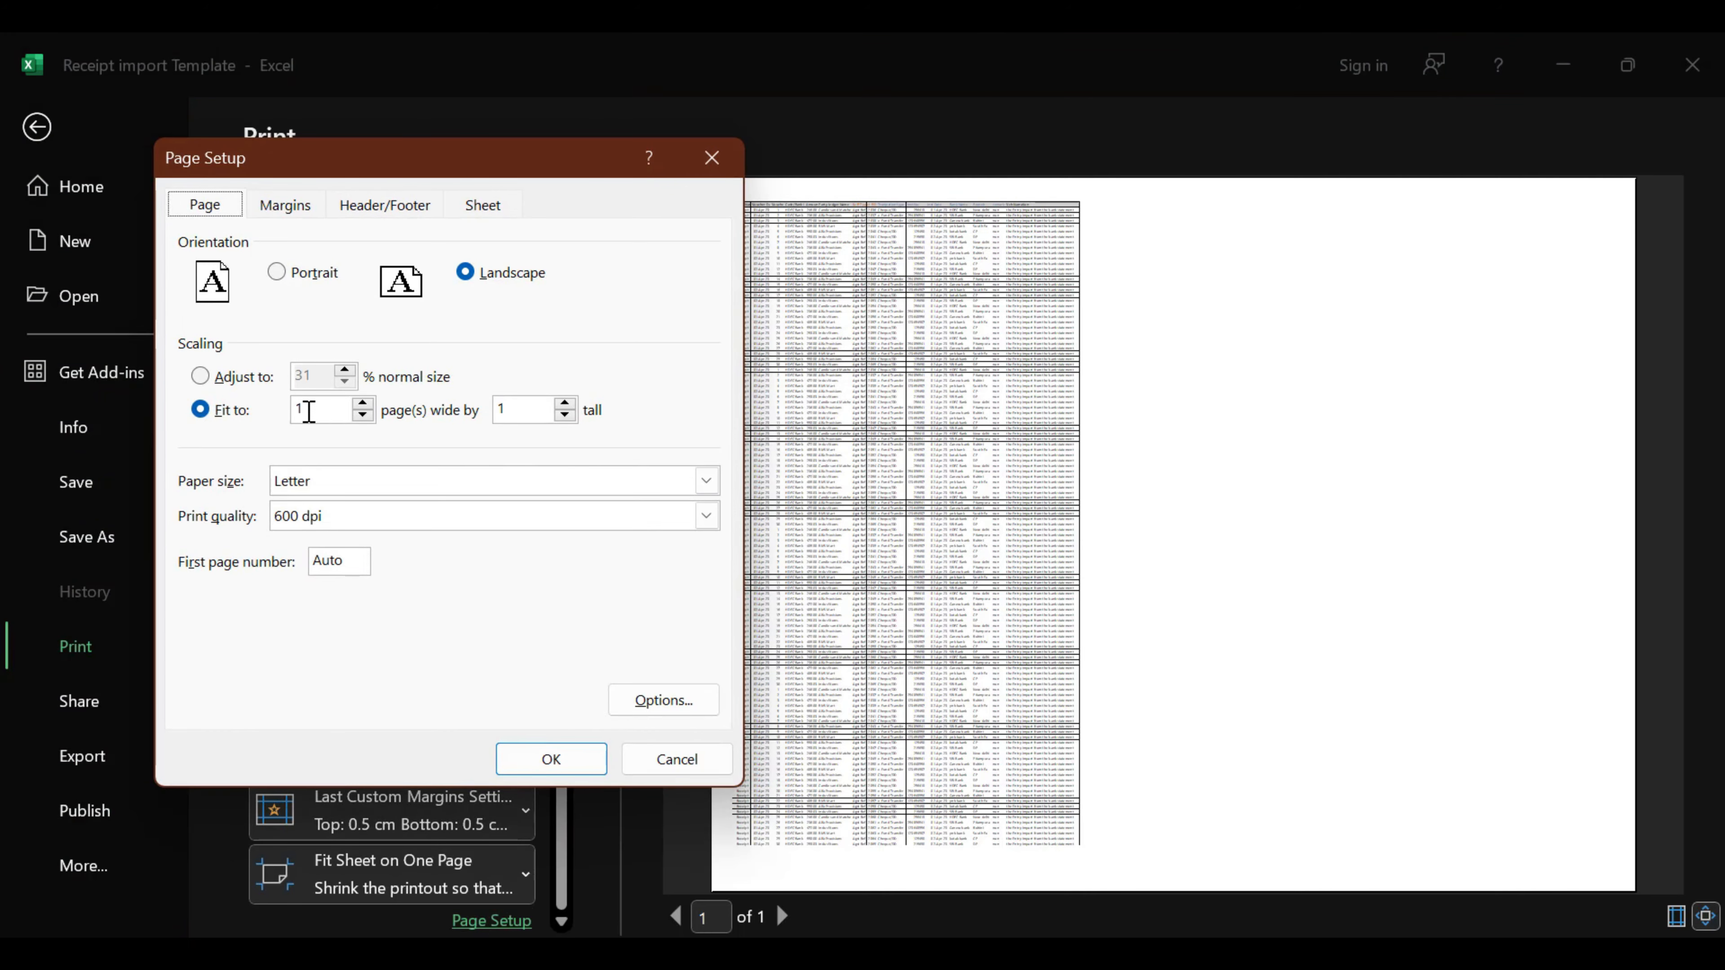
left_click(511, 408)
left_click(534, 750)
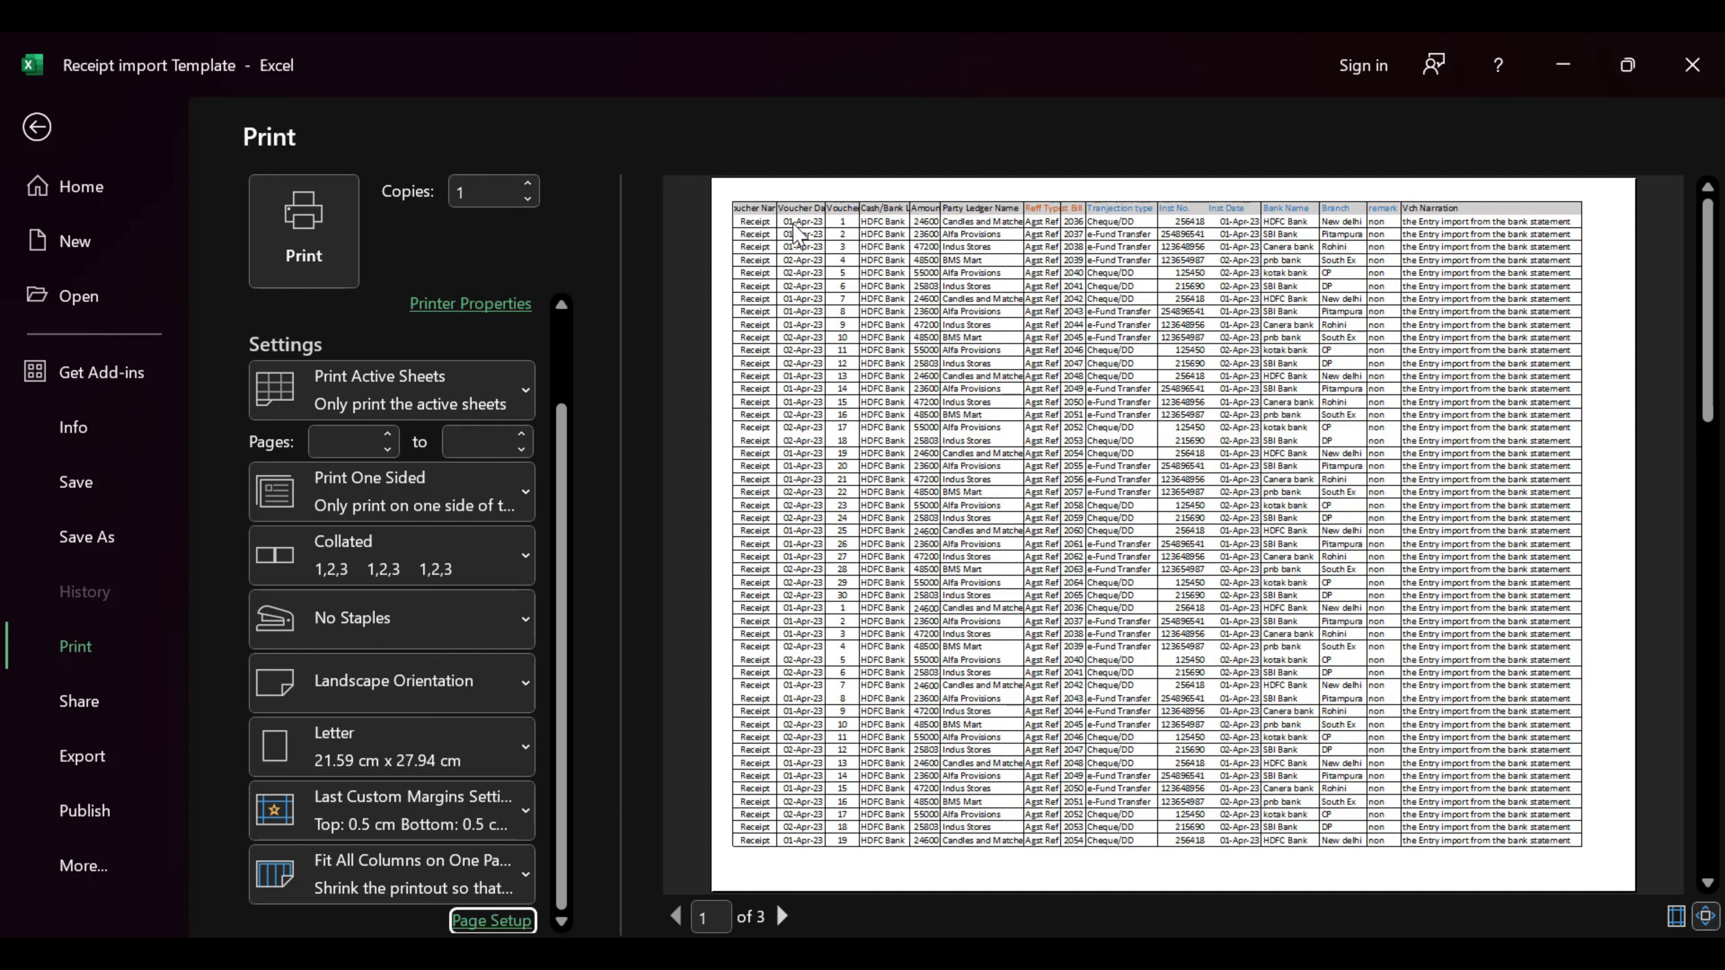
scroll(1205, 319, "down", 2)
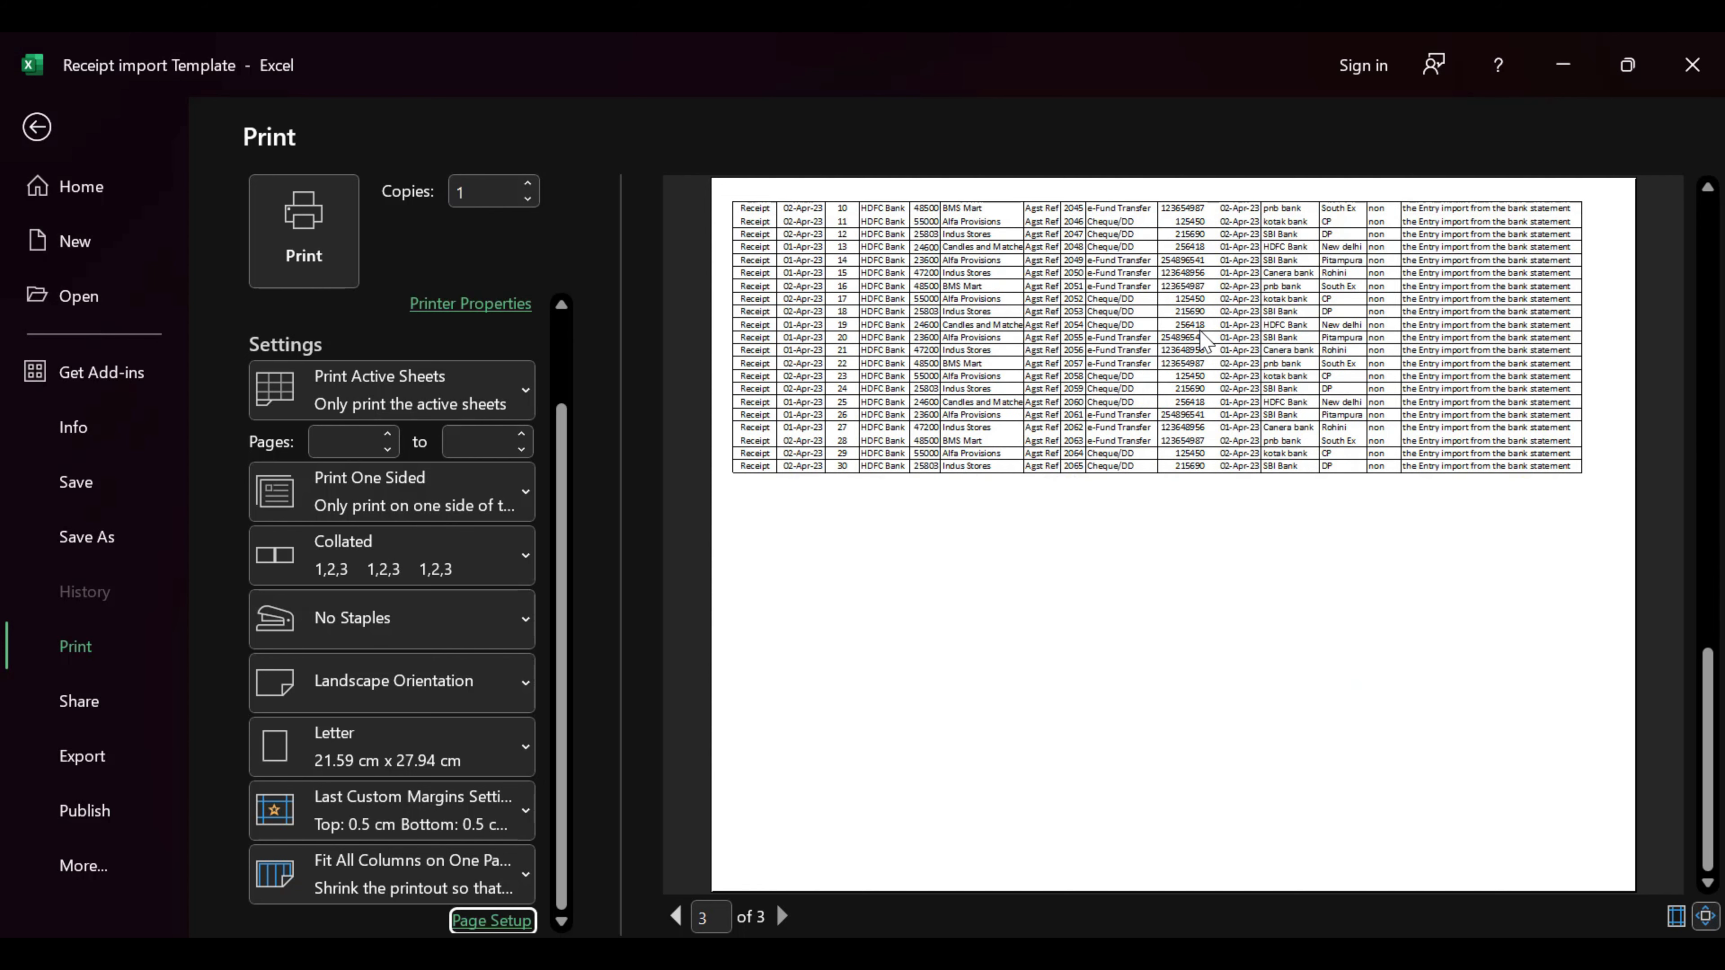
scroll(1205, 339, "up", 2)
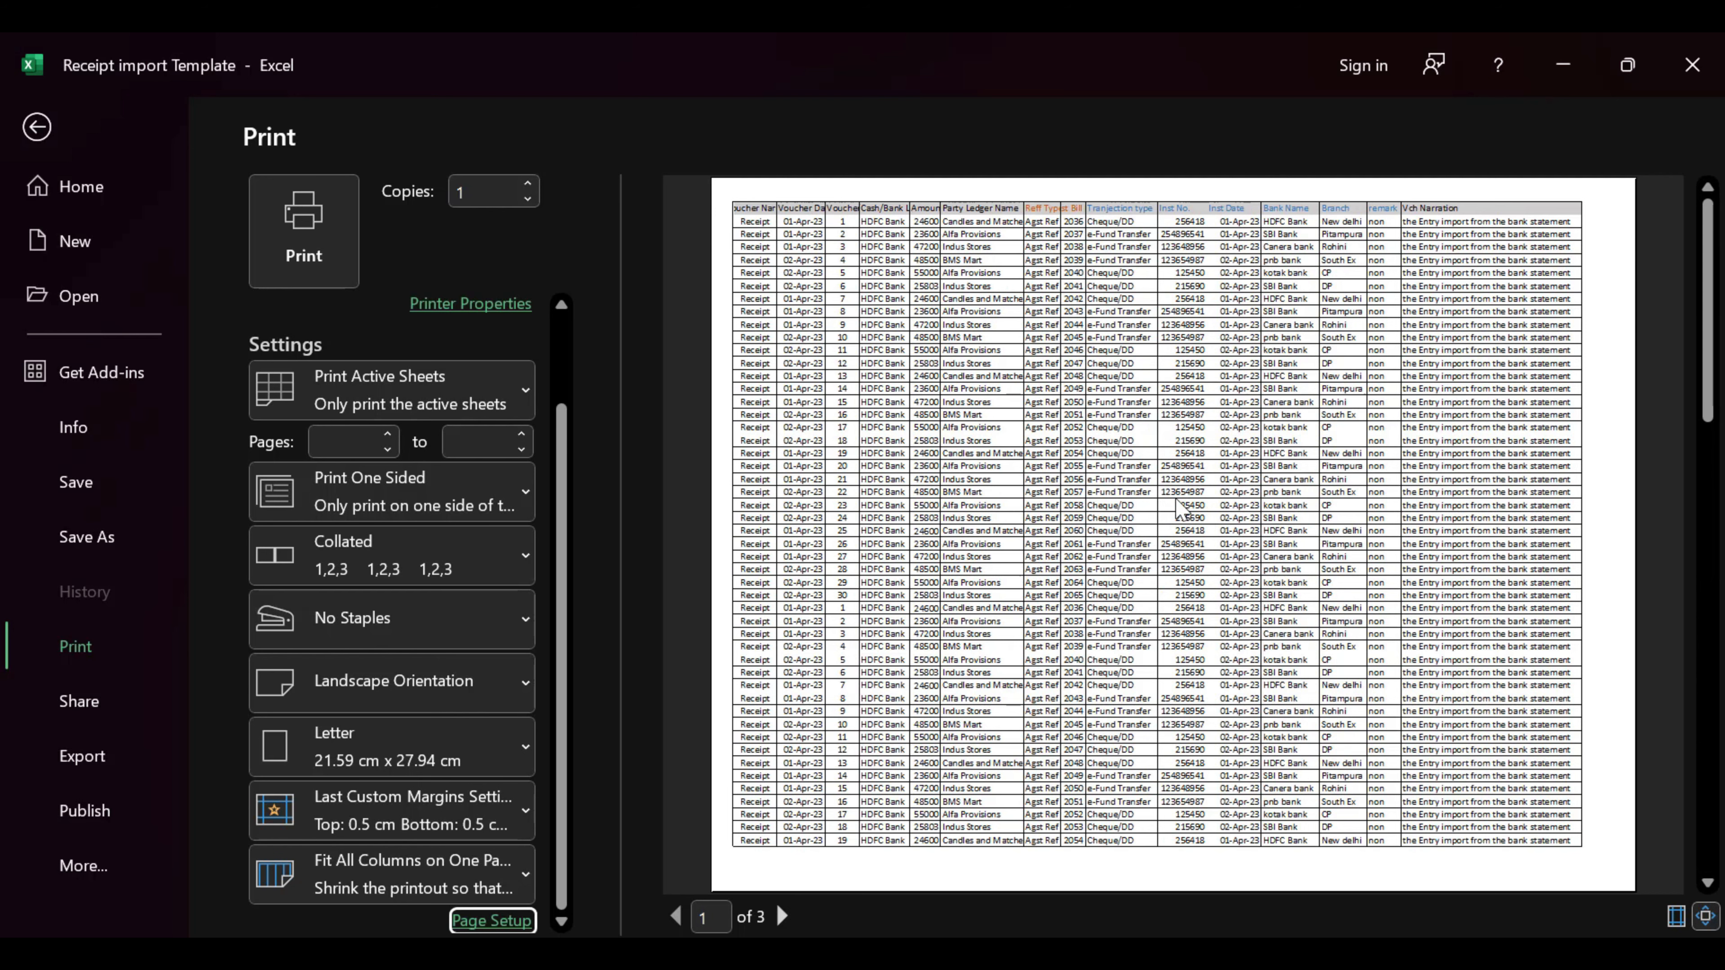
scroll(1182, 510, "down", 2)
scroll(1182, 510, "up", 1)
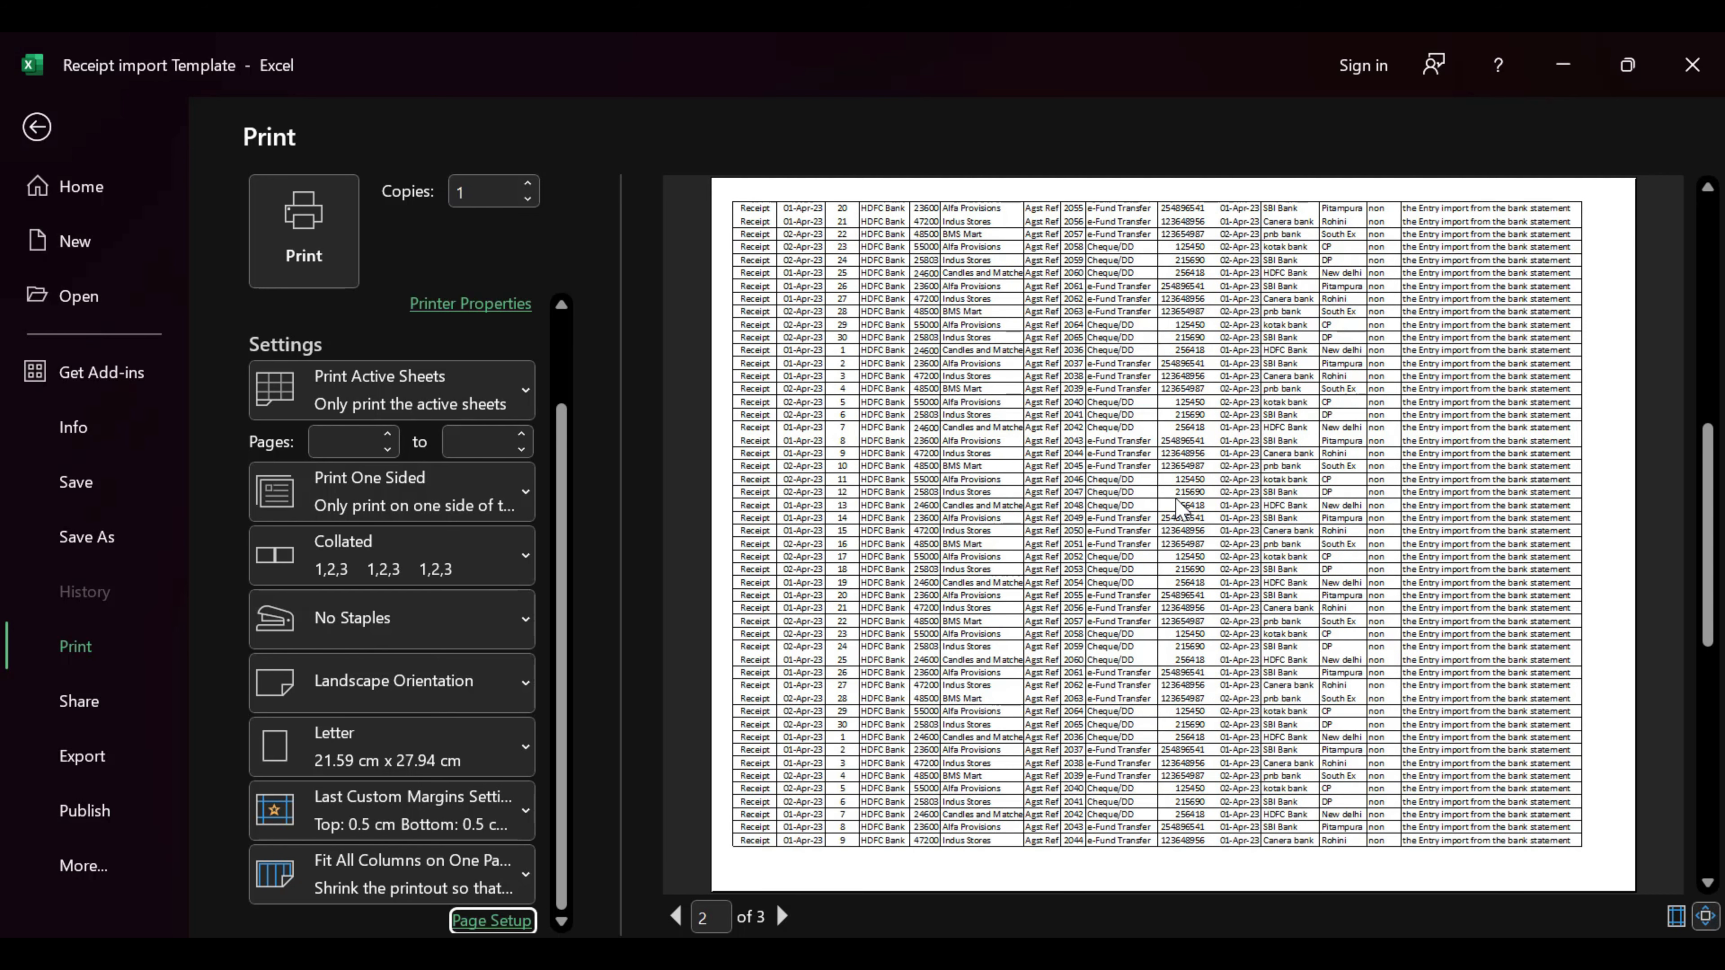
scroll(1182, 510, "down", 1)
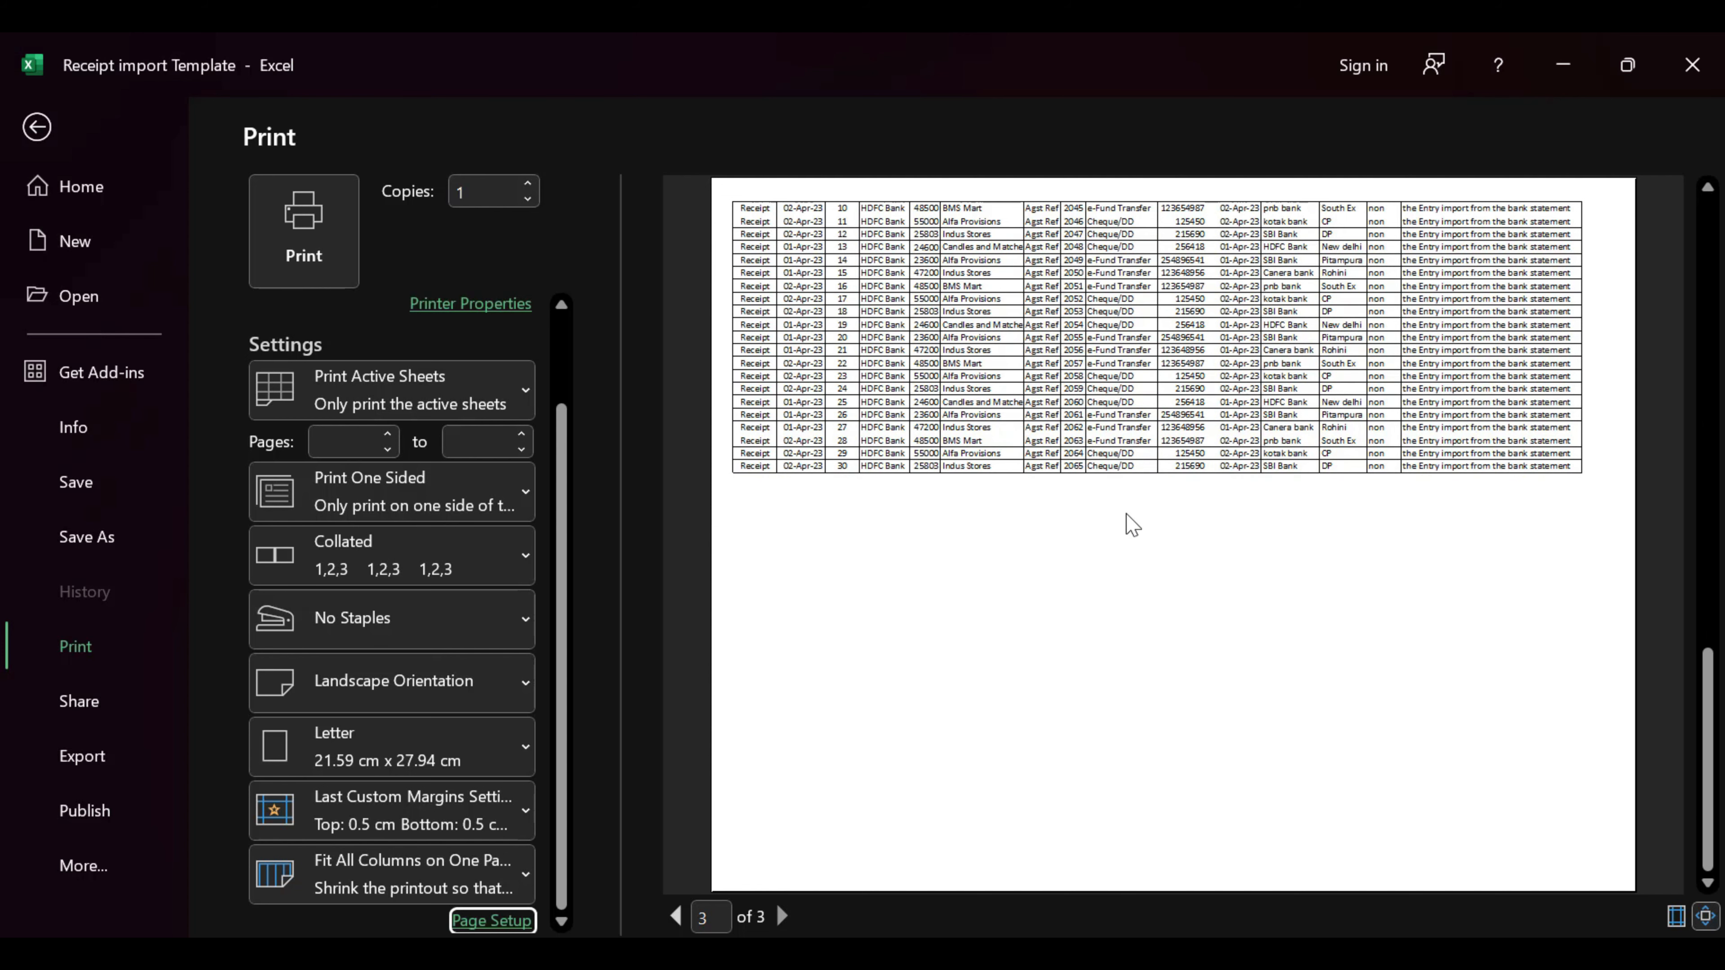
scroll(1132, 550, "up", 2)
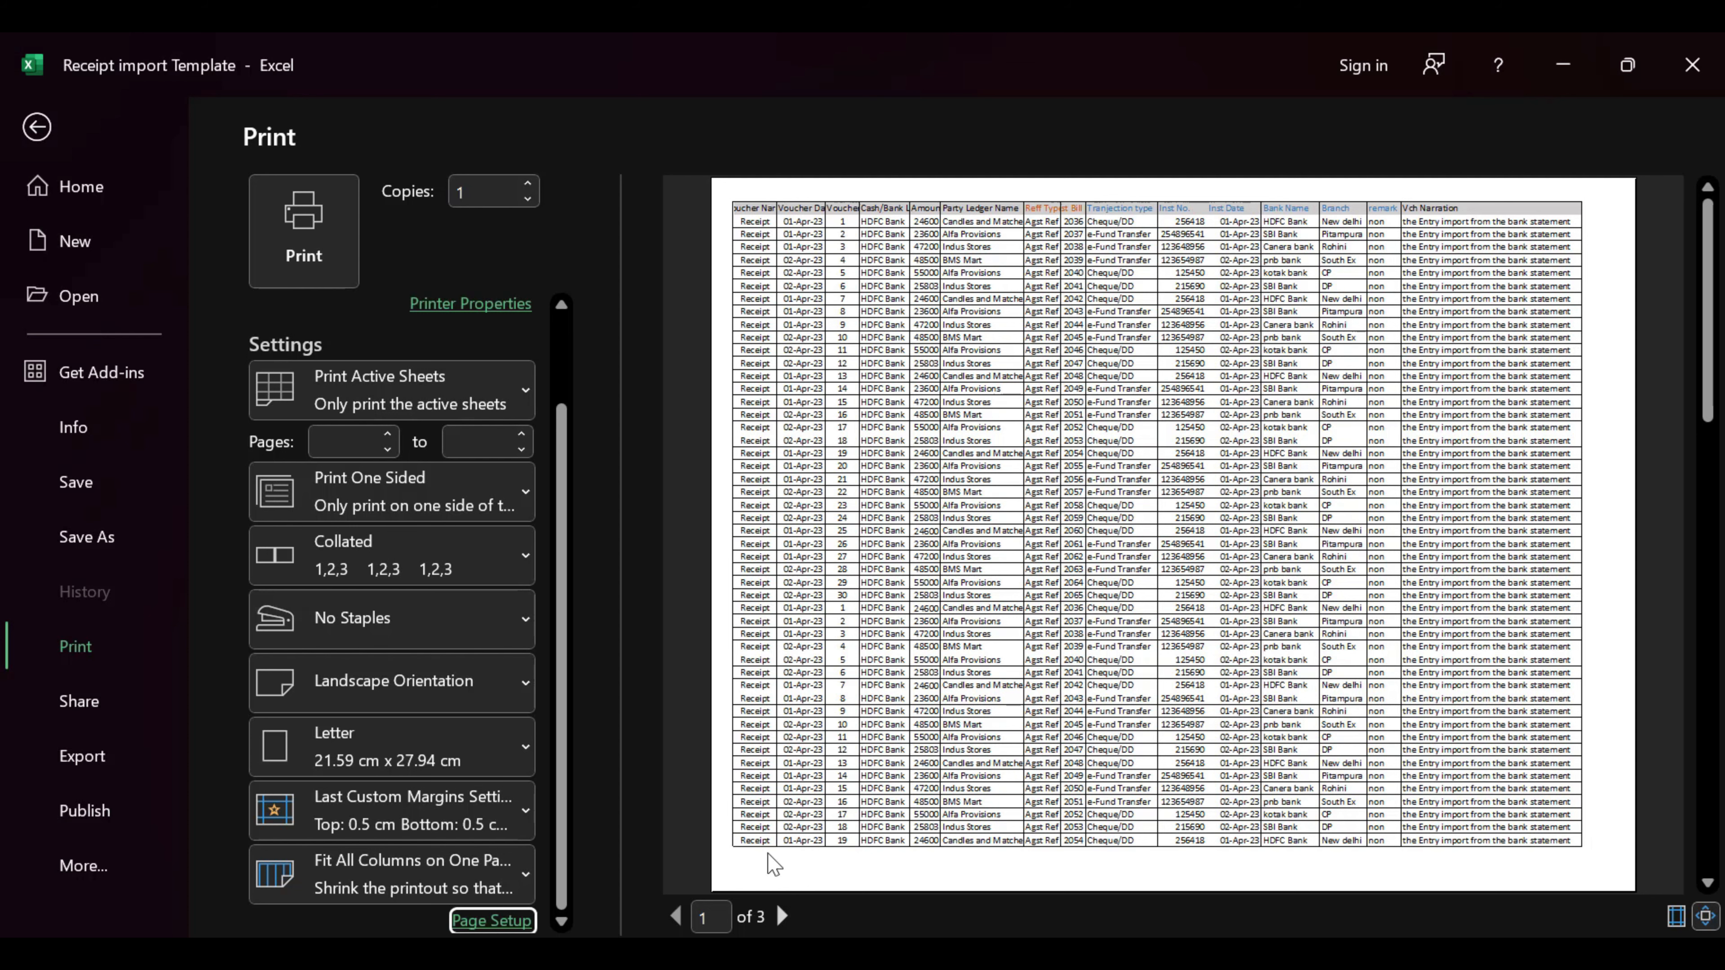
Set the footer margin to 1 and center the printout on the page both horizontally and vertically
left_click(491, 920)
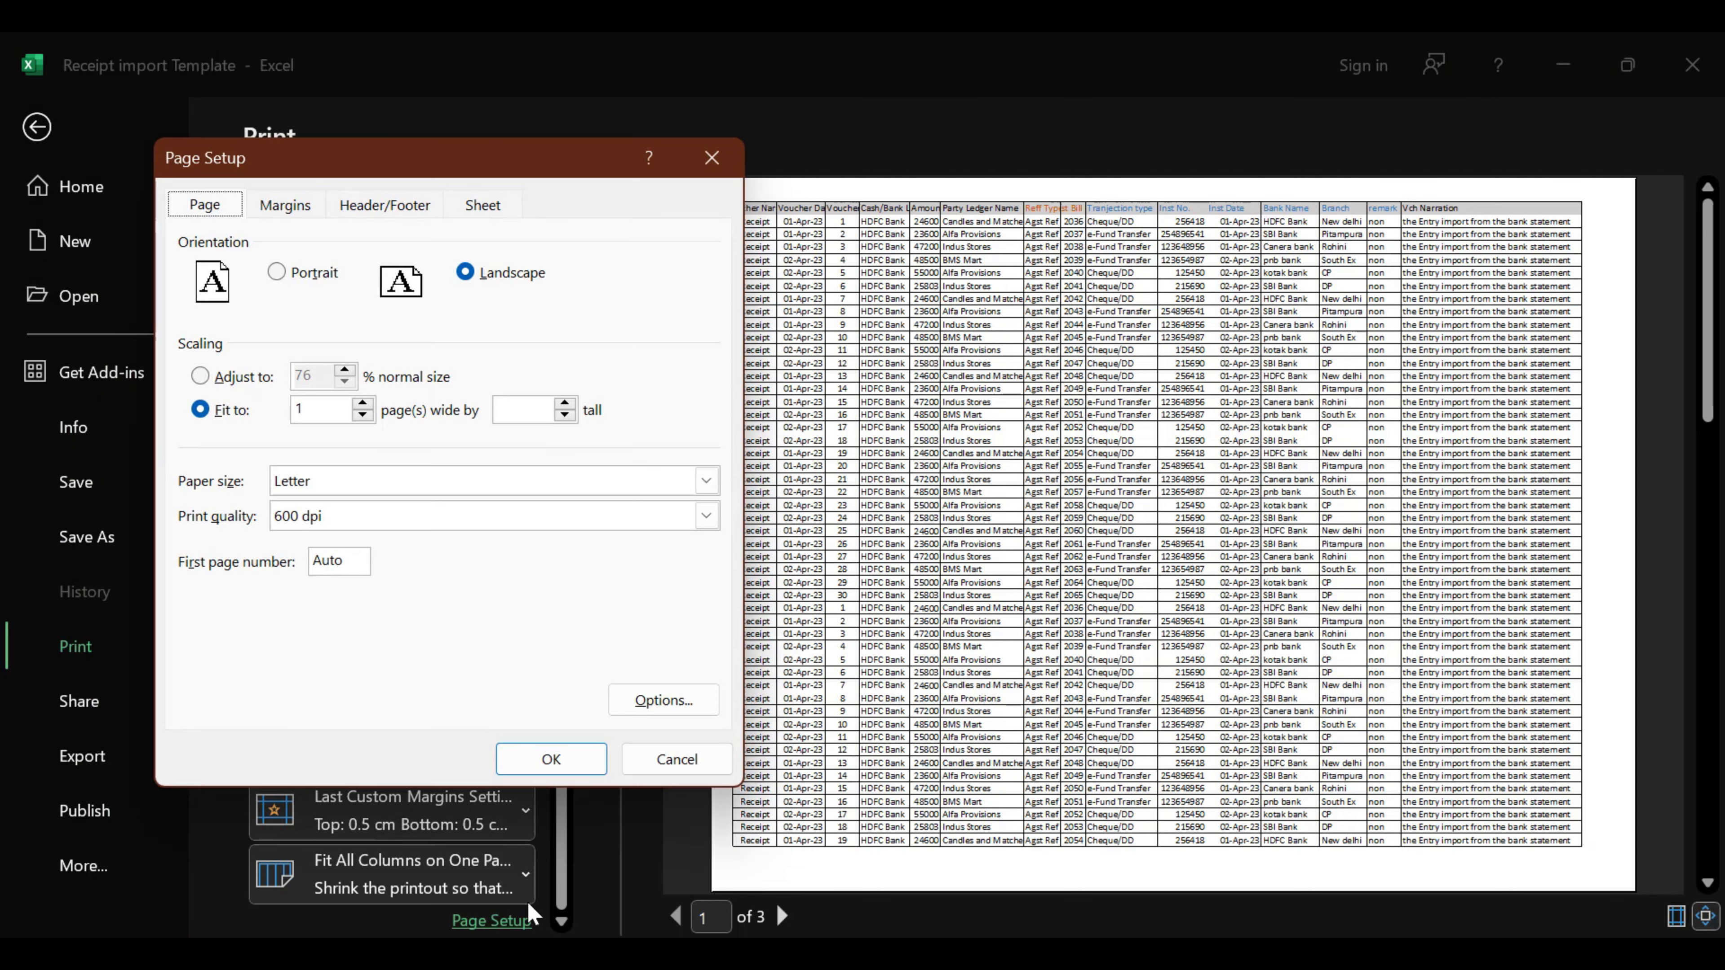
left_click(291, 216)
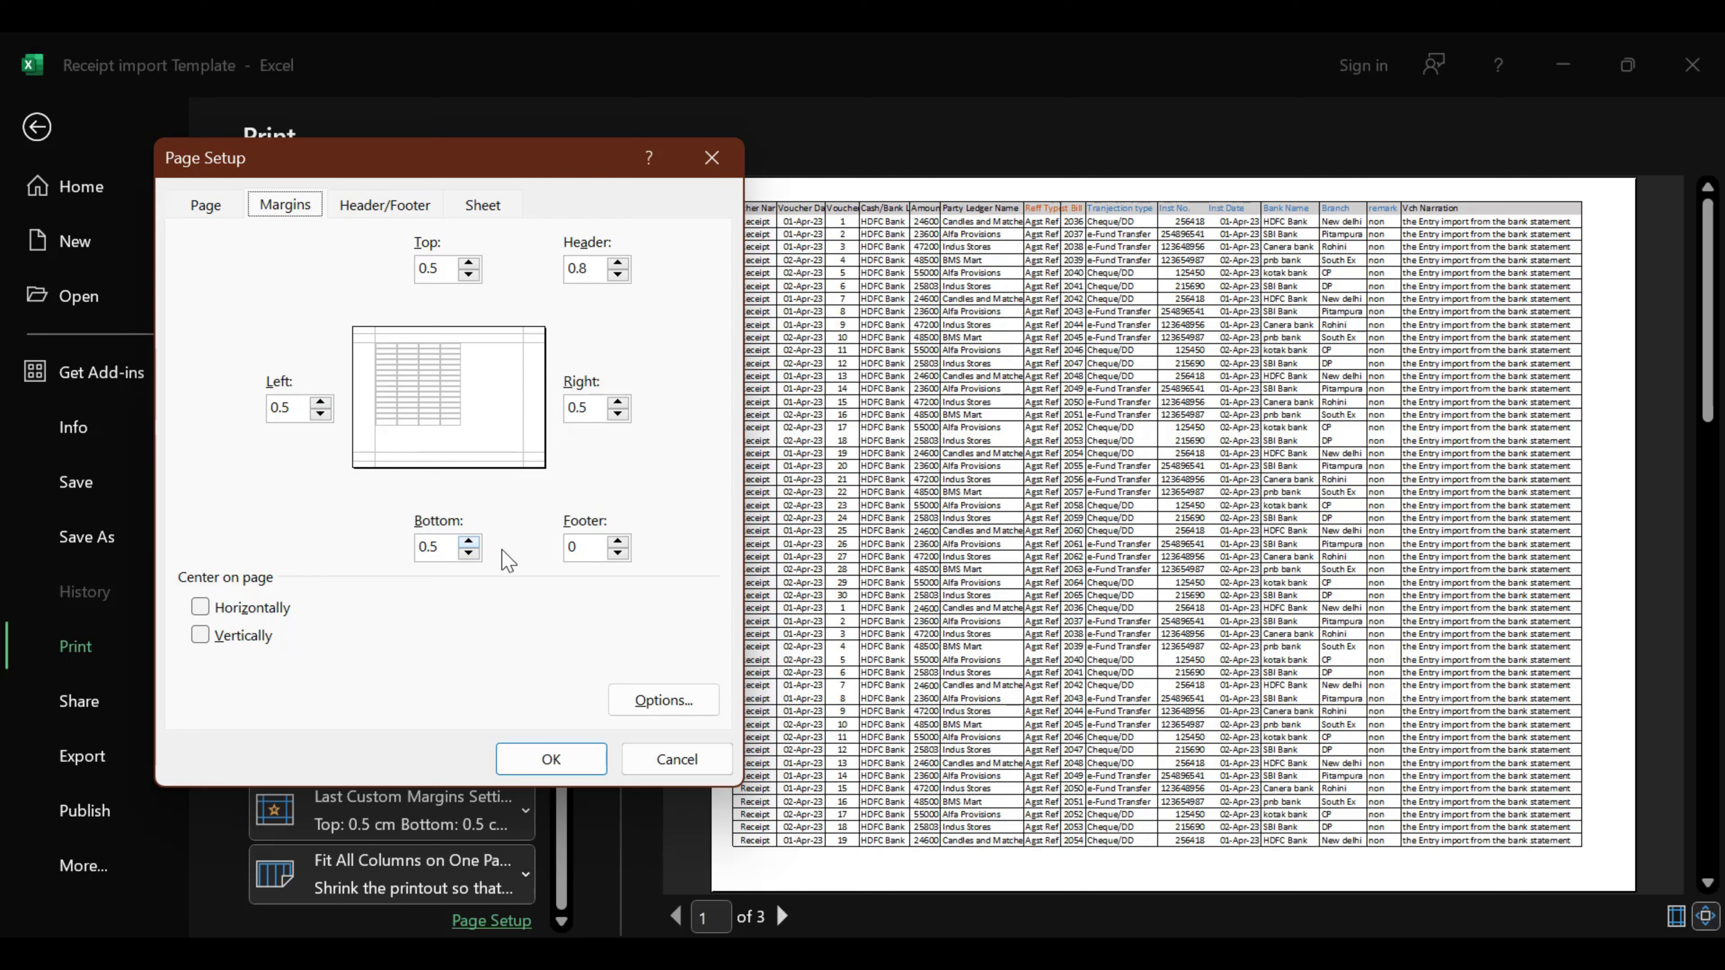
left_click(591, 554)
left_click(200, 606)
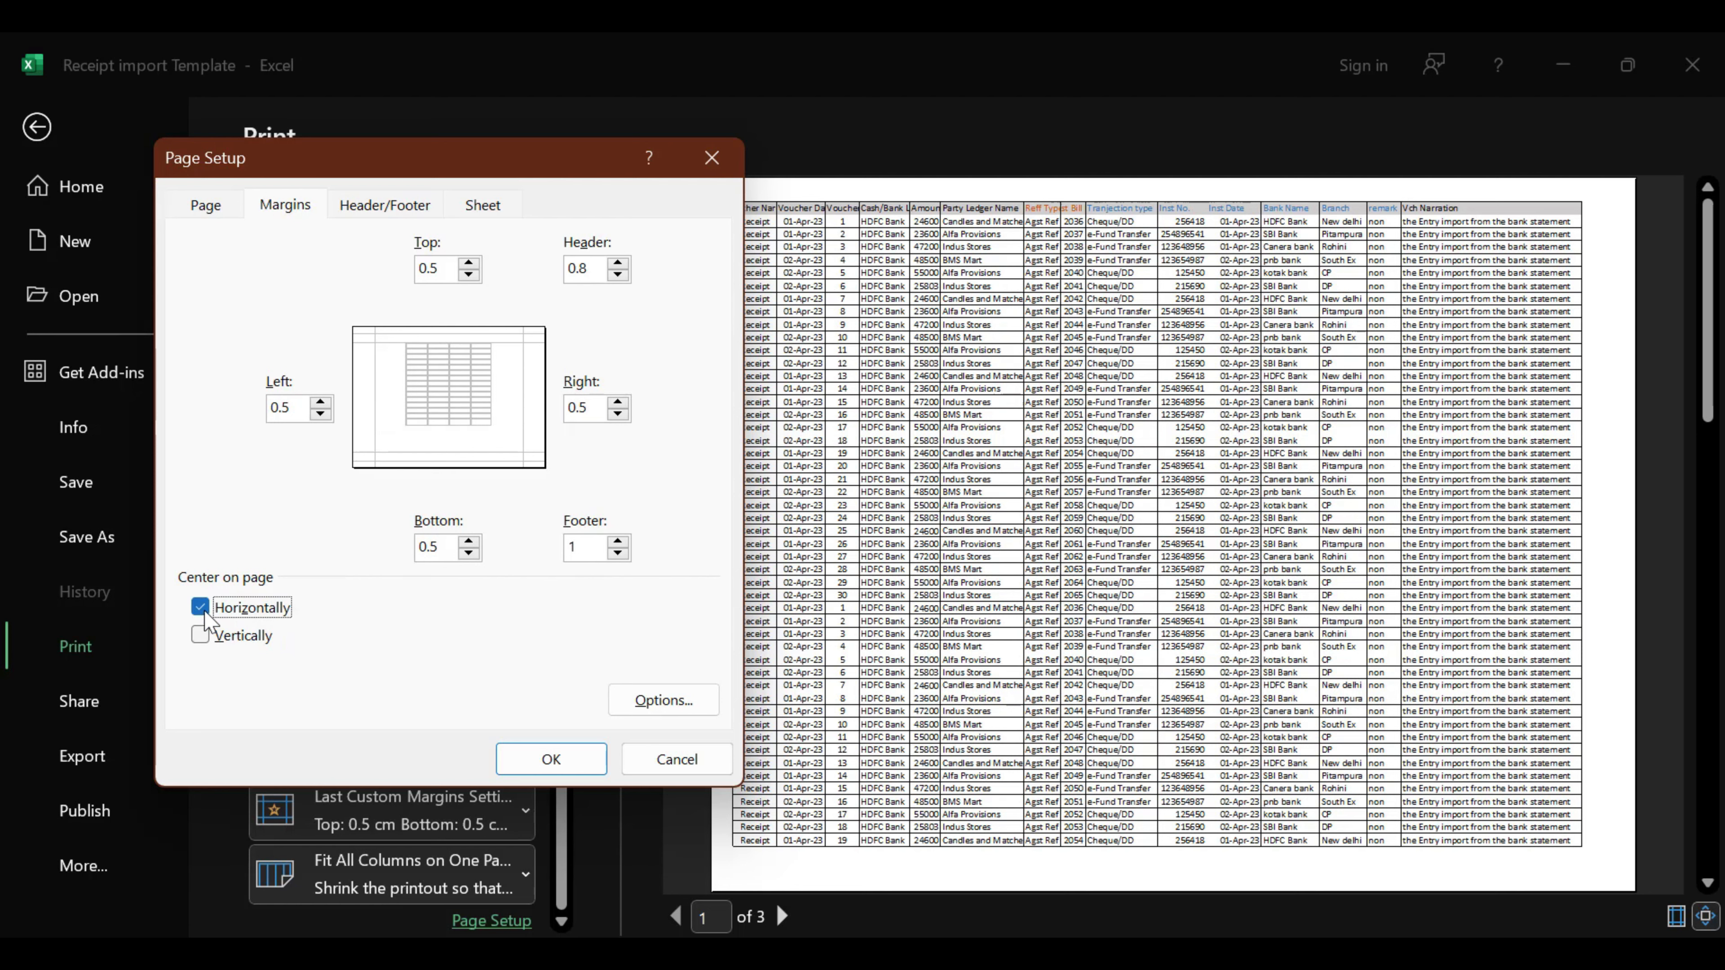
left_click(201, 635)
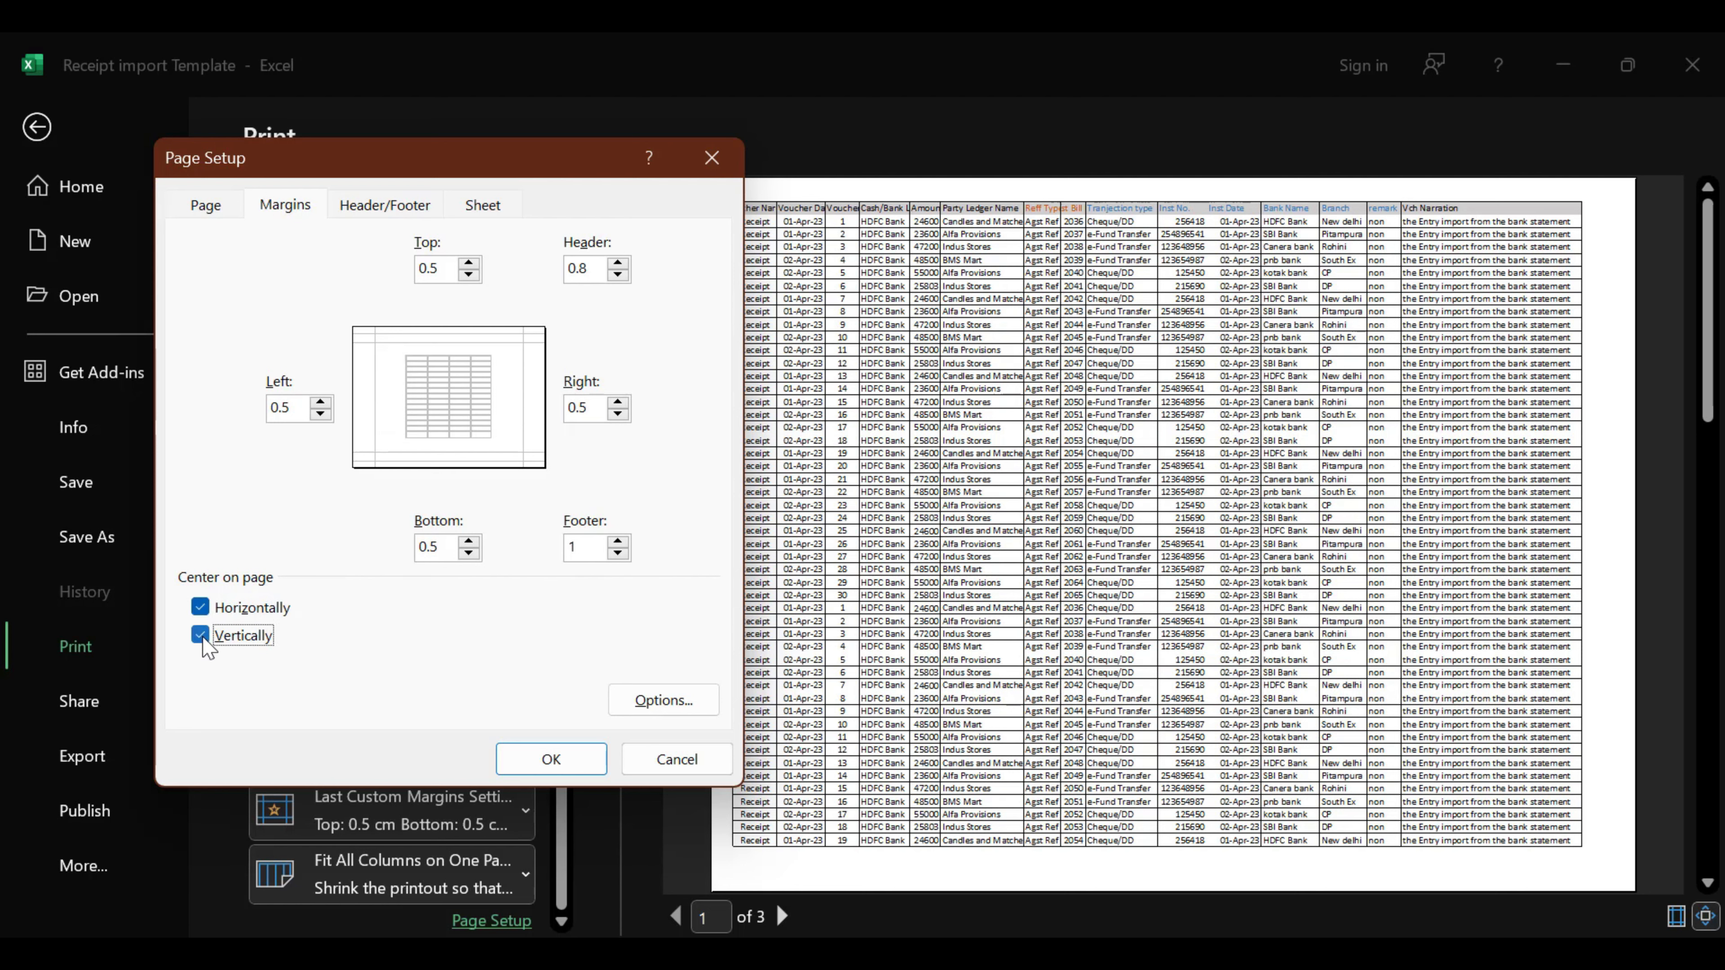
left_click(552, 759)
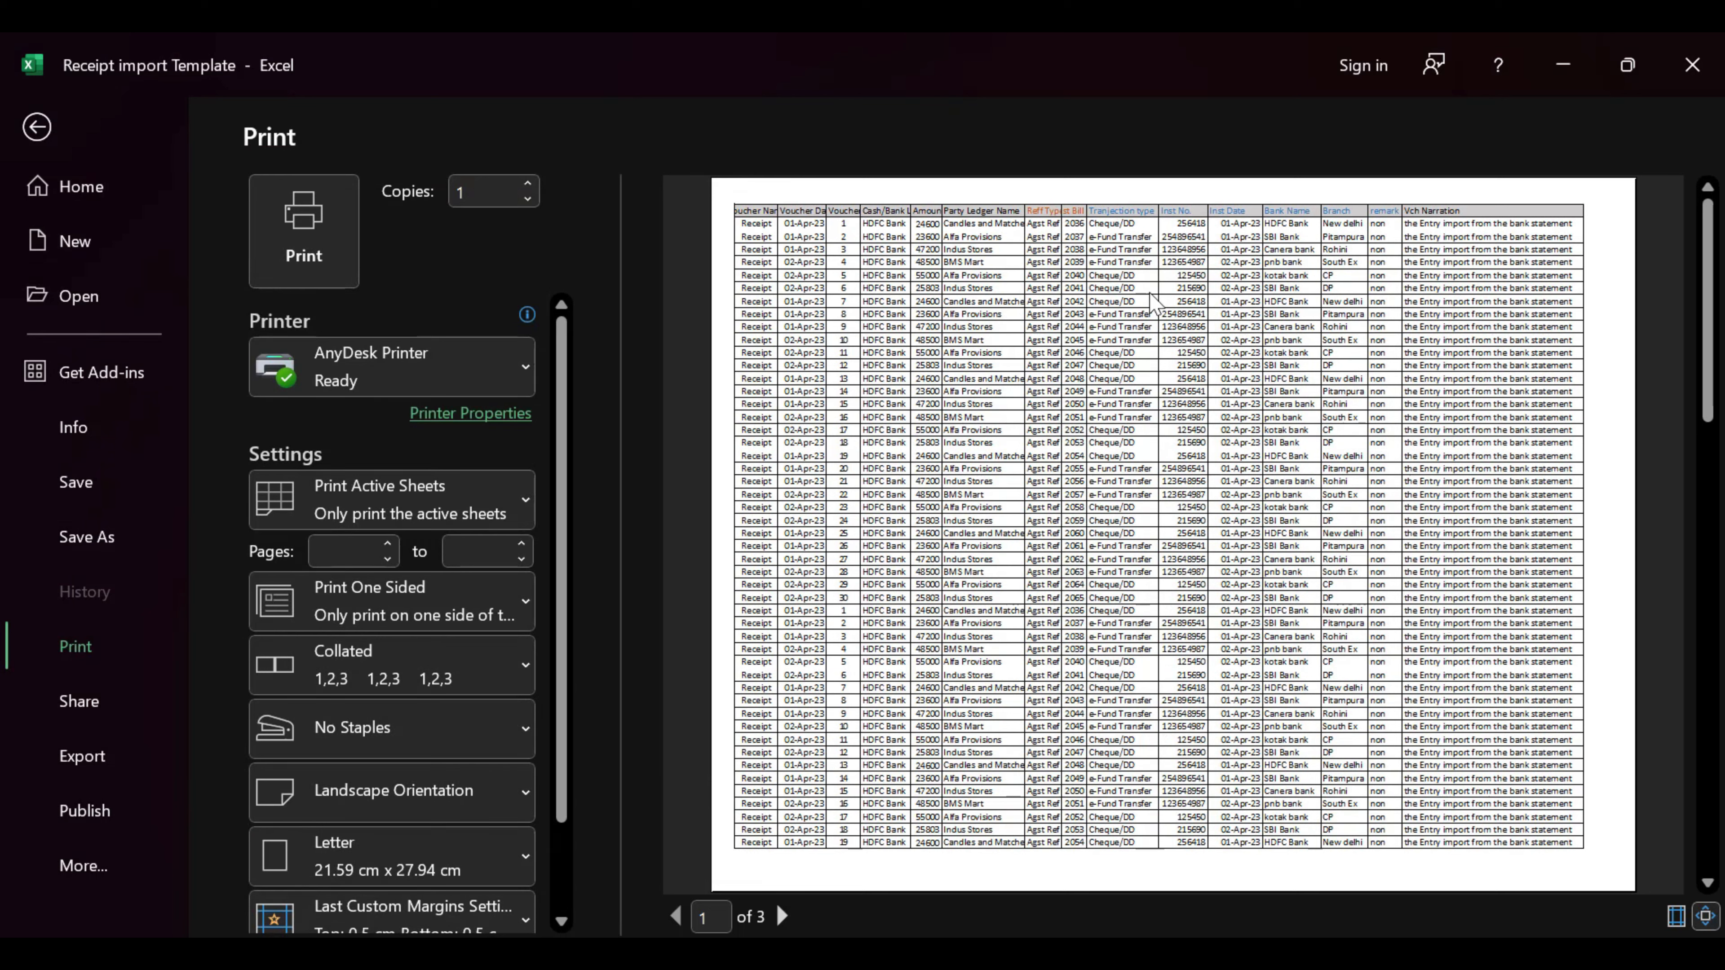
scroll(1181, 730, "down", 2)
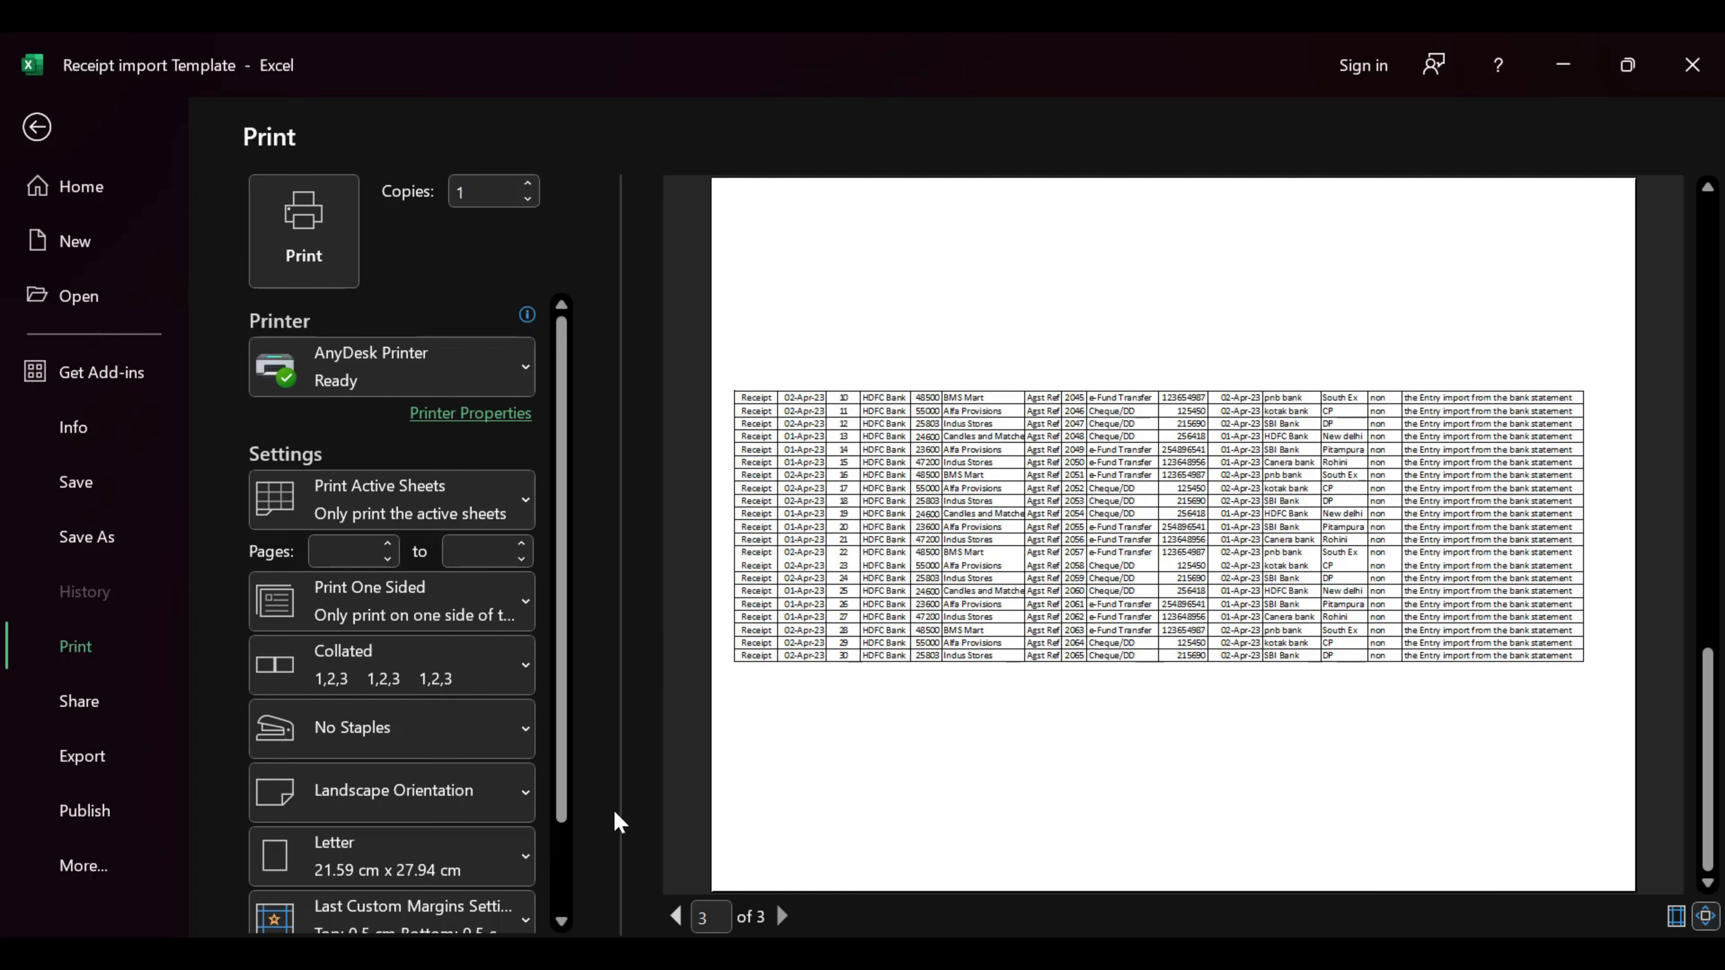
Turn off vertical centering of the printout and check all the previewed pages
scroll(557, 689, "down", 2)
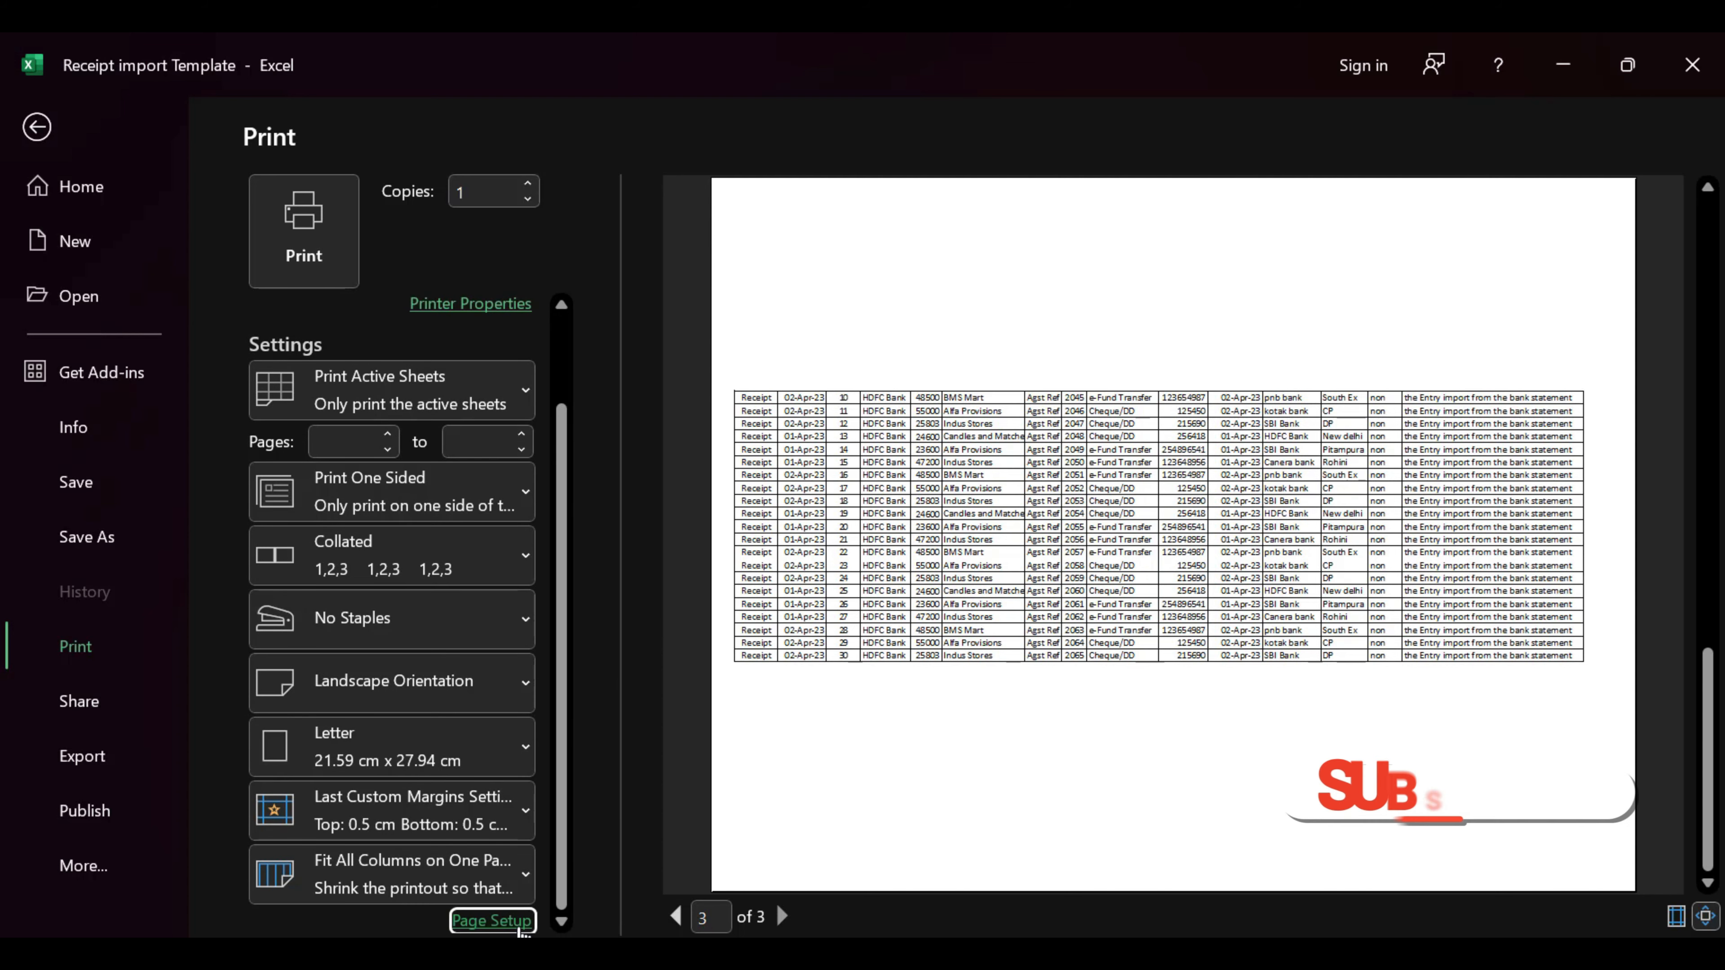
left_click(492, 921)
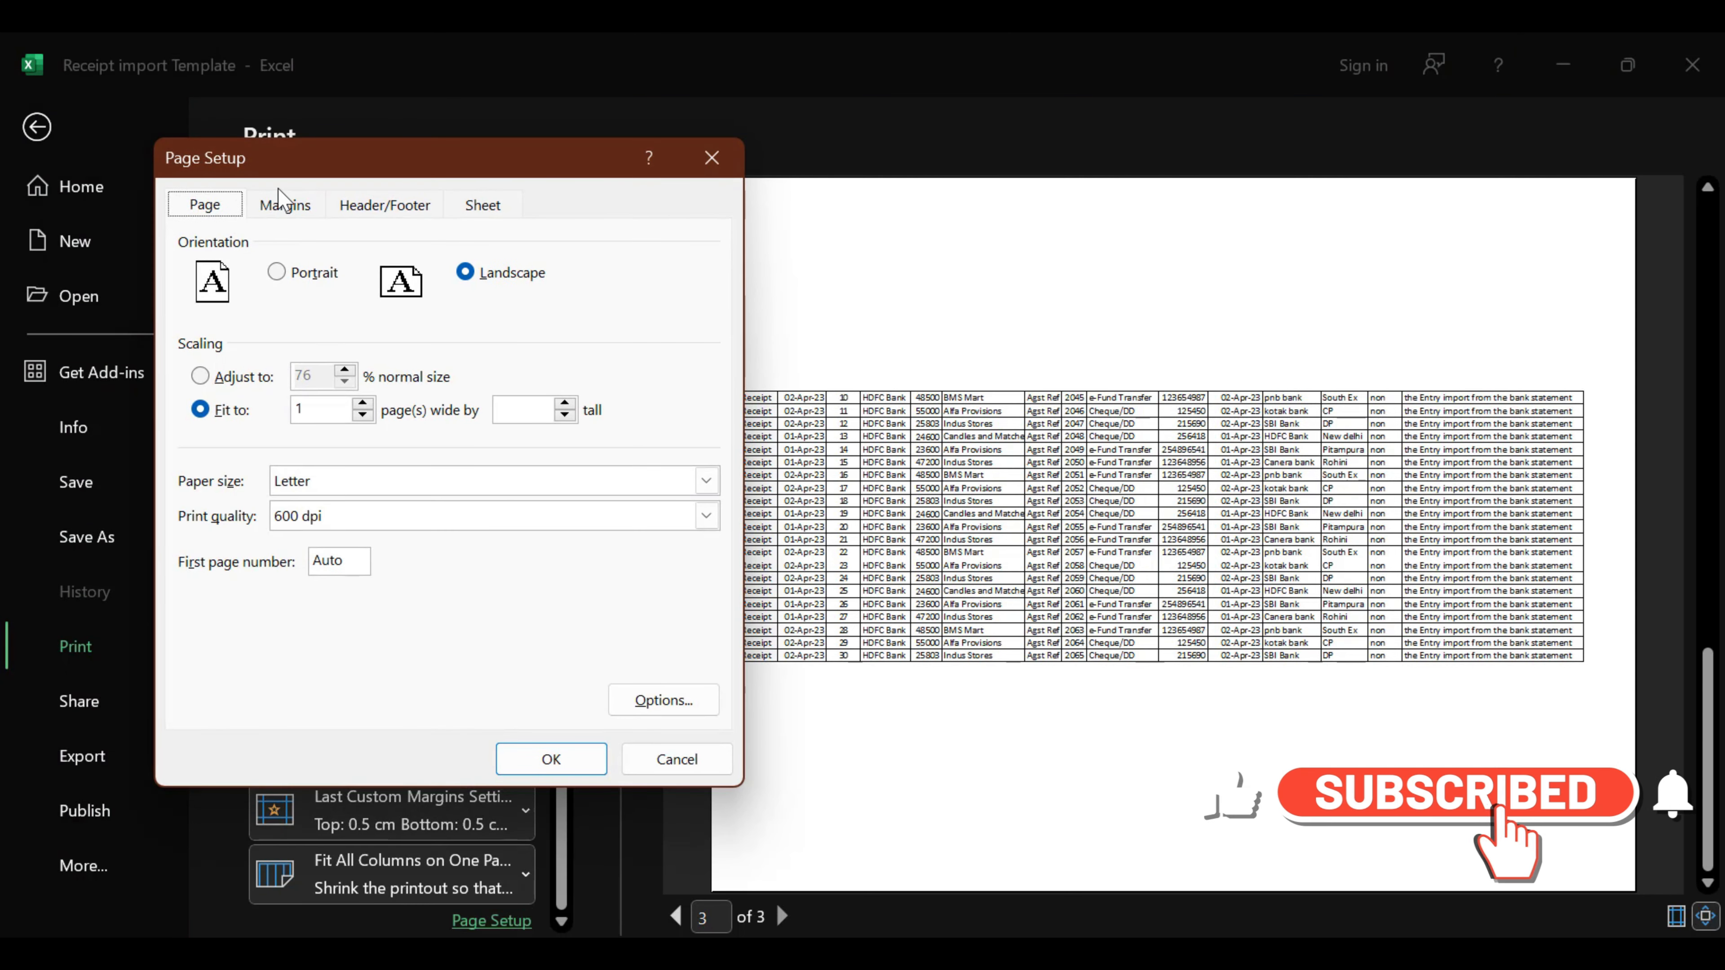
left_click(279, 207)
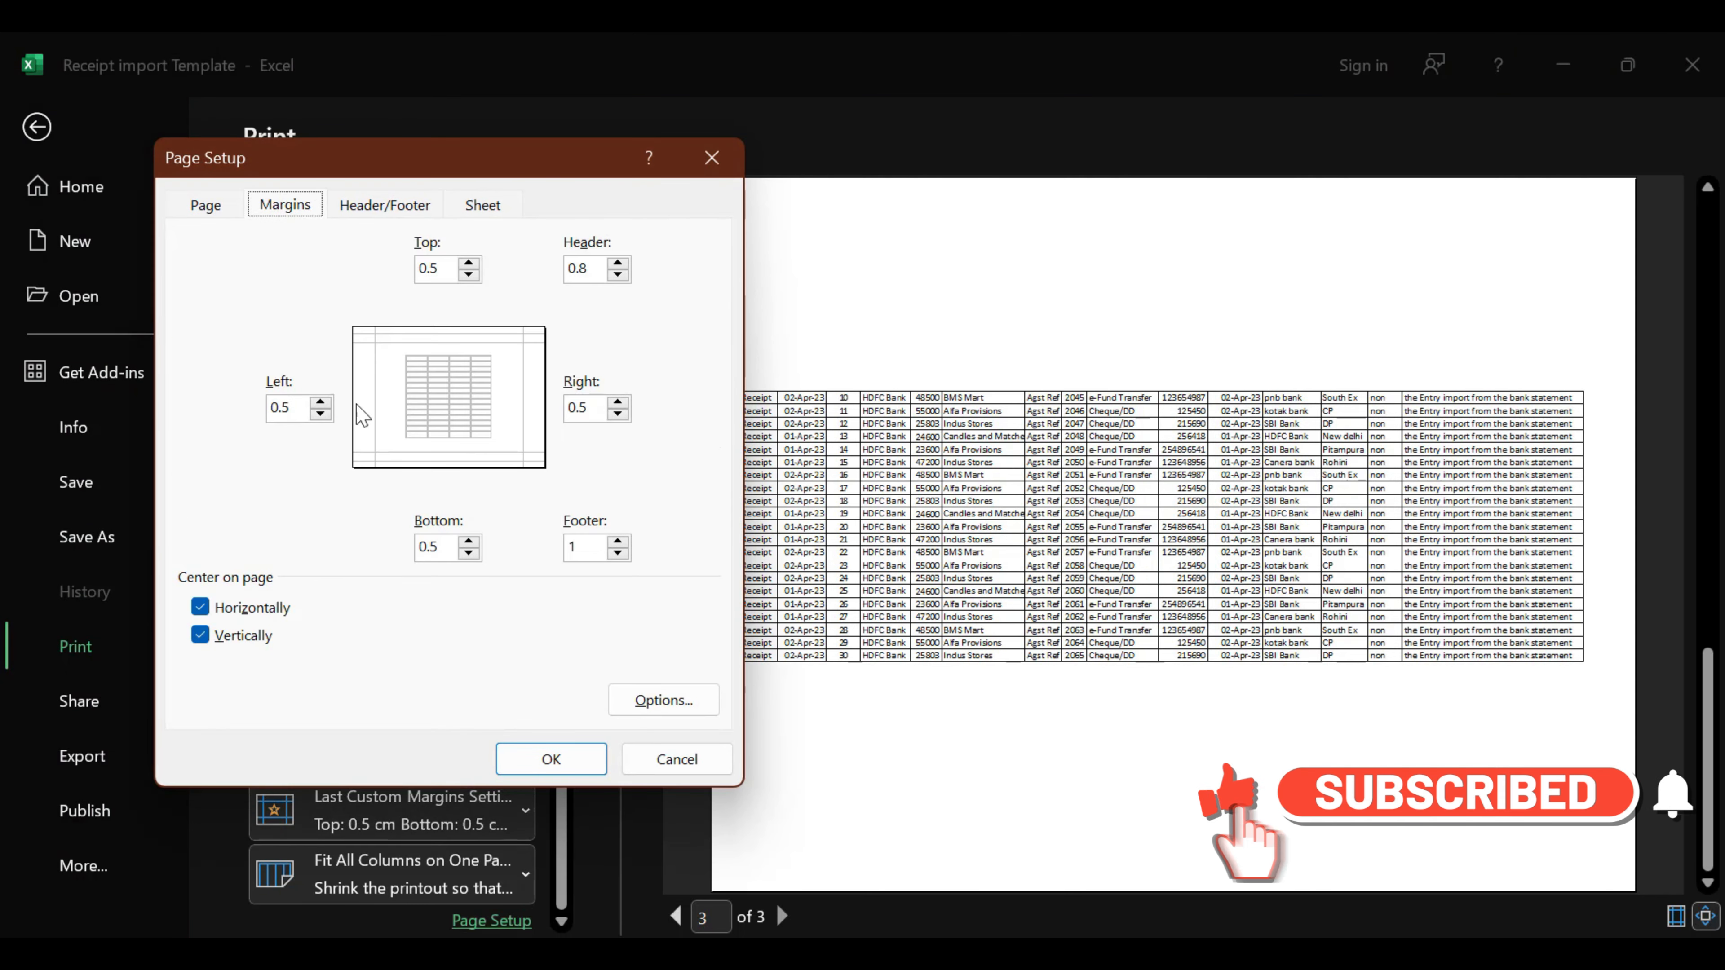
left_click(199, 635)
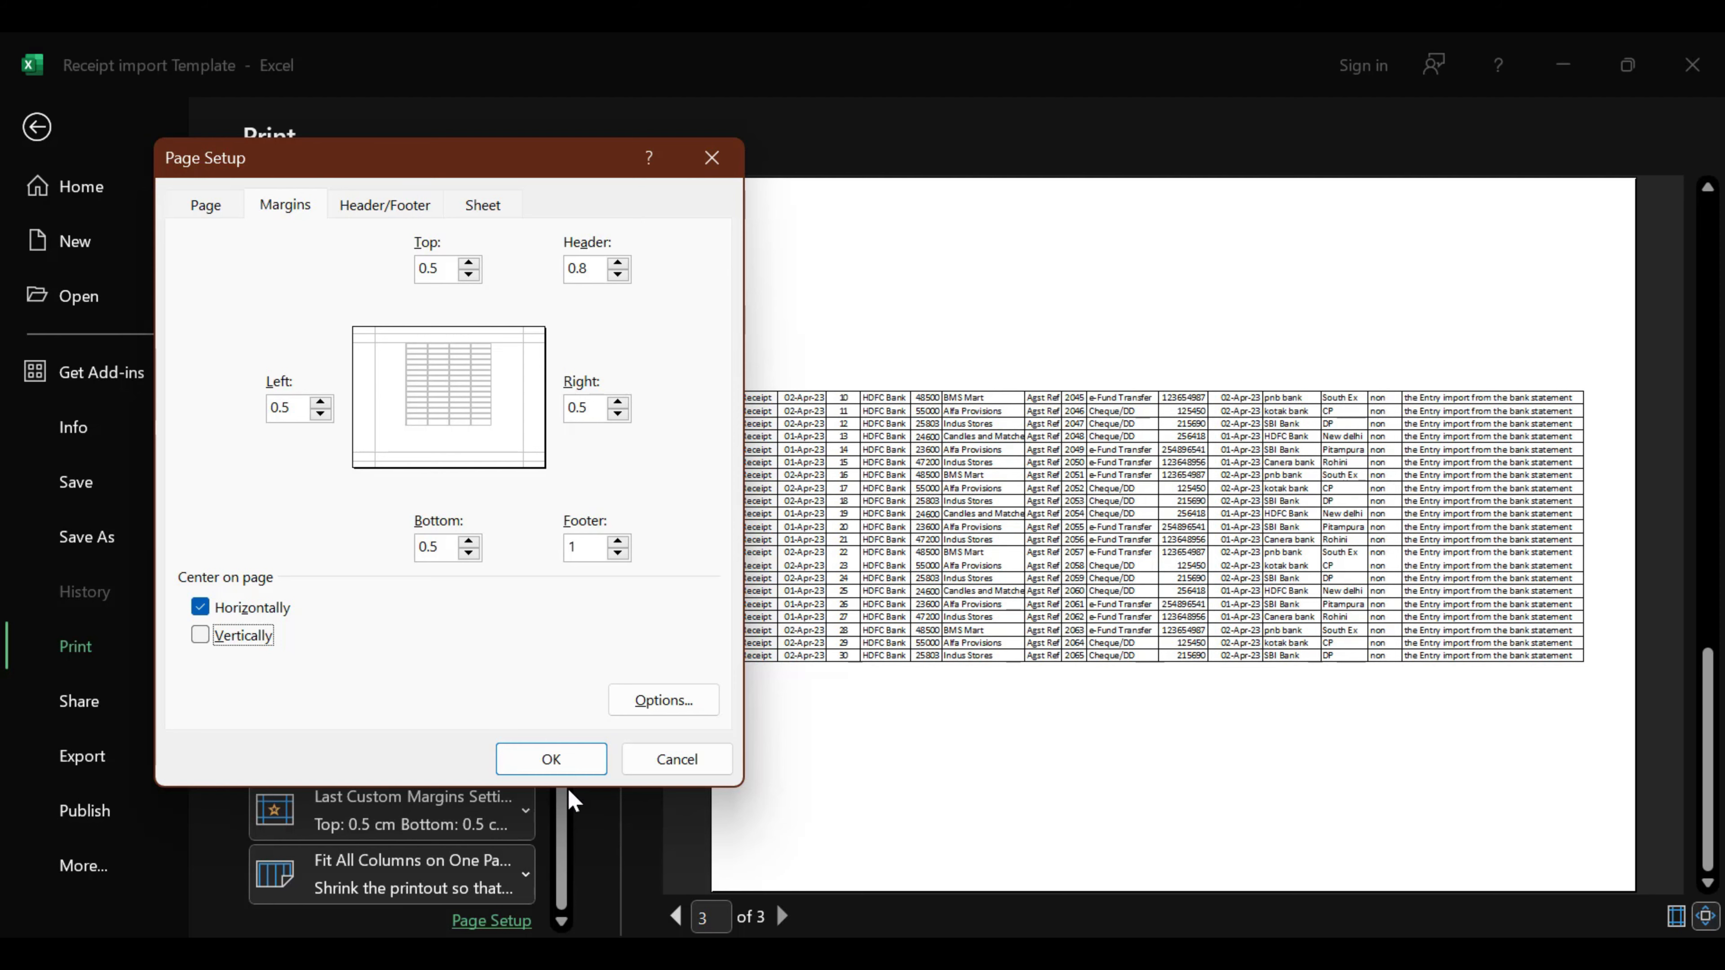
left_click(552, 759)
scroll(1117, 616, "up", 2)
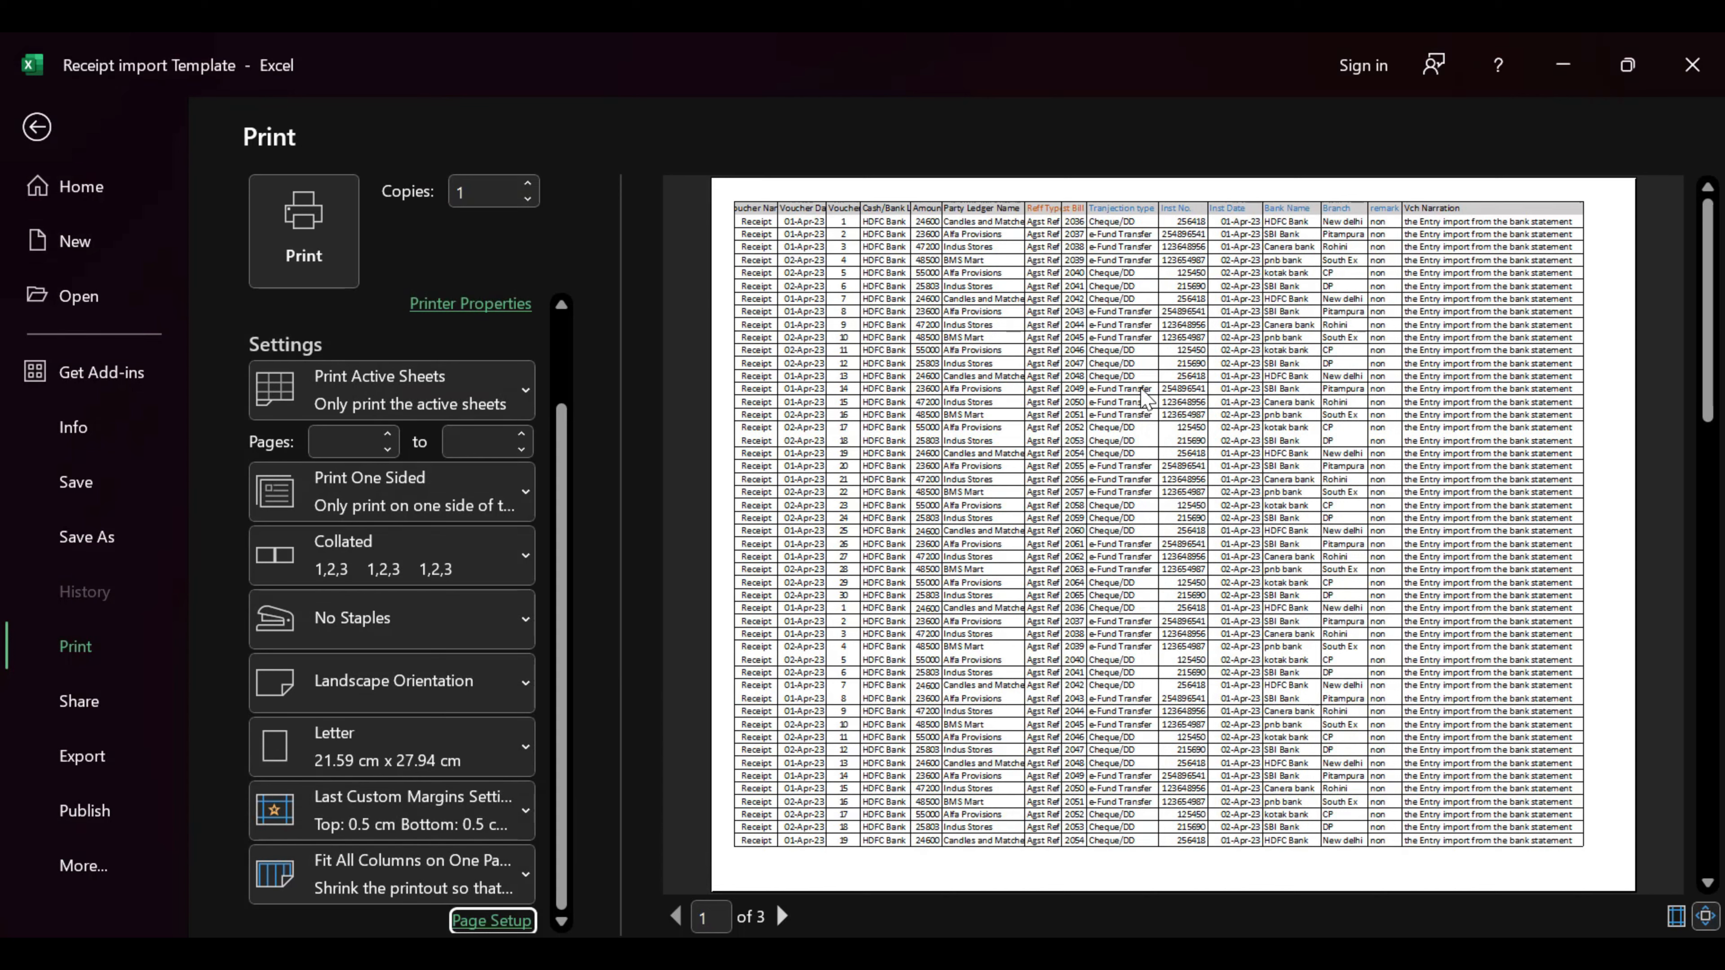
scroll(1178, 595, "down", 1)
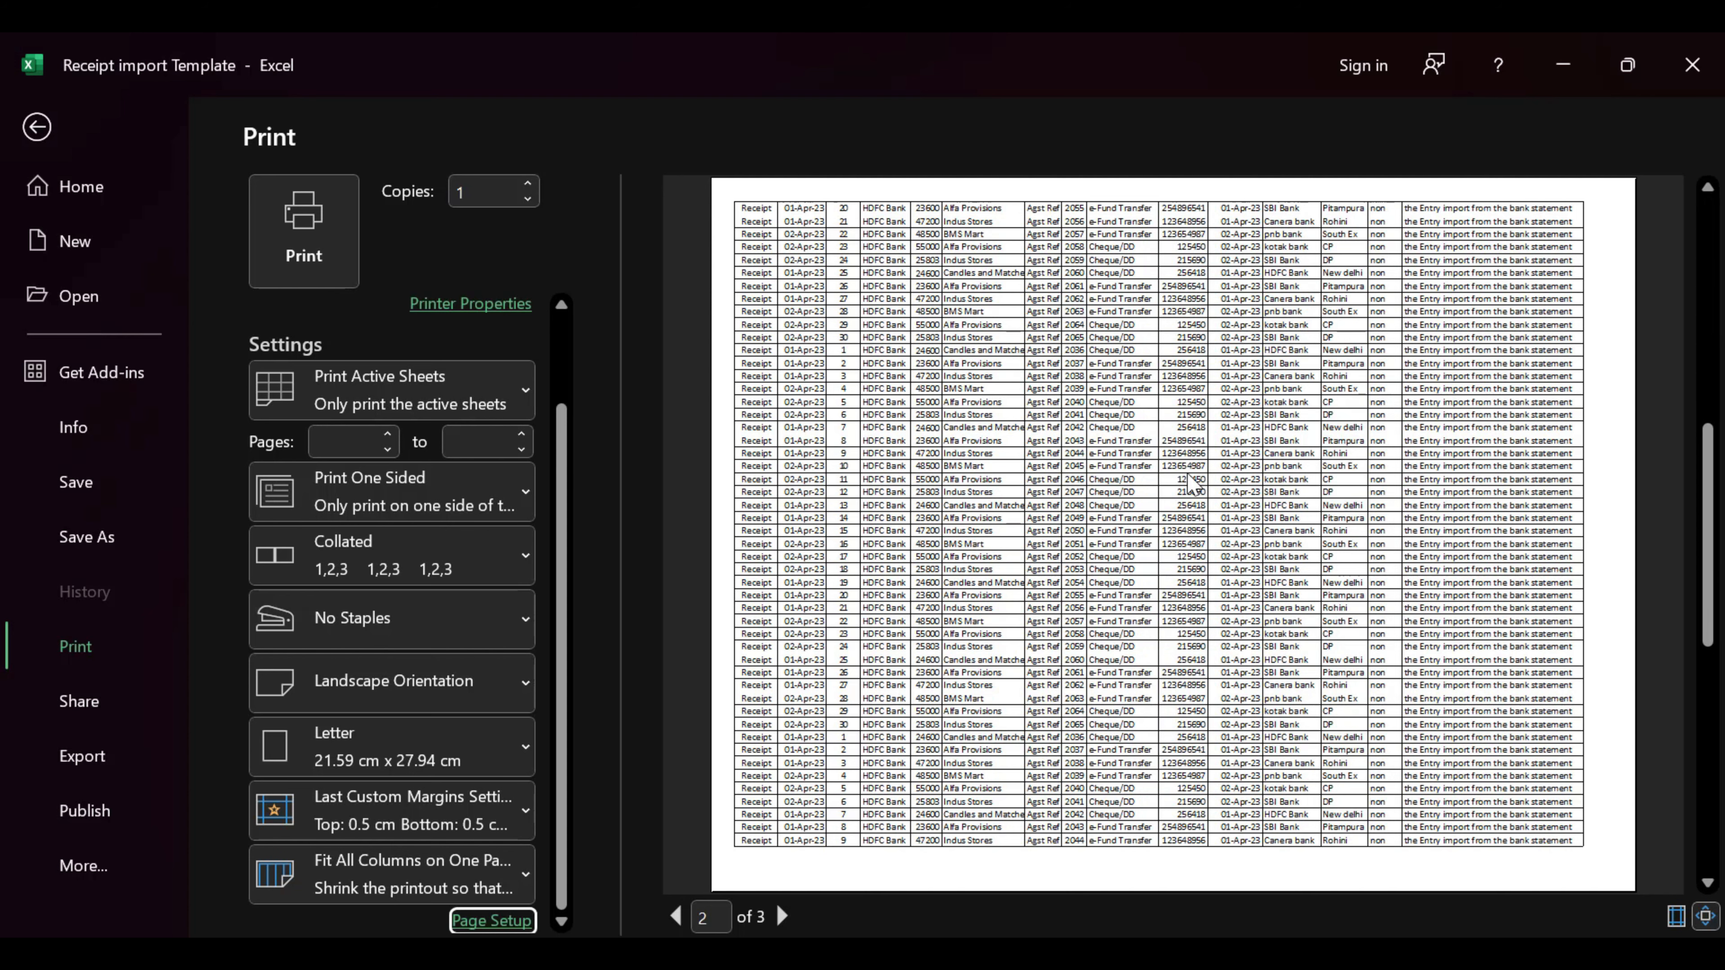
scroll(1189, 476, "down", 1)
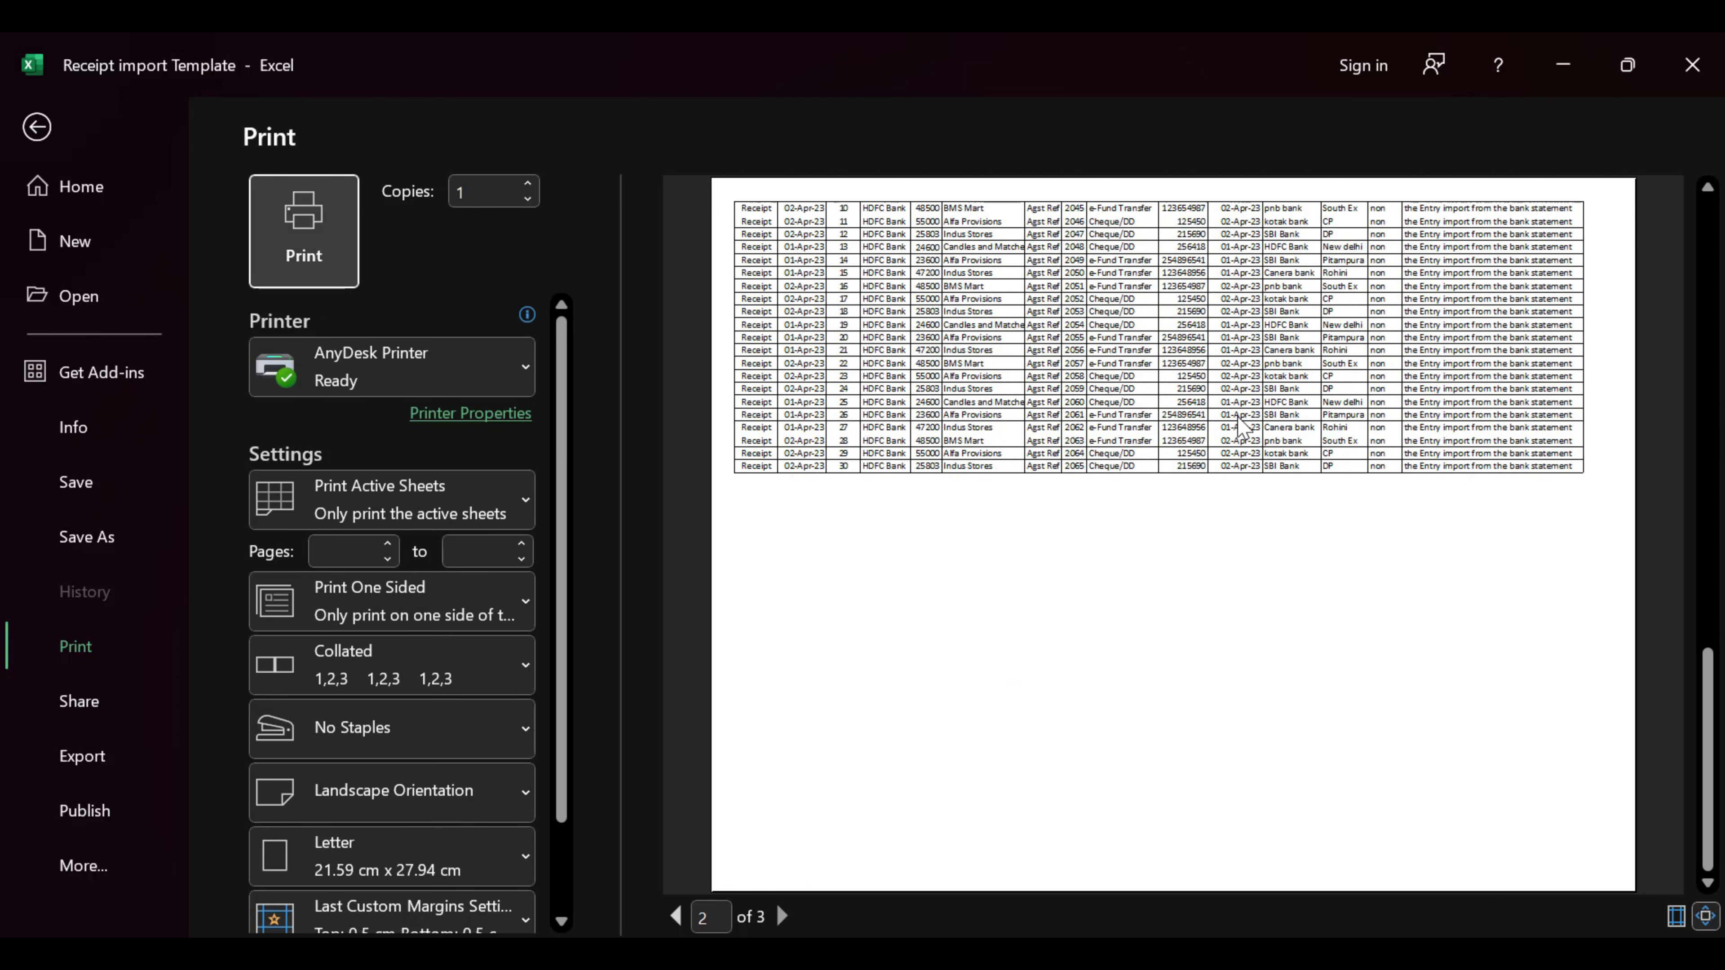
scroll(1241, 427, "up", 2)
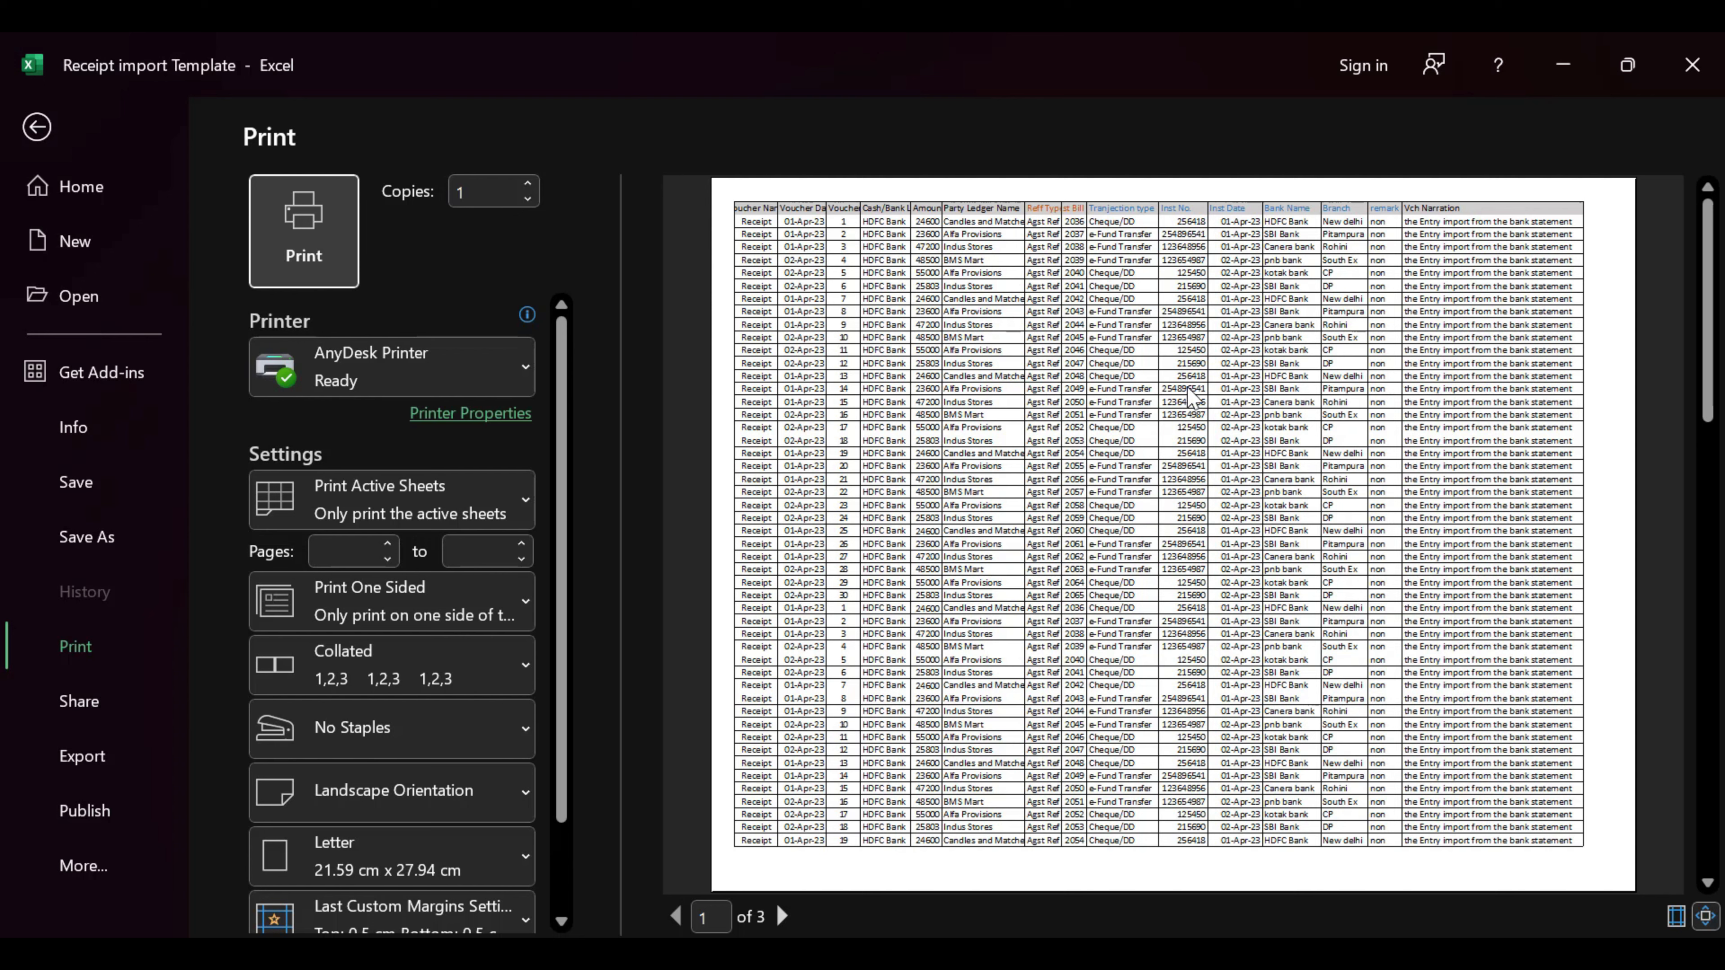
Return to the sheet, reopen the print preview and look through all the pages
key("Escape")
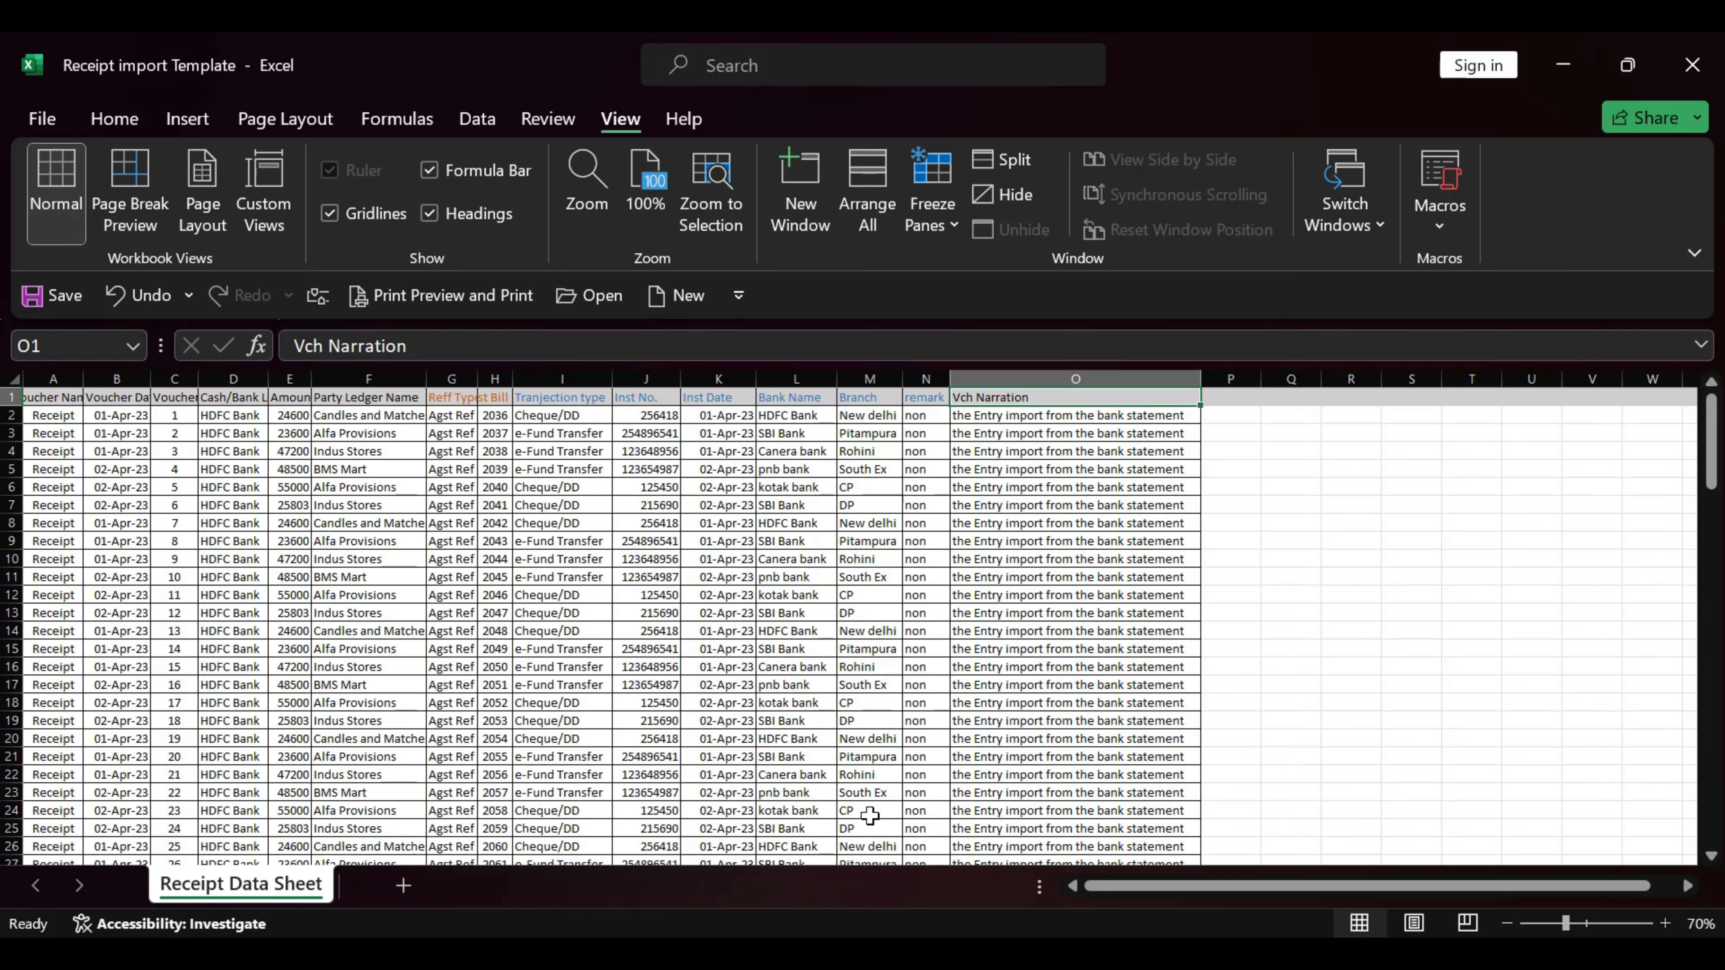
left_click(430, 305)
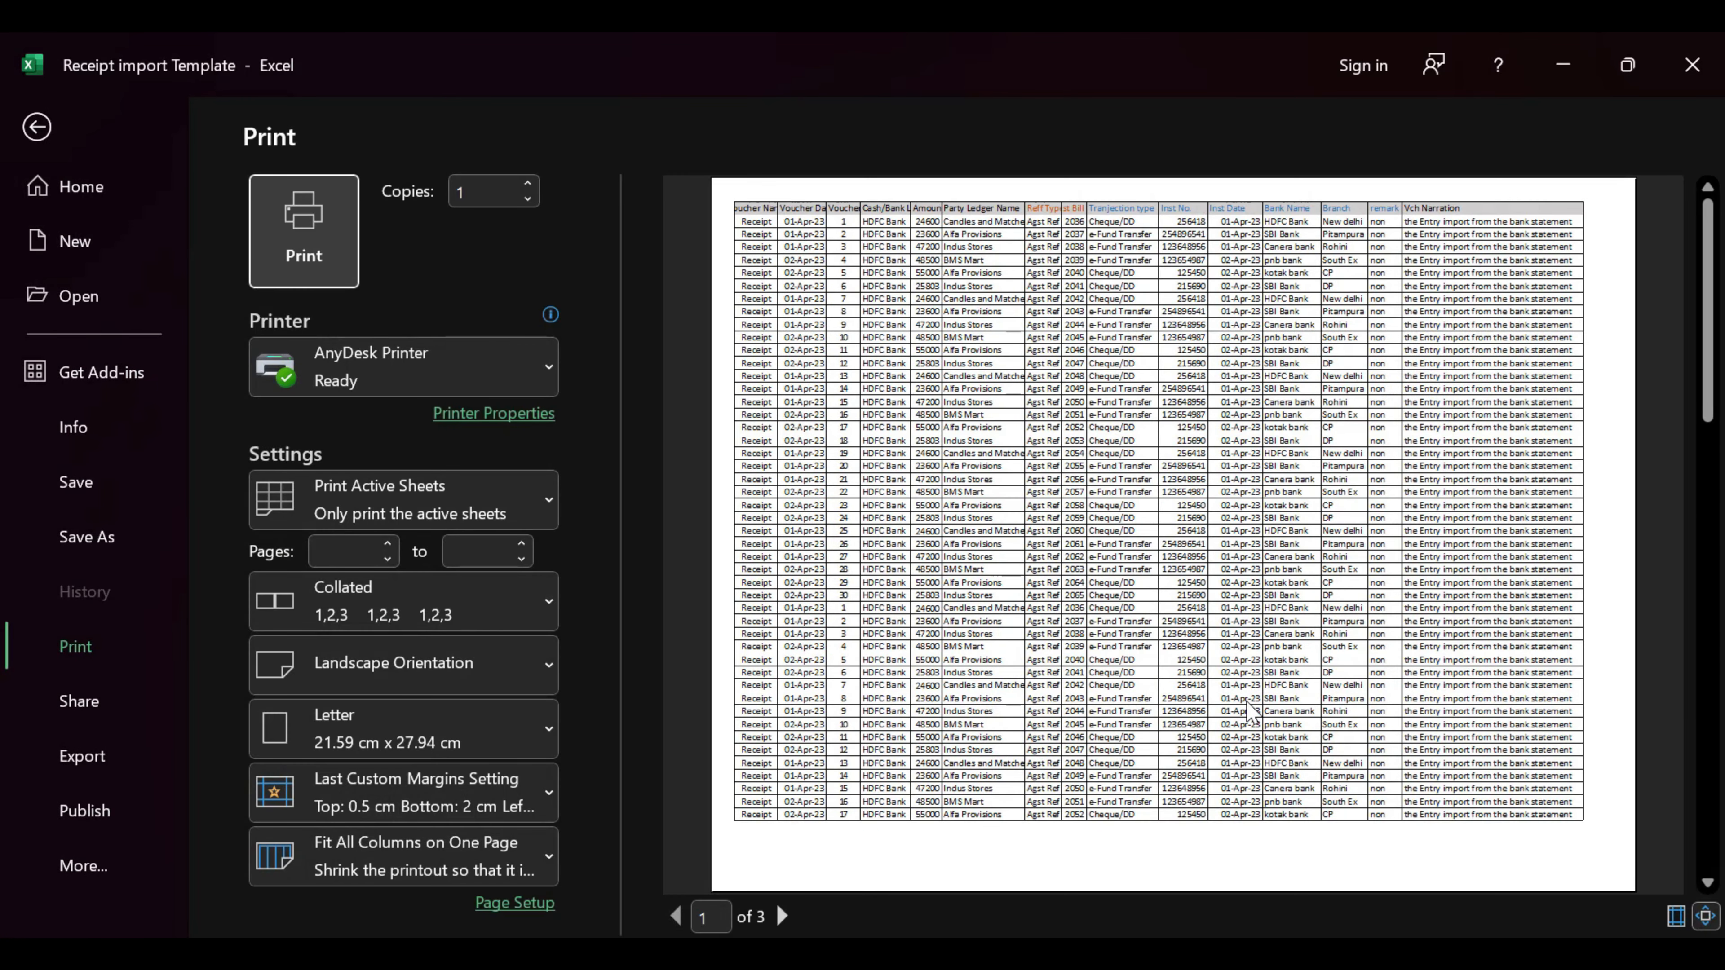
scroll(1240, 724, "down", 1)
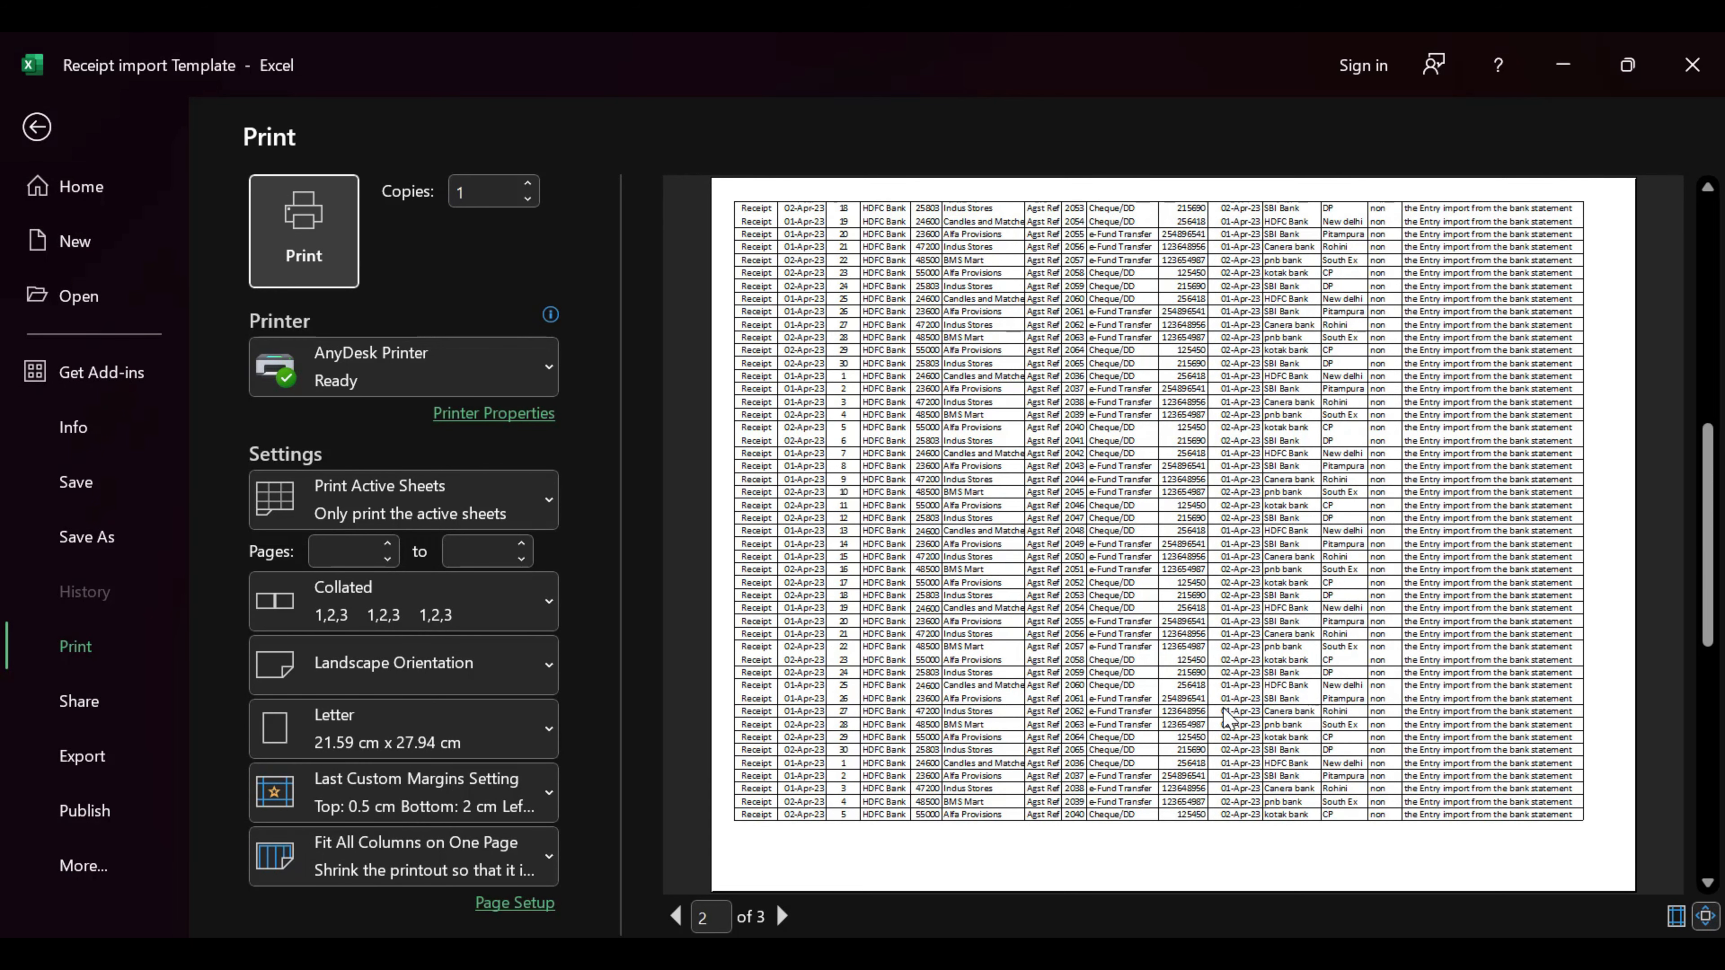
scroll(1229, 716, "down", 1)
scroll(1228, 717, "up", 2)
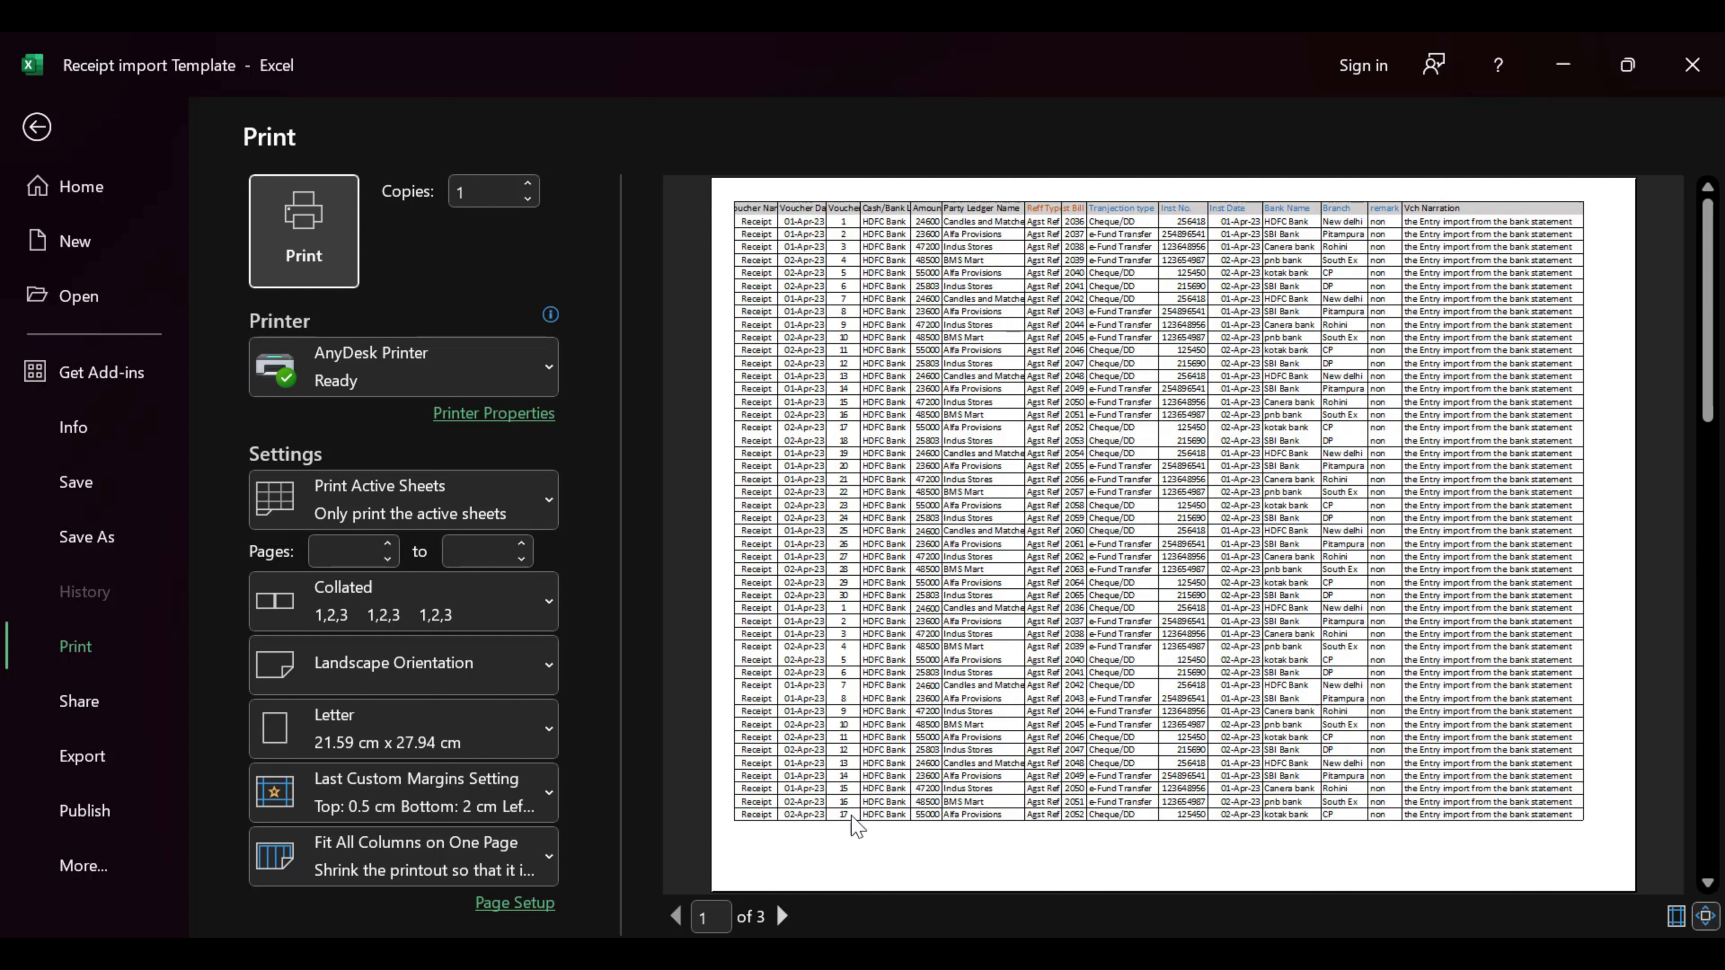
Set the printed footer to the "Page 1 of ?" format and check it on all the previewed pages
left_click(507, 911)
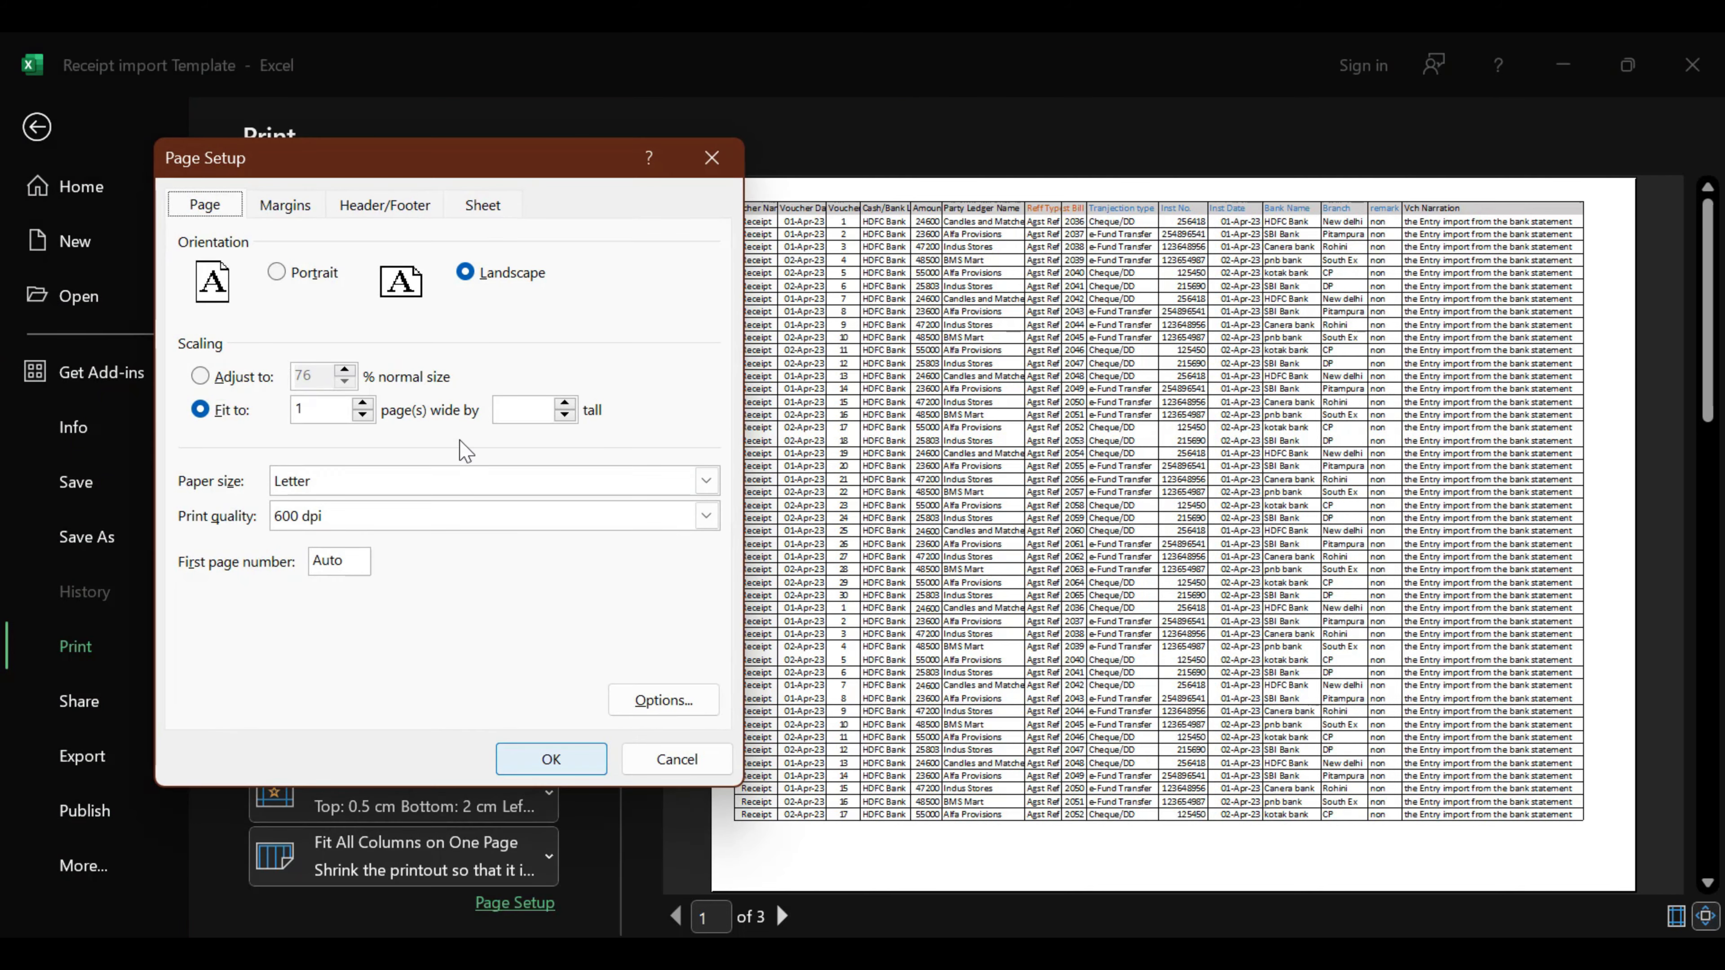
left_click(375, 208)
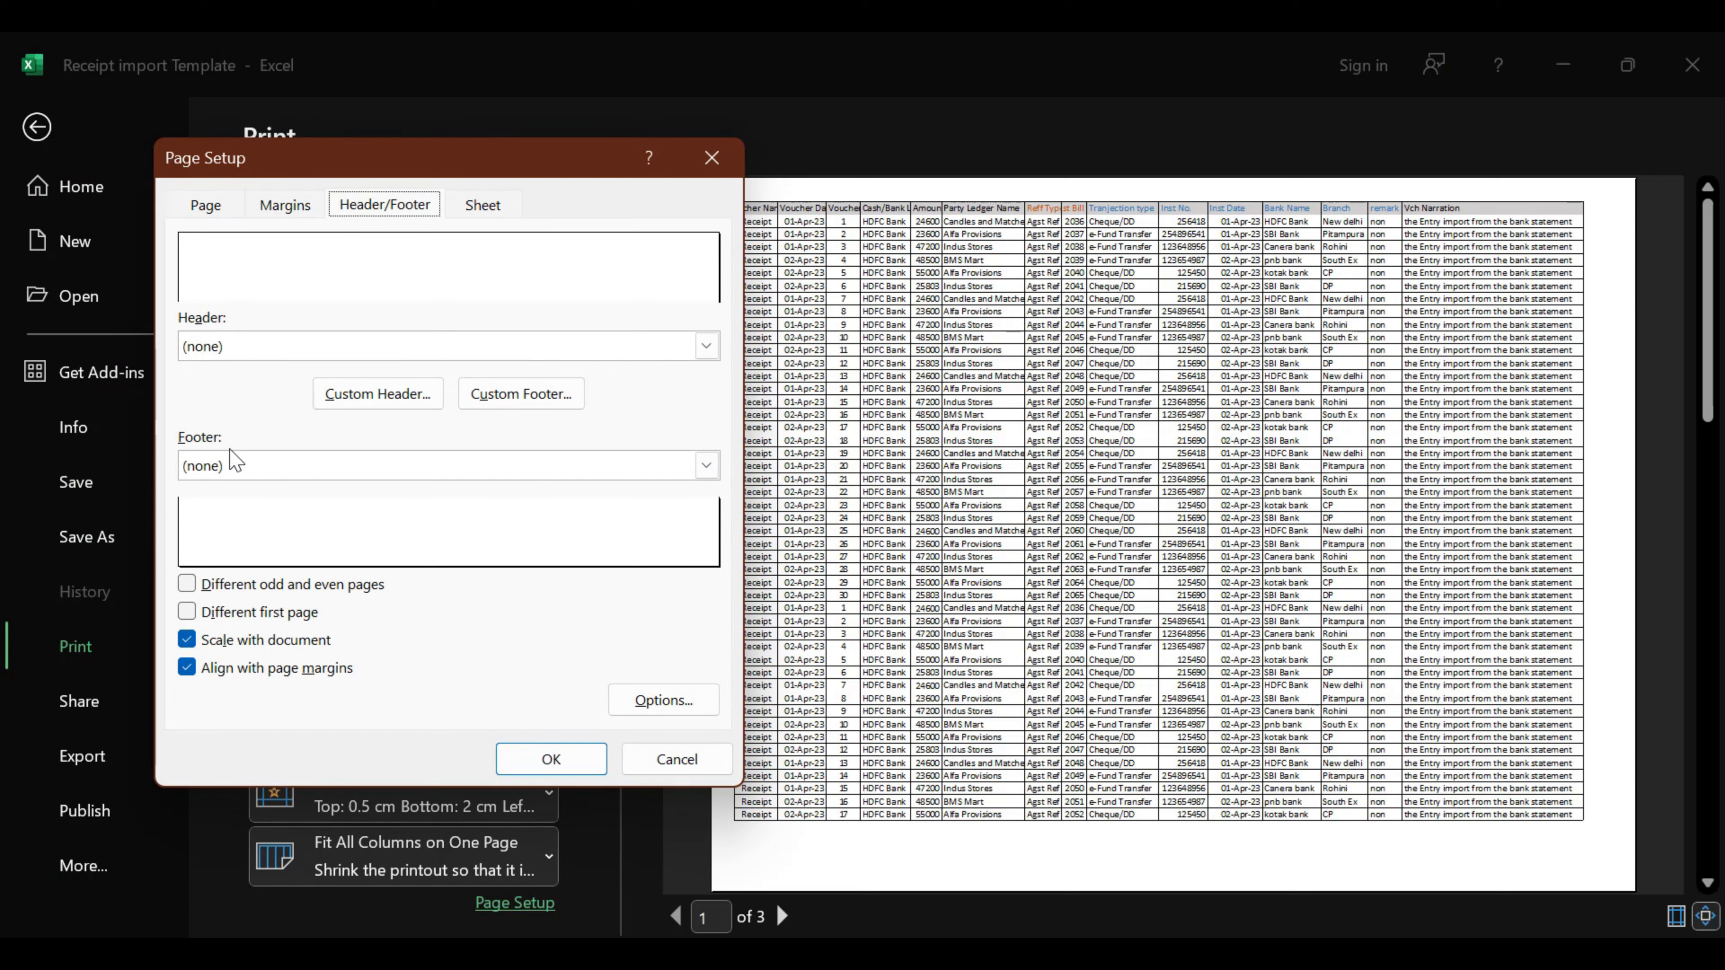
left_click(357, 471)
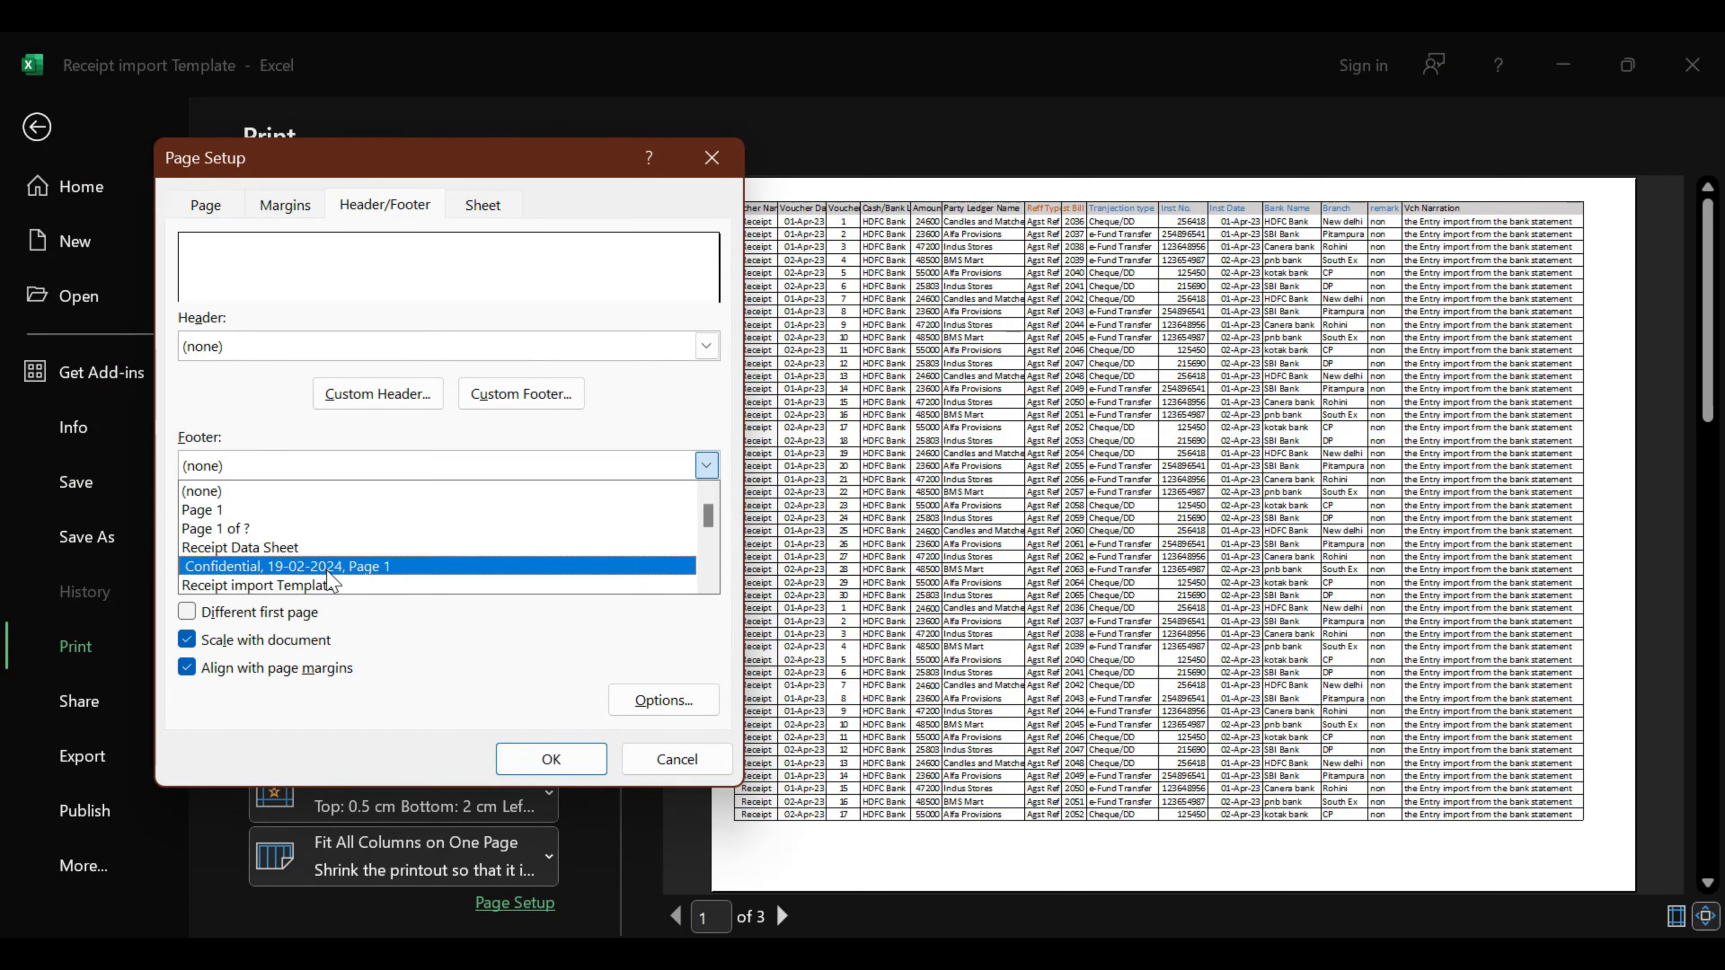
scroll(290, 540, "down", 1)
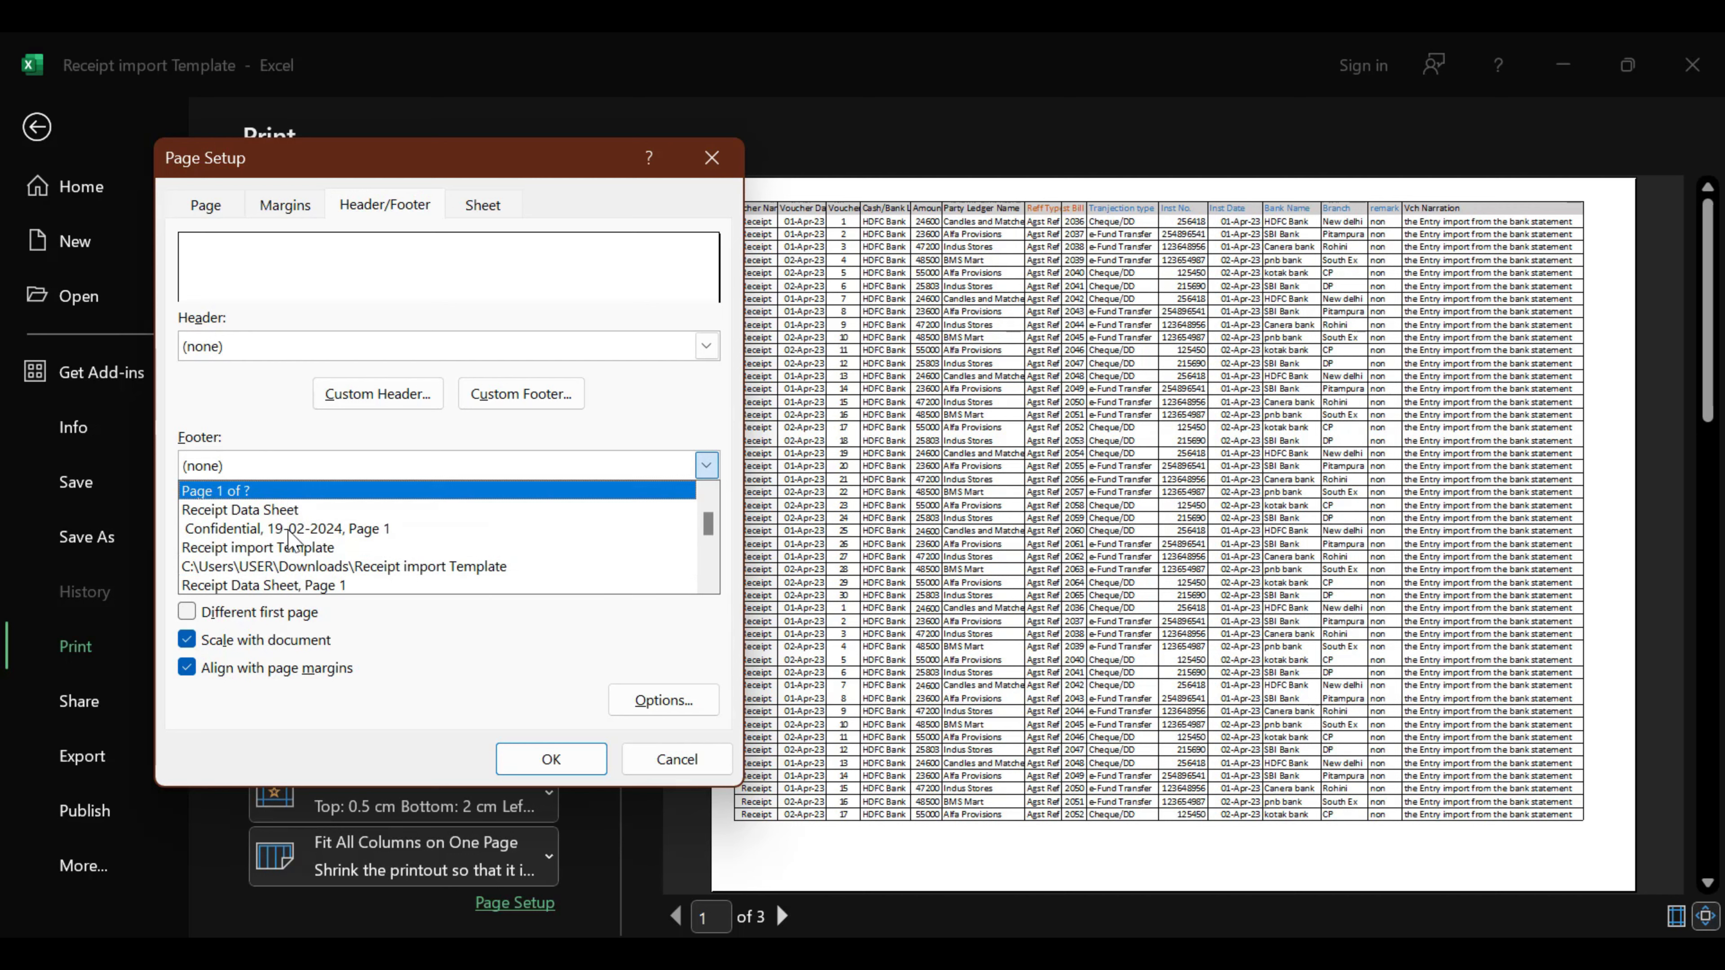
scroll(291, 541, "up", 1)
scroll(291, 541, "down", 3)
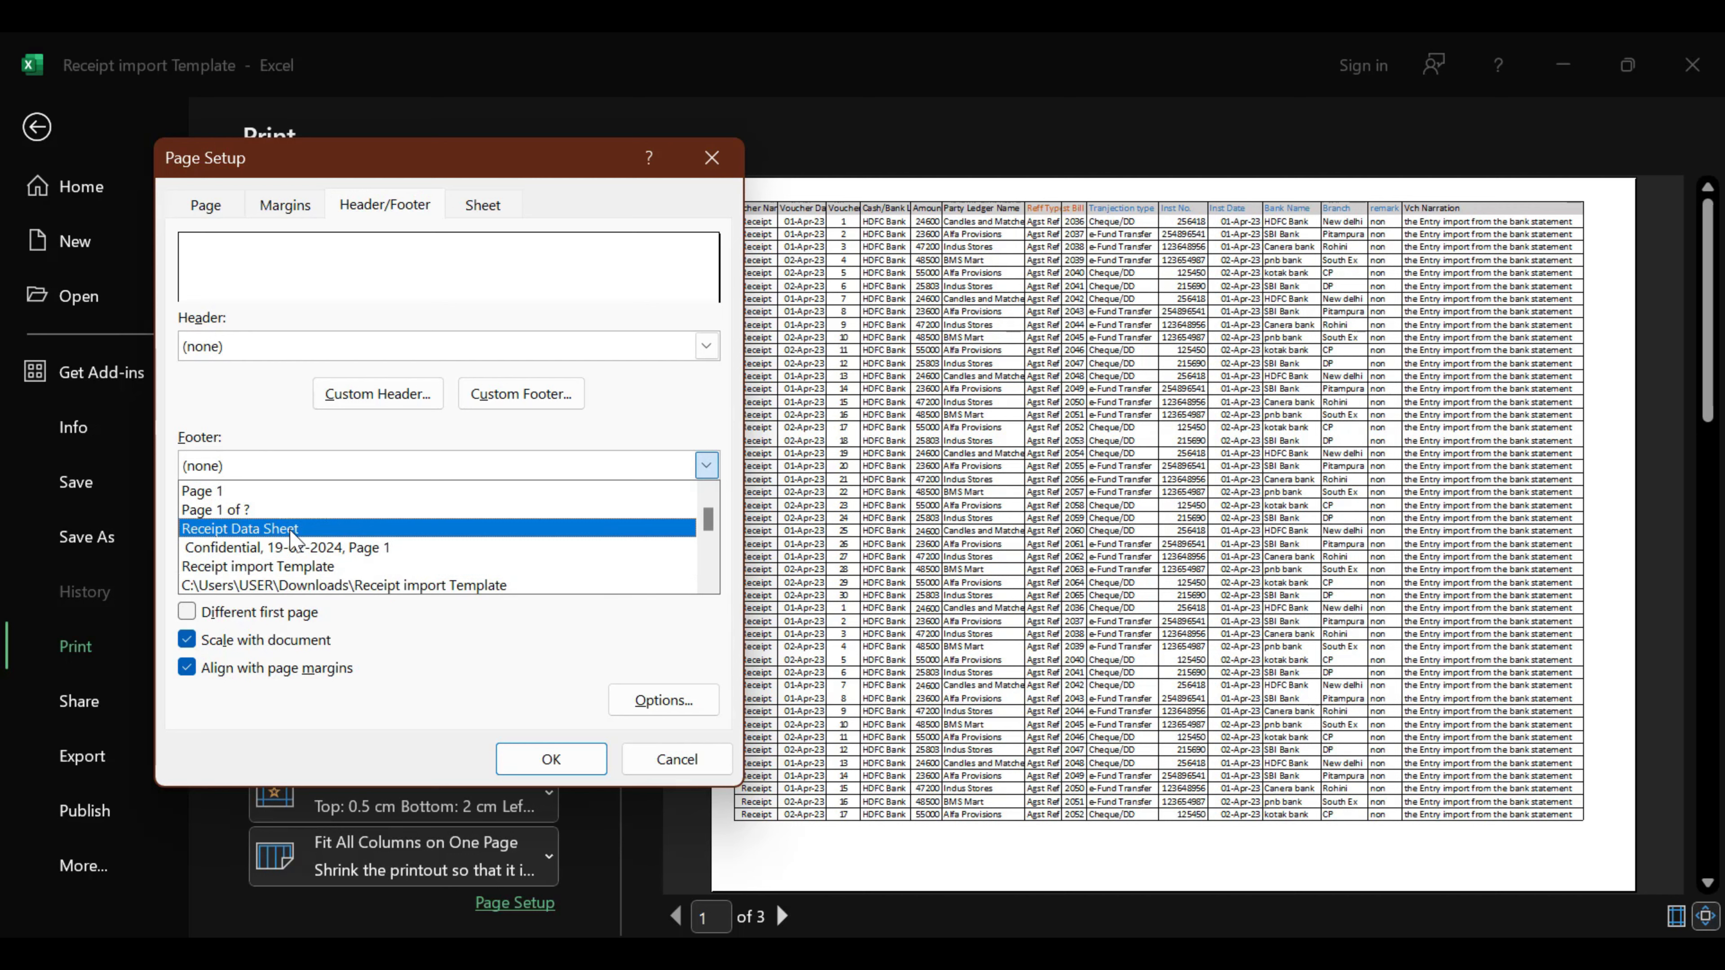
scroll(291, 541, "up", 3)
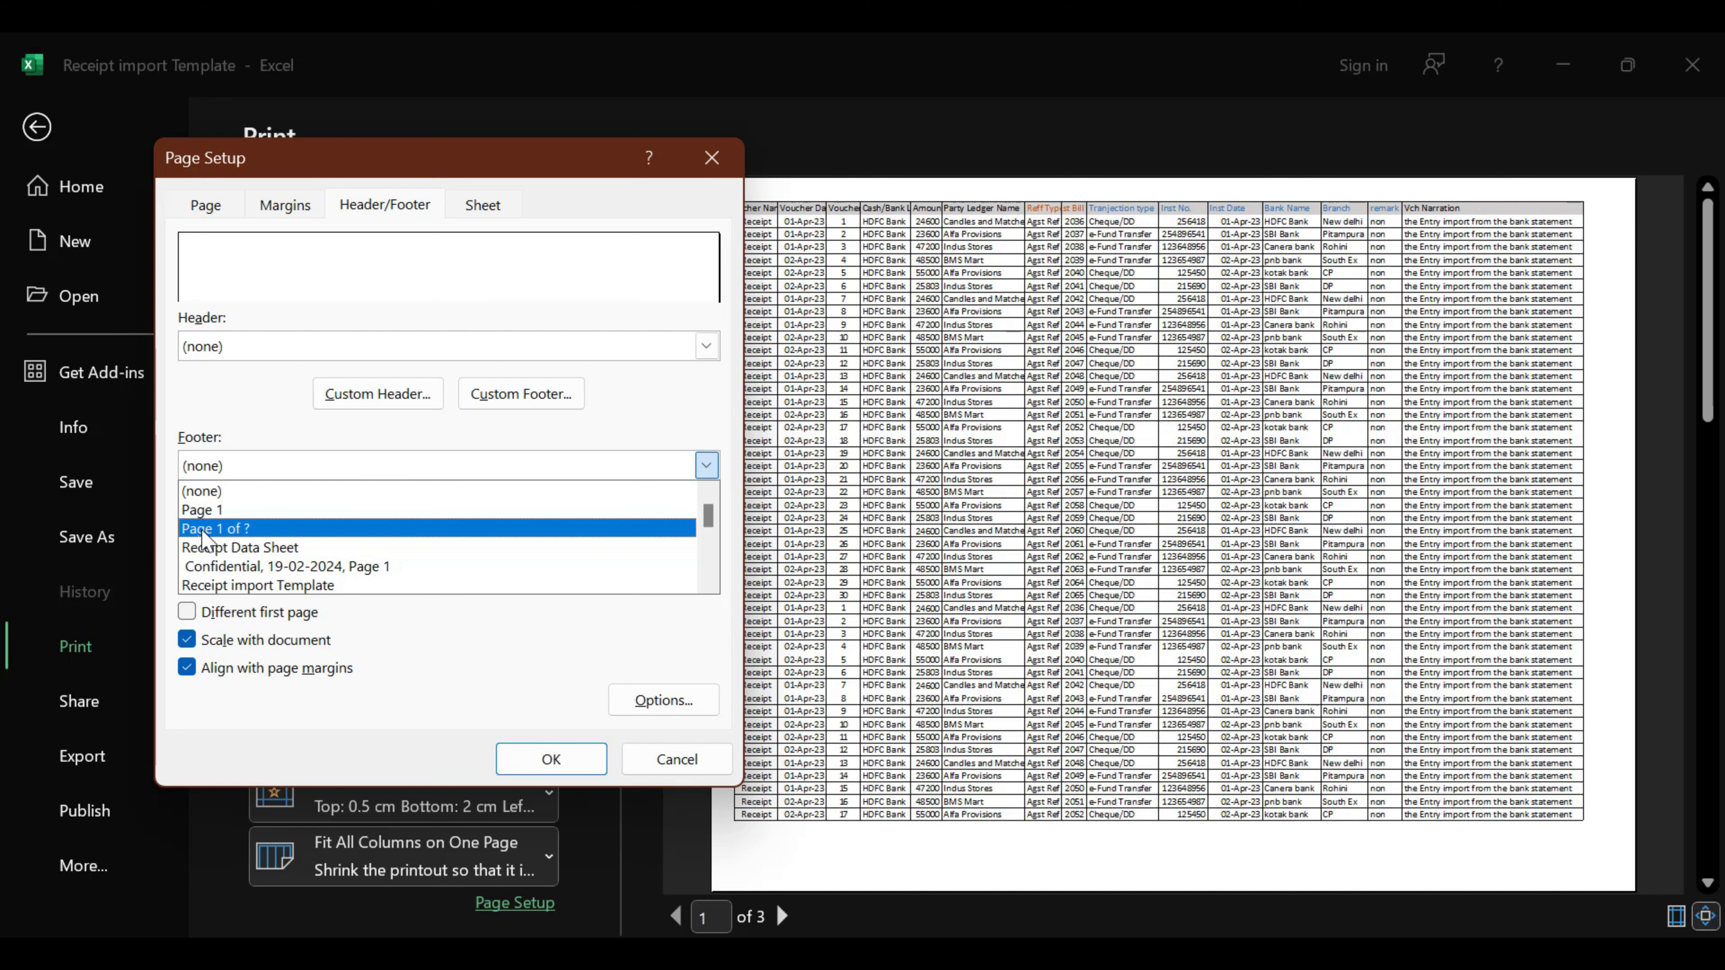
left_click(204, 530)
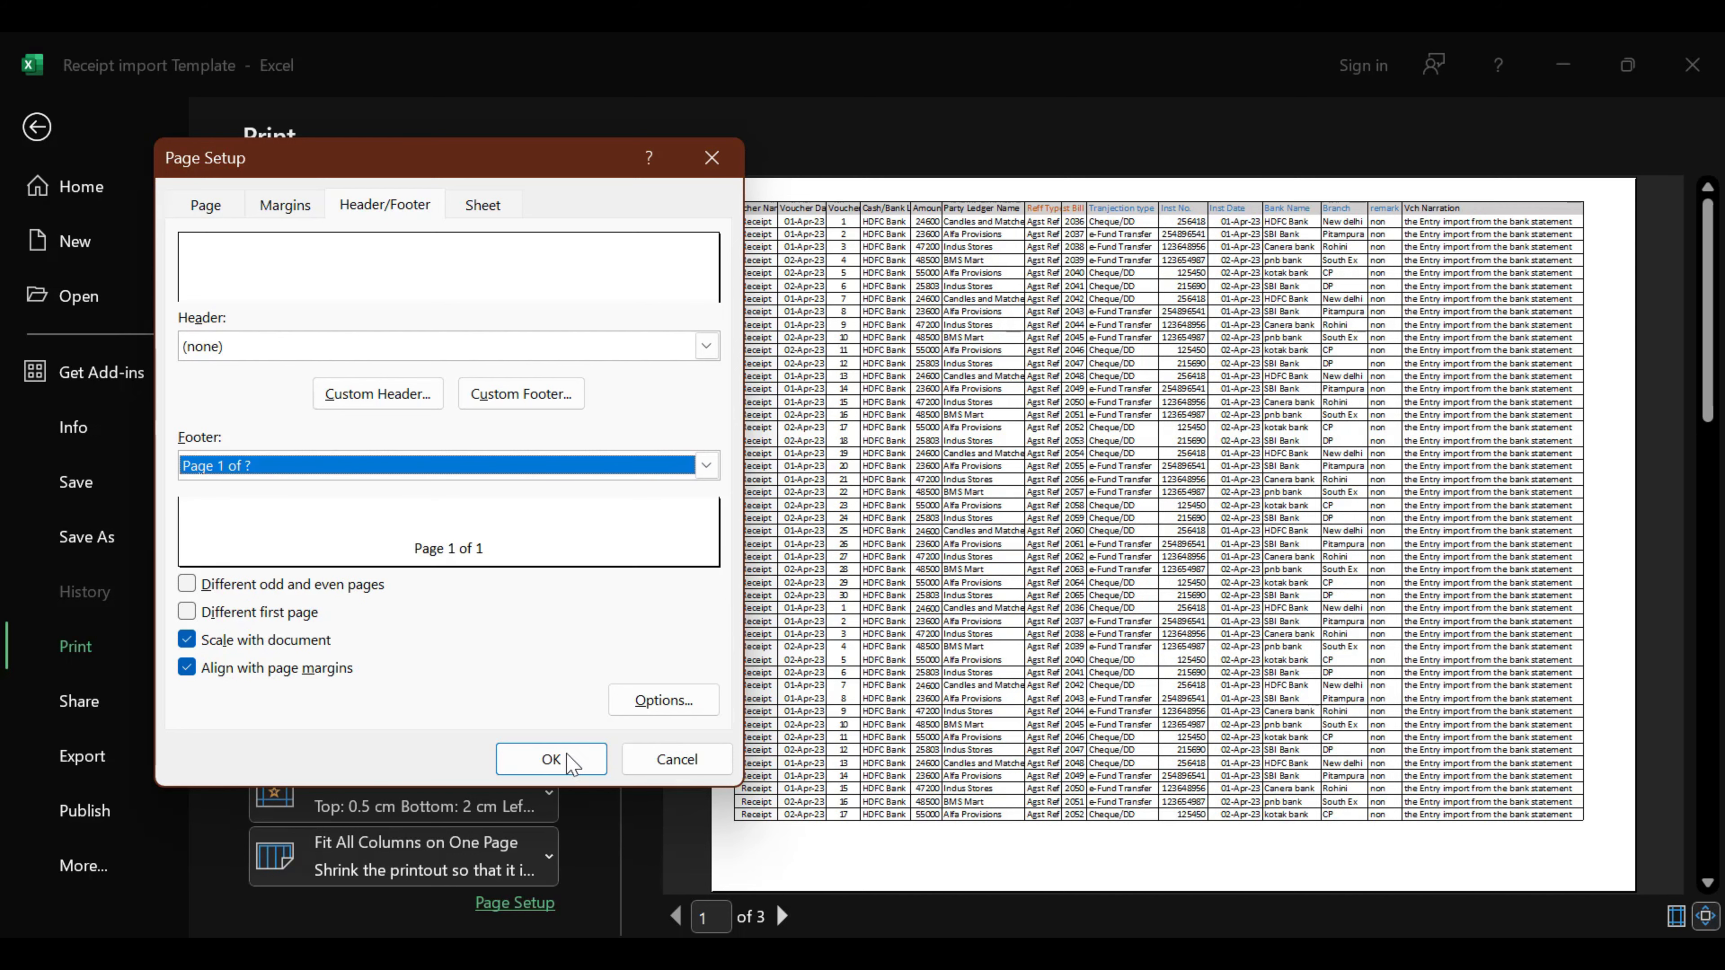
left_click(551, 760)
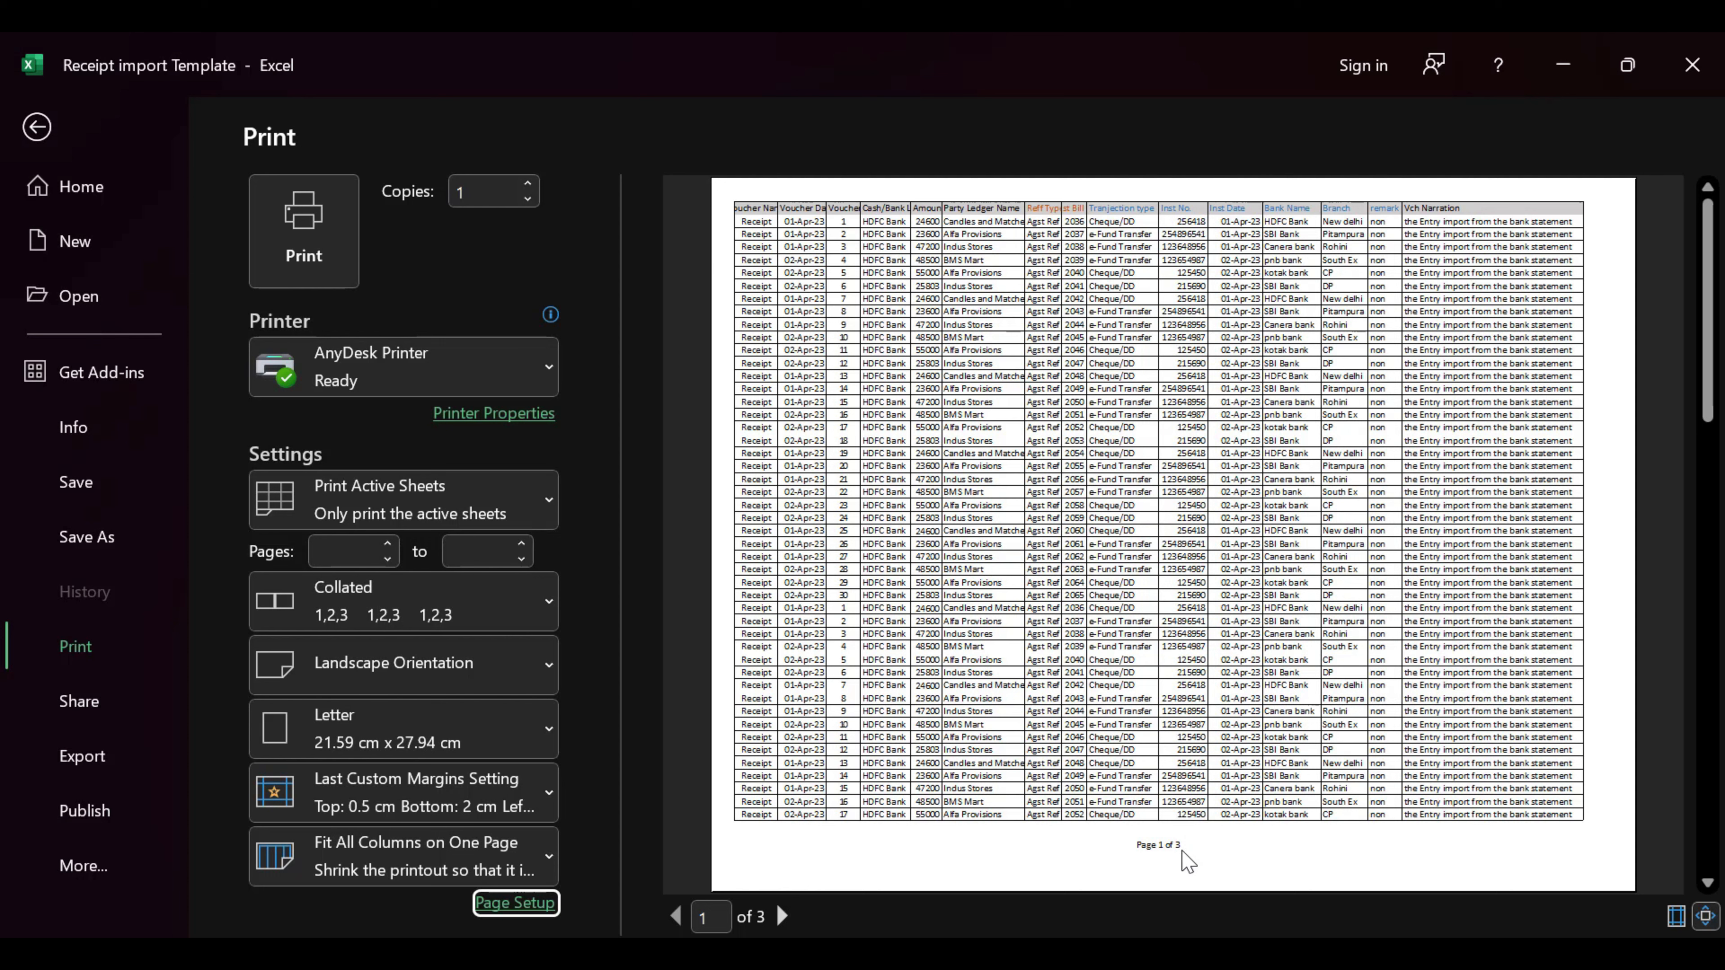
scroll(1195, 805, "down", 1)
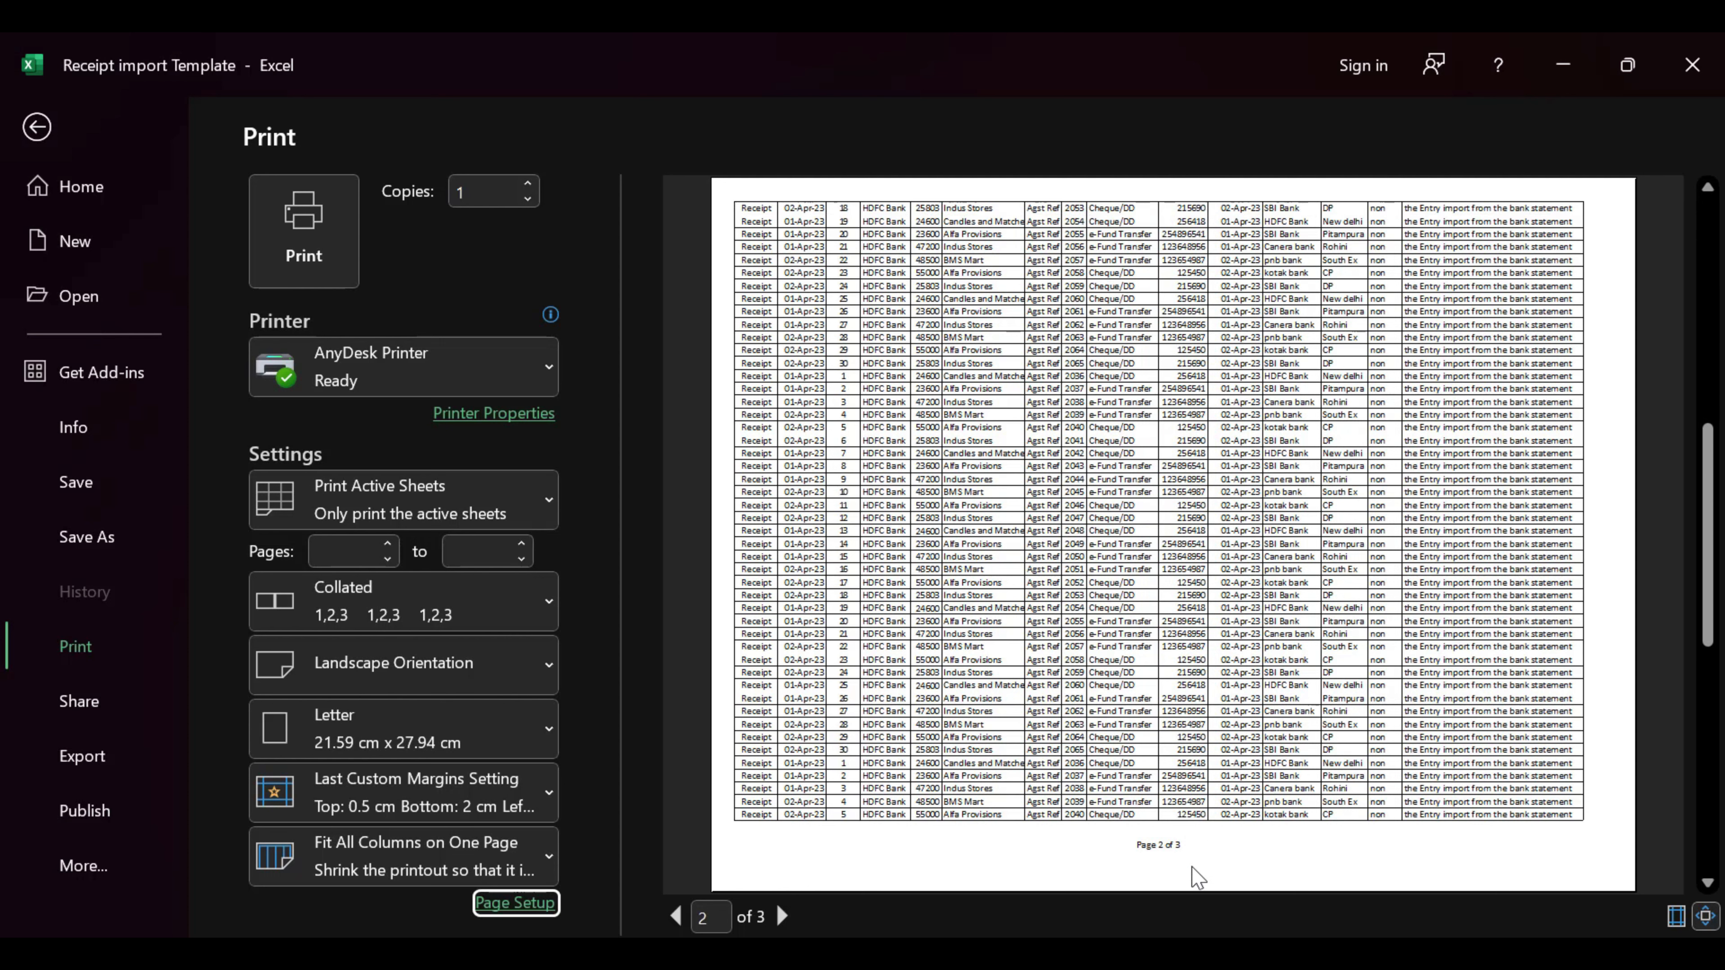
scroll(1192, 839, "down", 1)
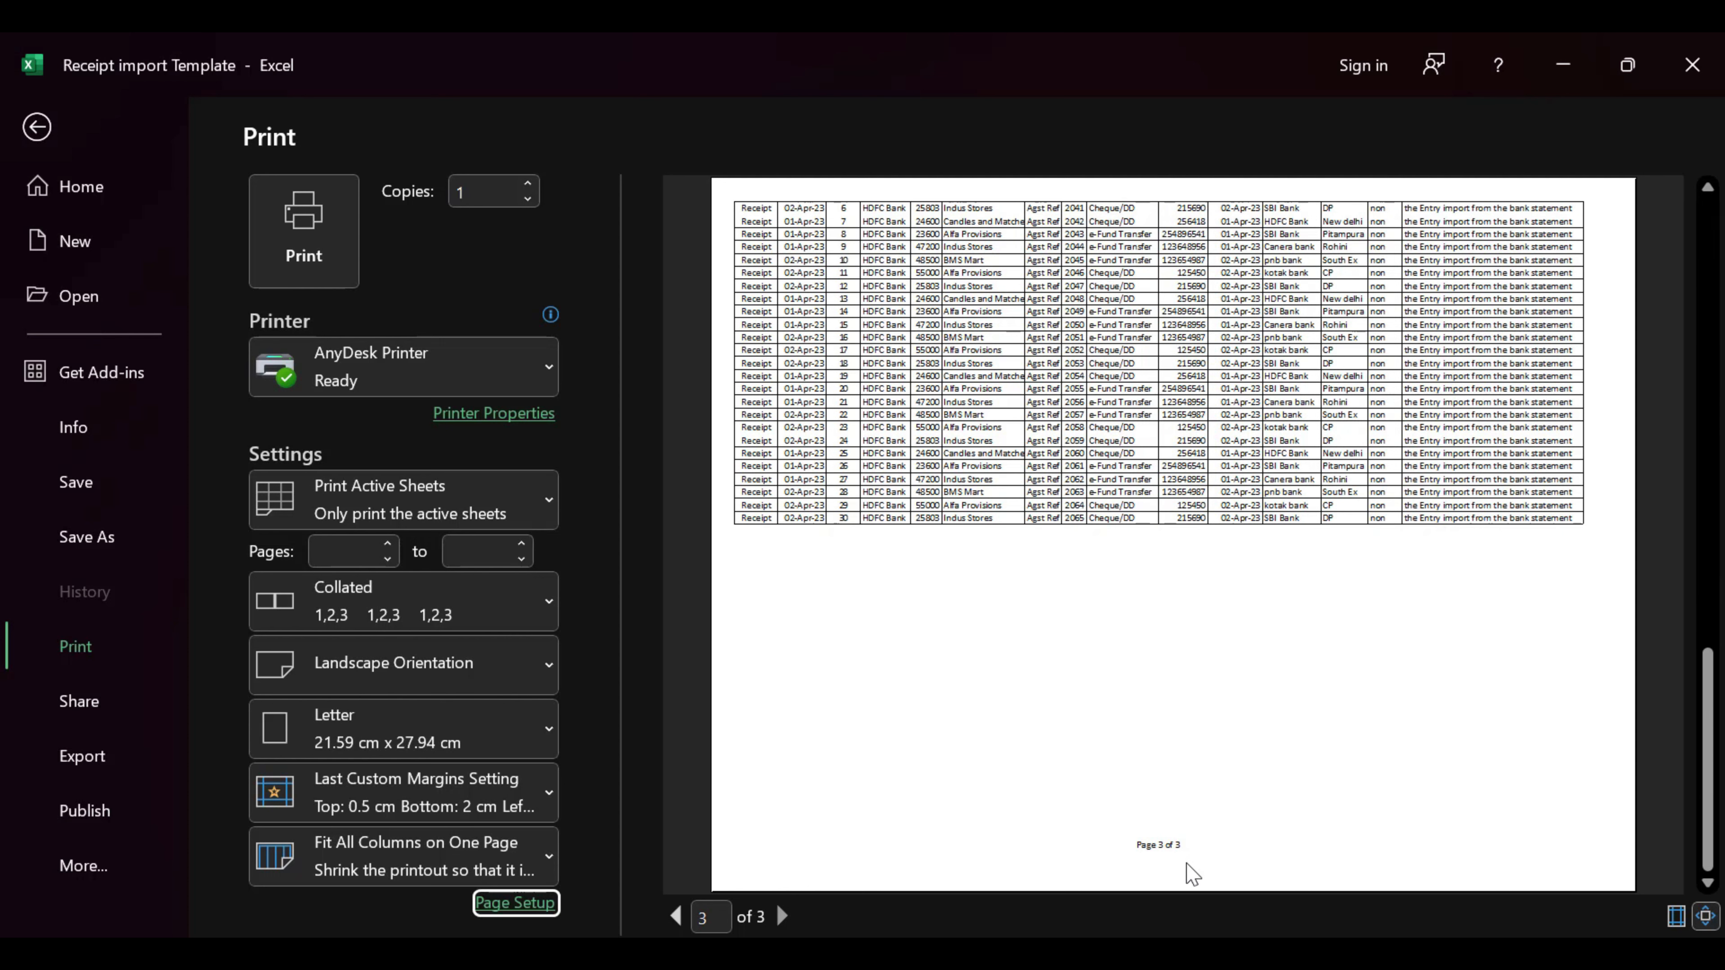
scroll(1161, 860, "up", 2)
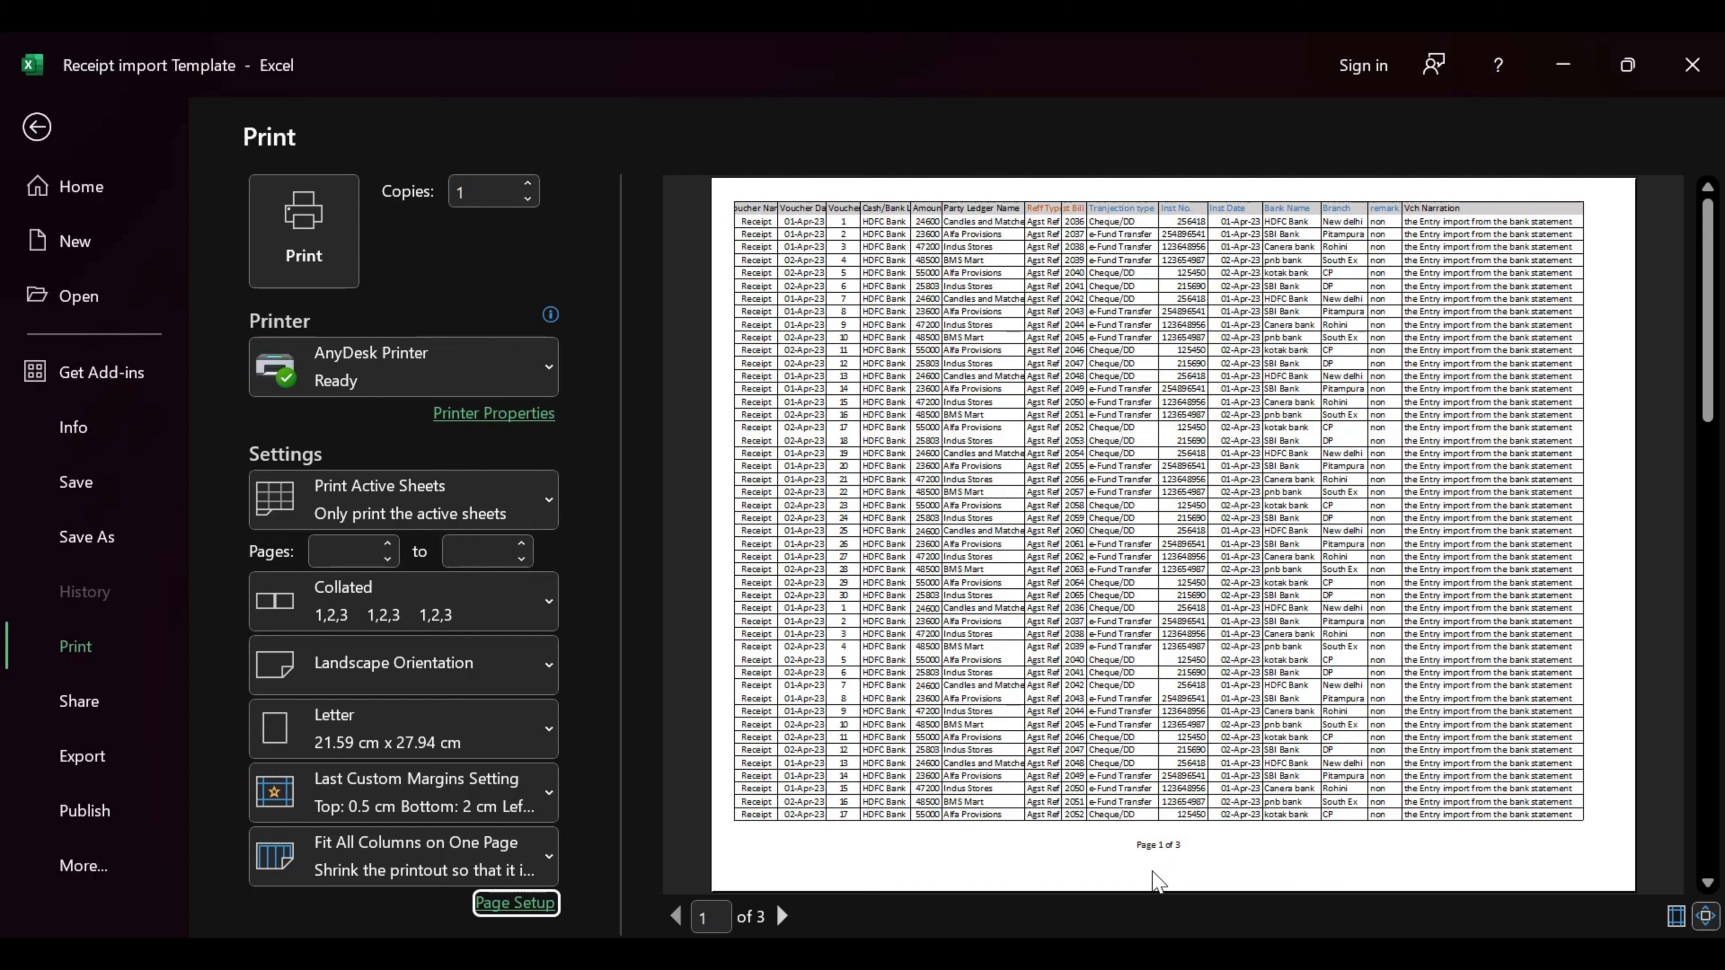
Return to the sheet and widen column A so the full Voucher Name heading fits
key("Escape")
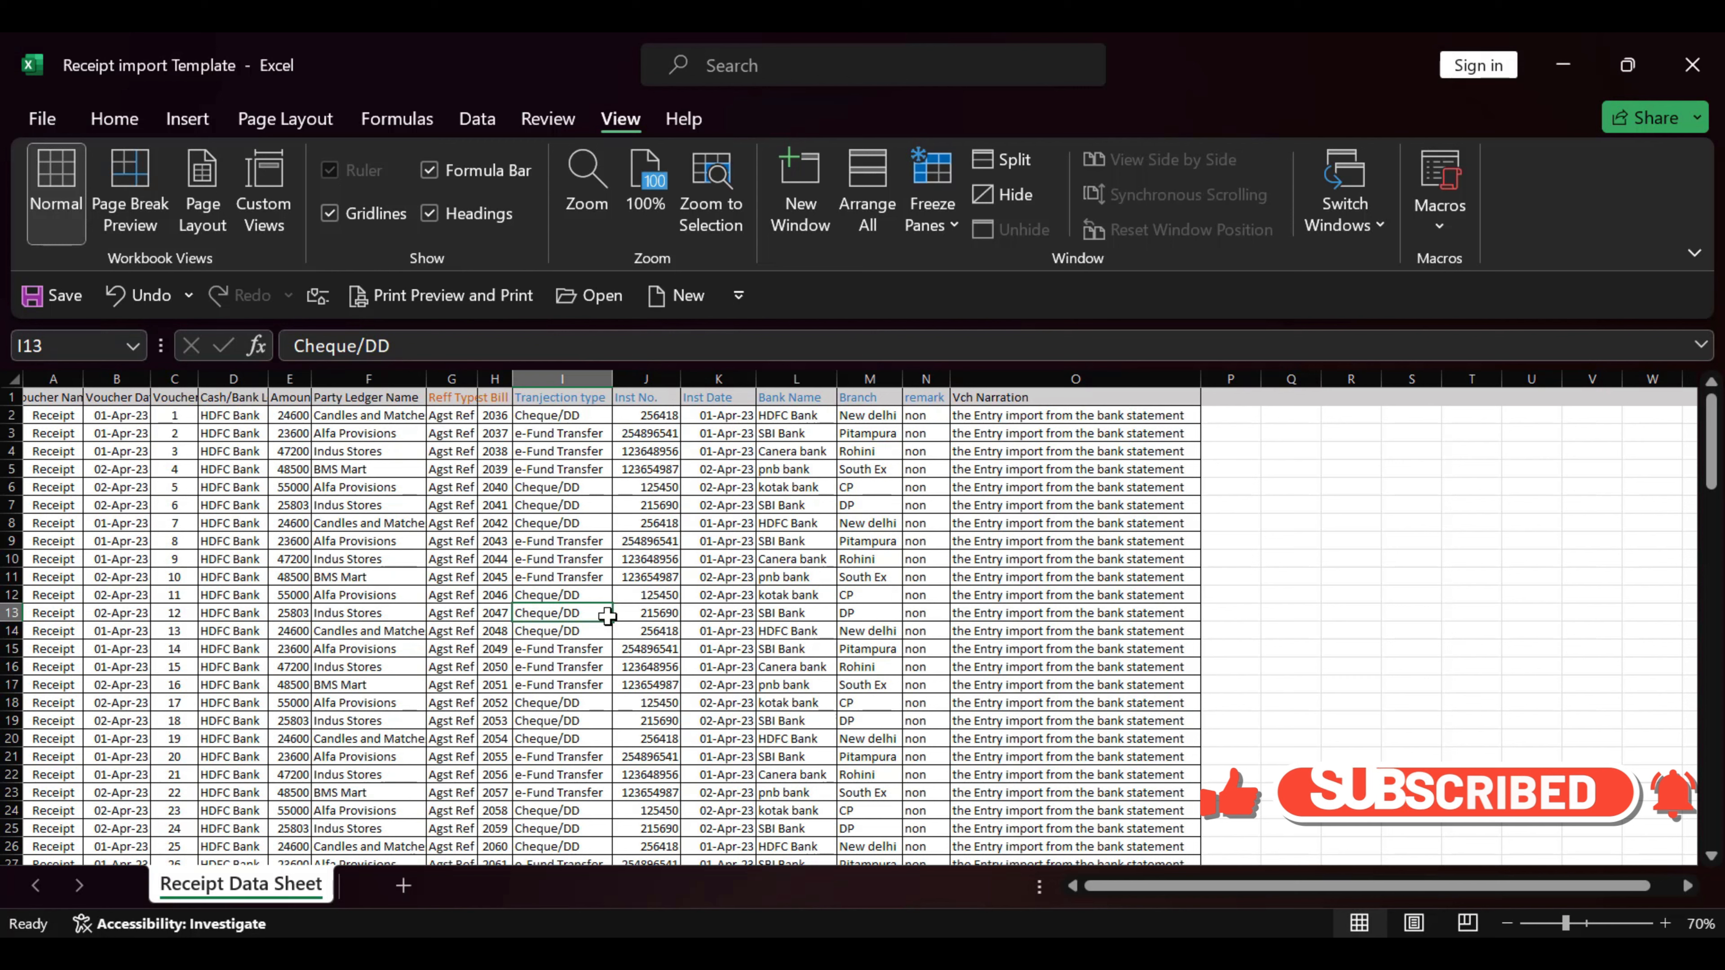
left_click(79, 382)
left_click_drag(83, 385, 110, 387)
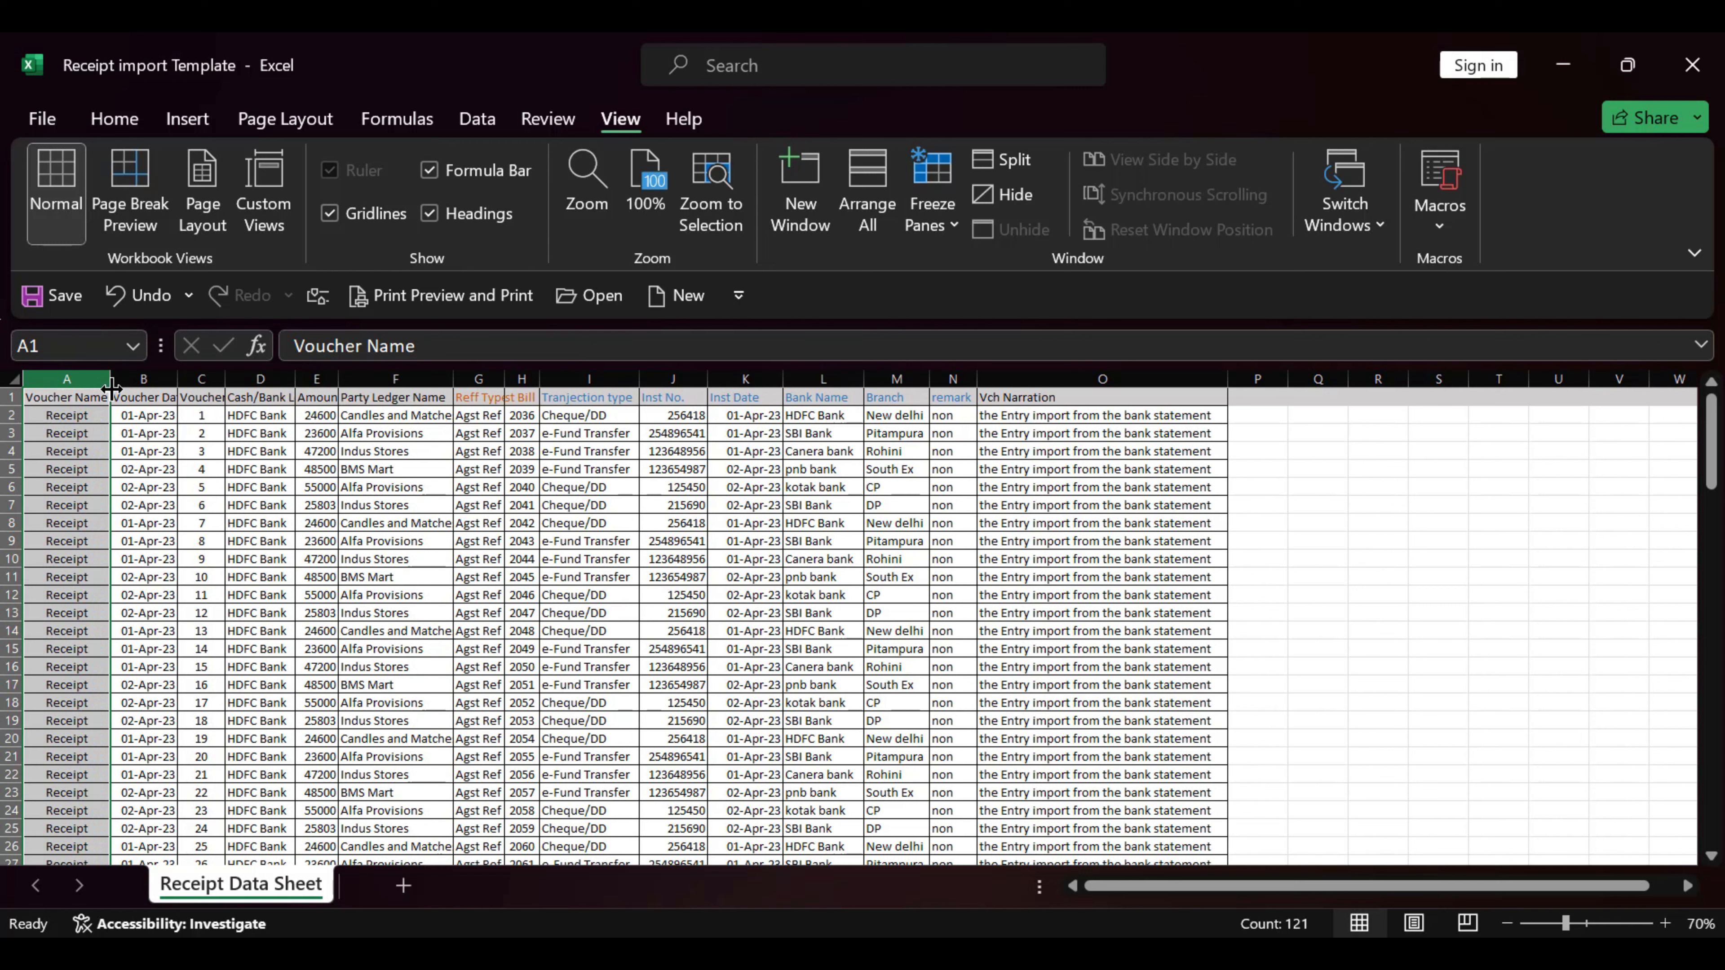
Examine the heading row against the data below it, including the Tranjection type and Inst No. columns
left_click(10, 396)
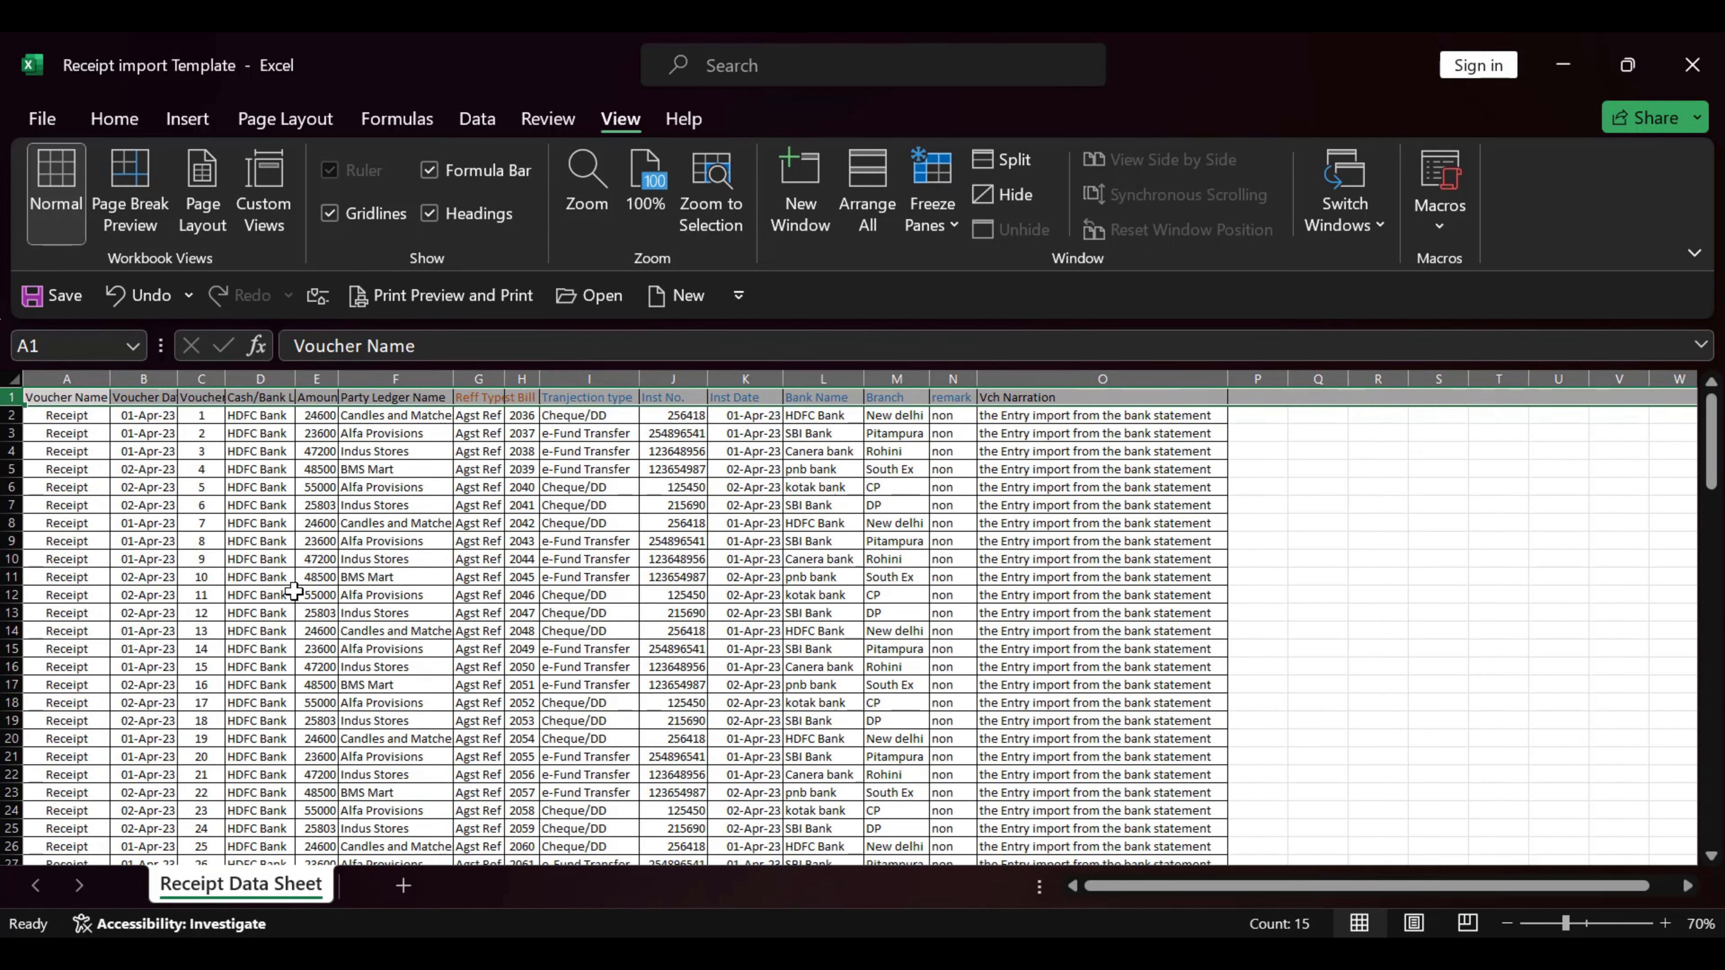
left_click(8, 632)
left_click(201, 649)
left_click(328, 651)
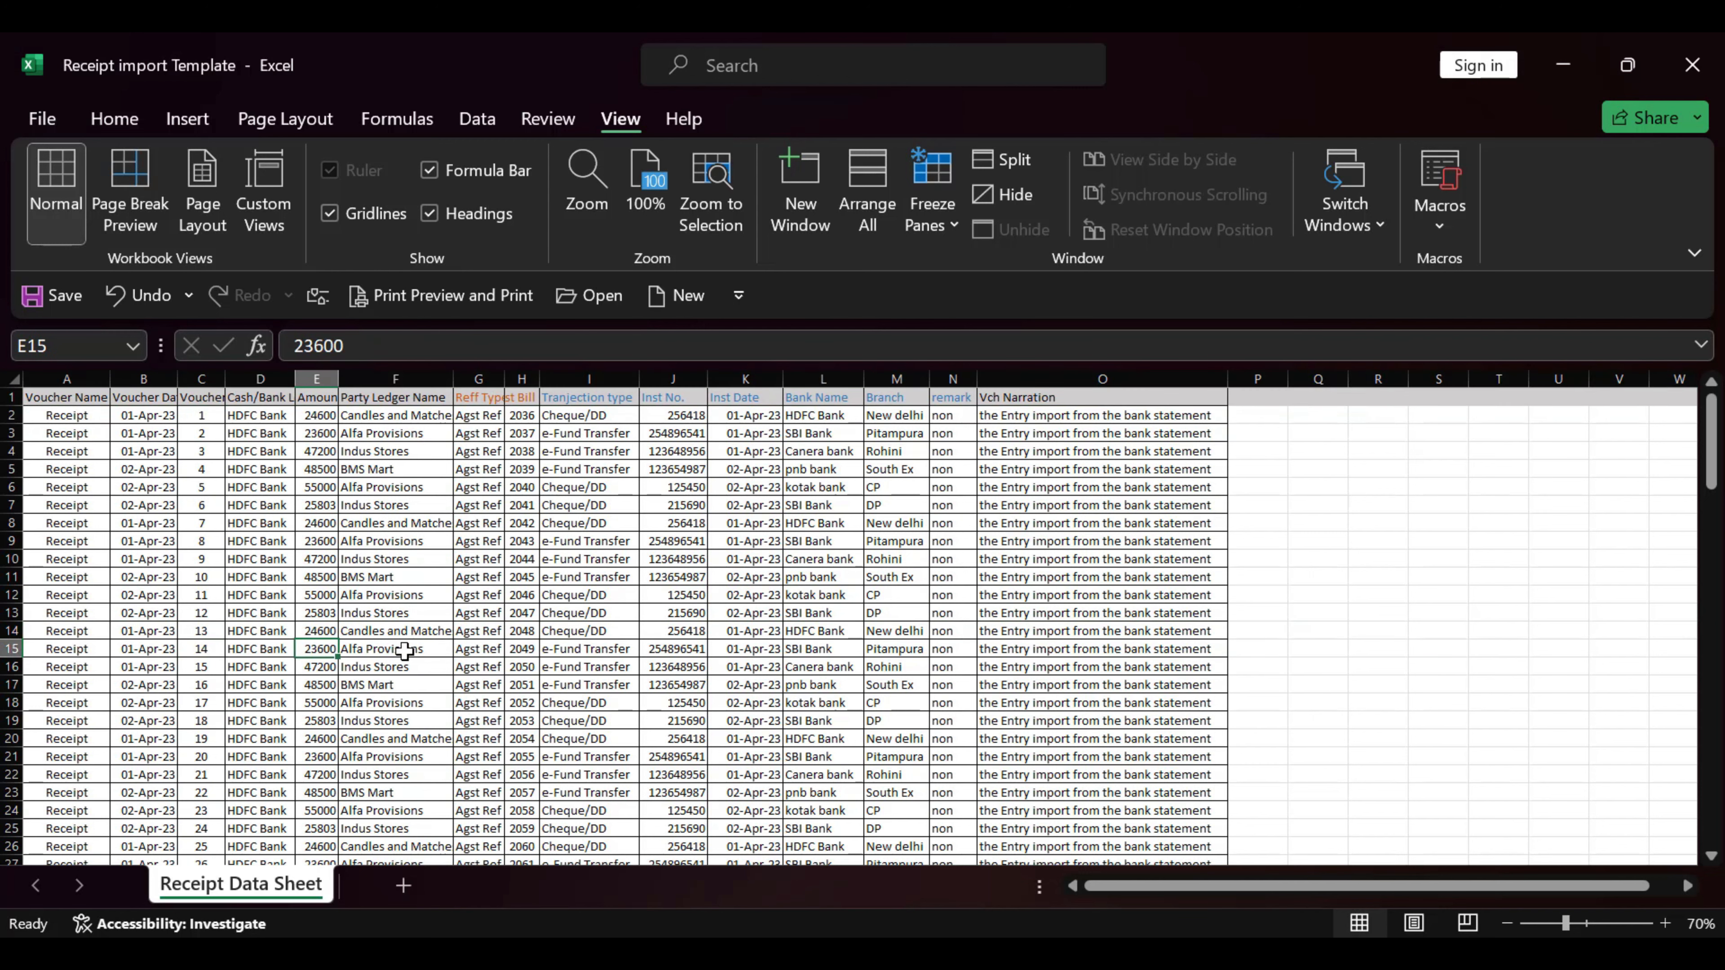
left_click(405, 651)
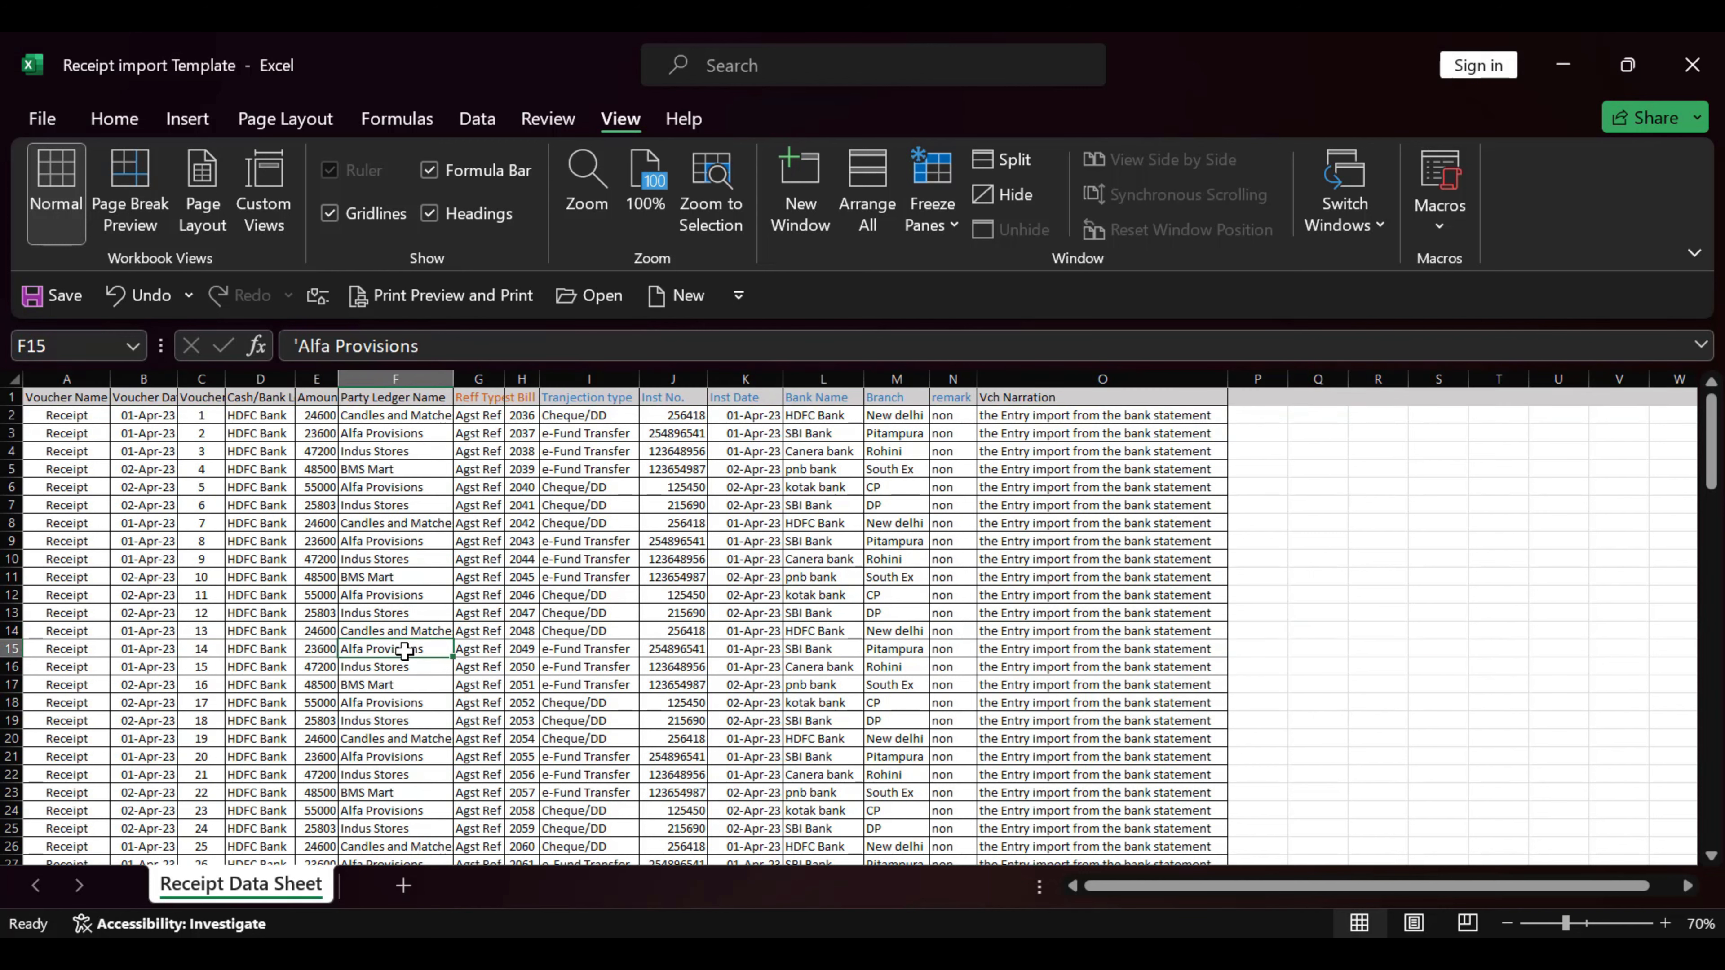
left_click(10, 396)
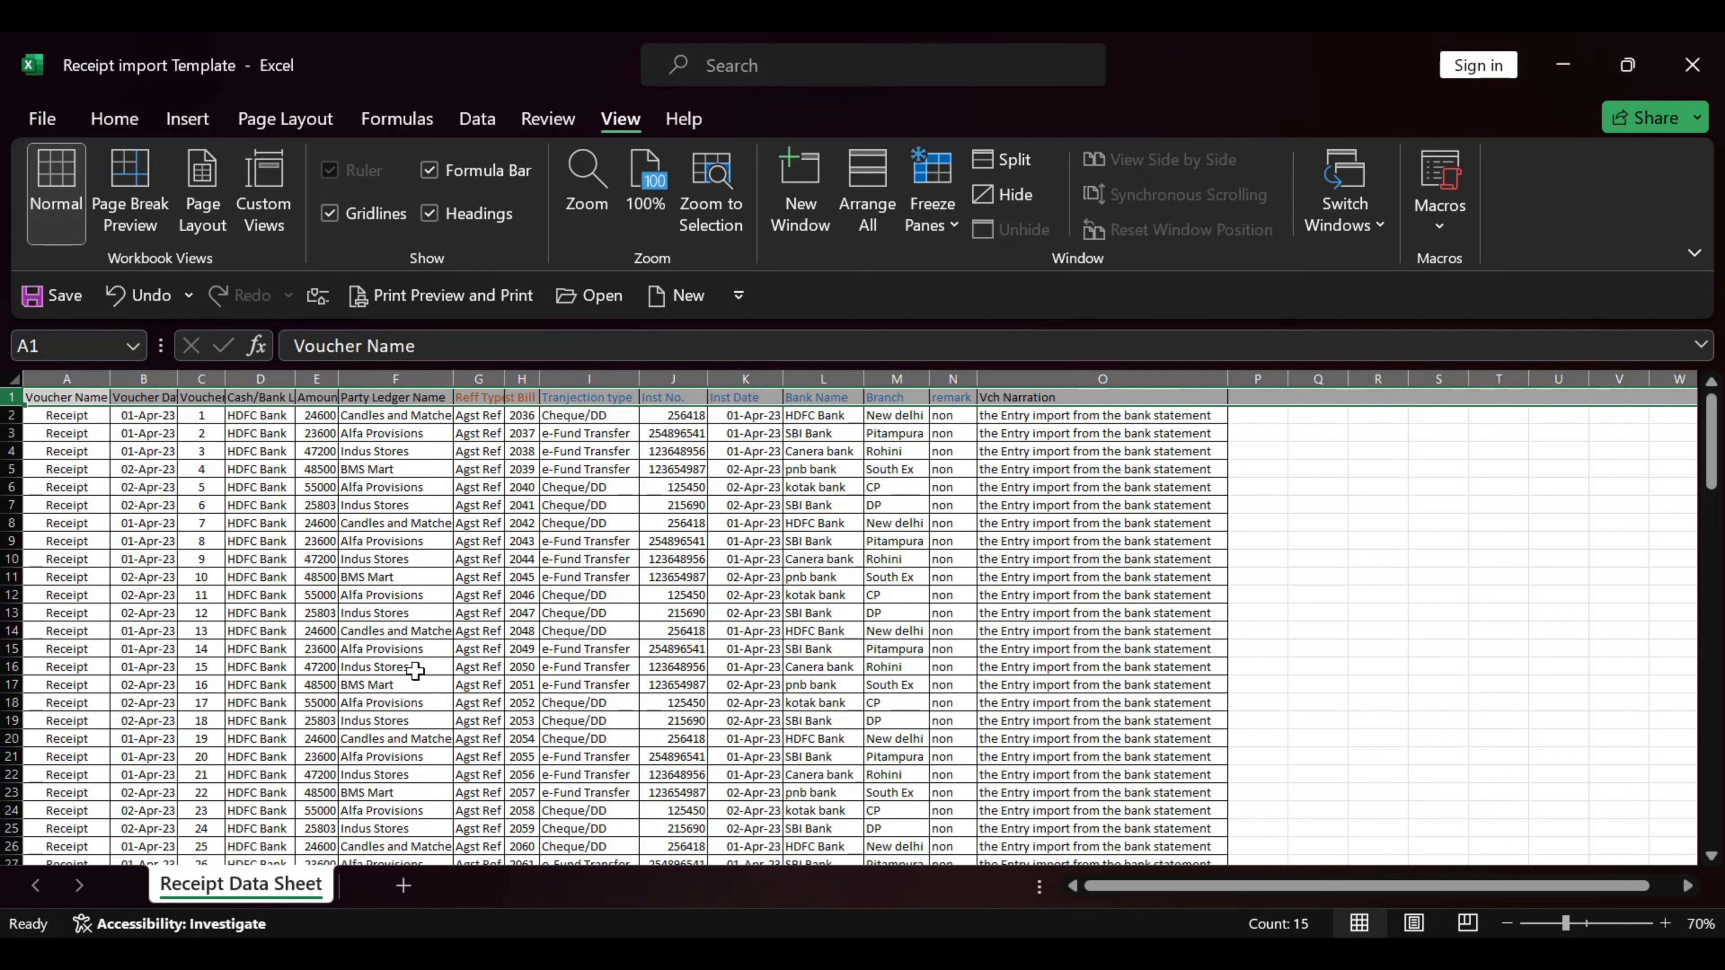
left_click(669, 522)
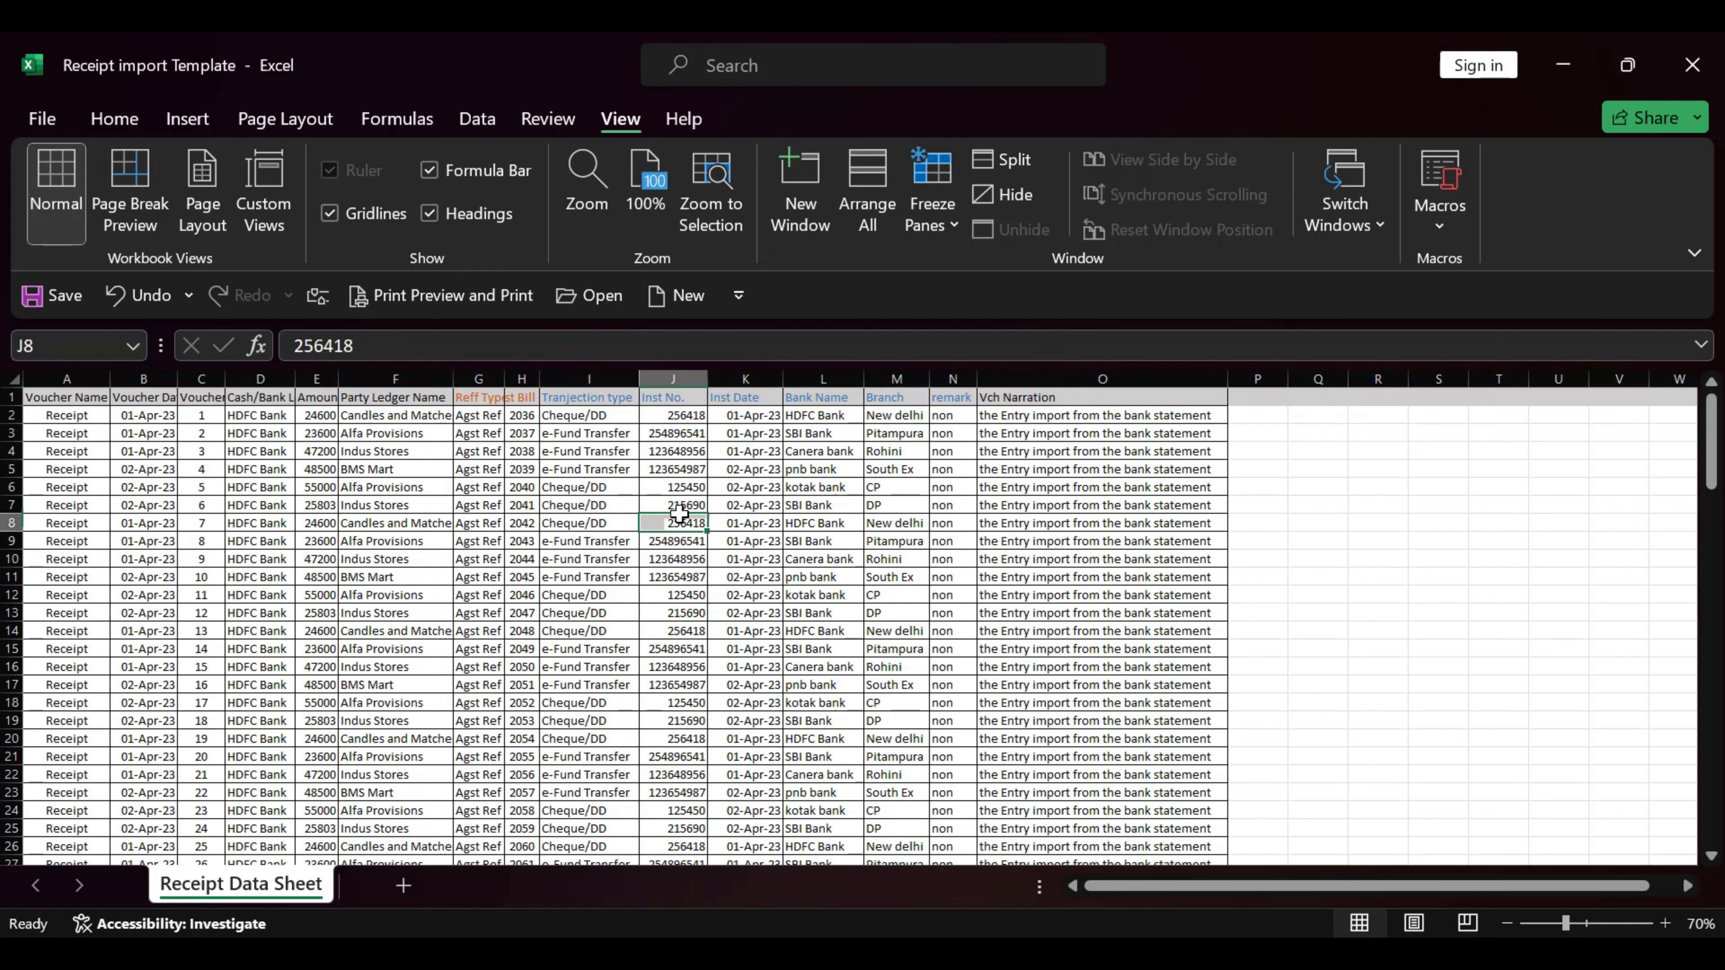
left_click_drag(596, 416, 601, 451)
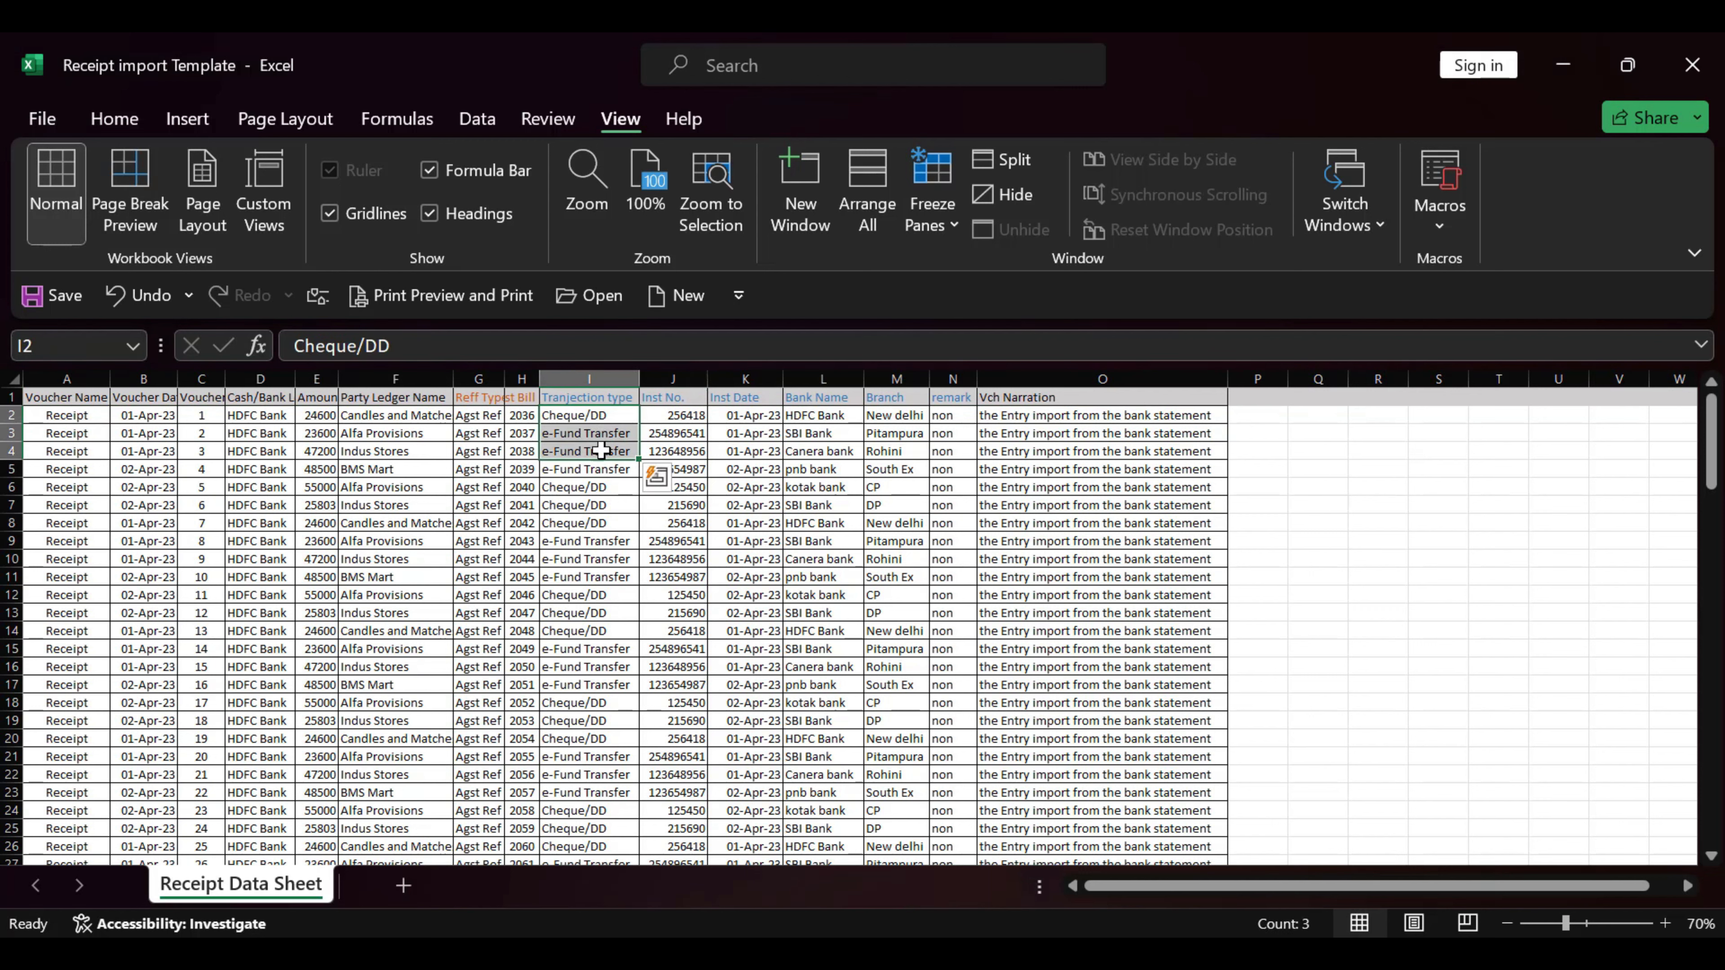
left_click_drag(697, 416, 679, 576)
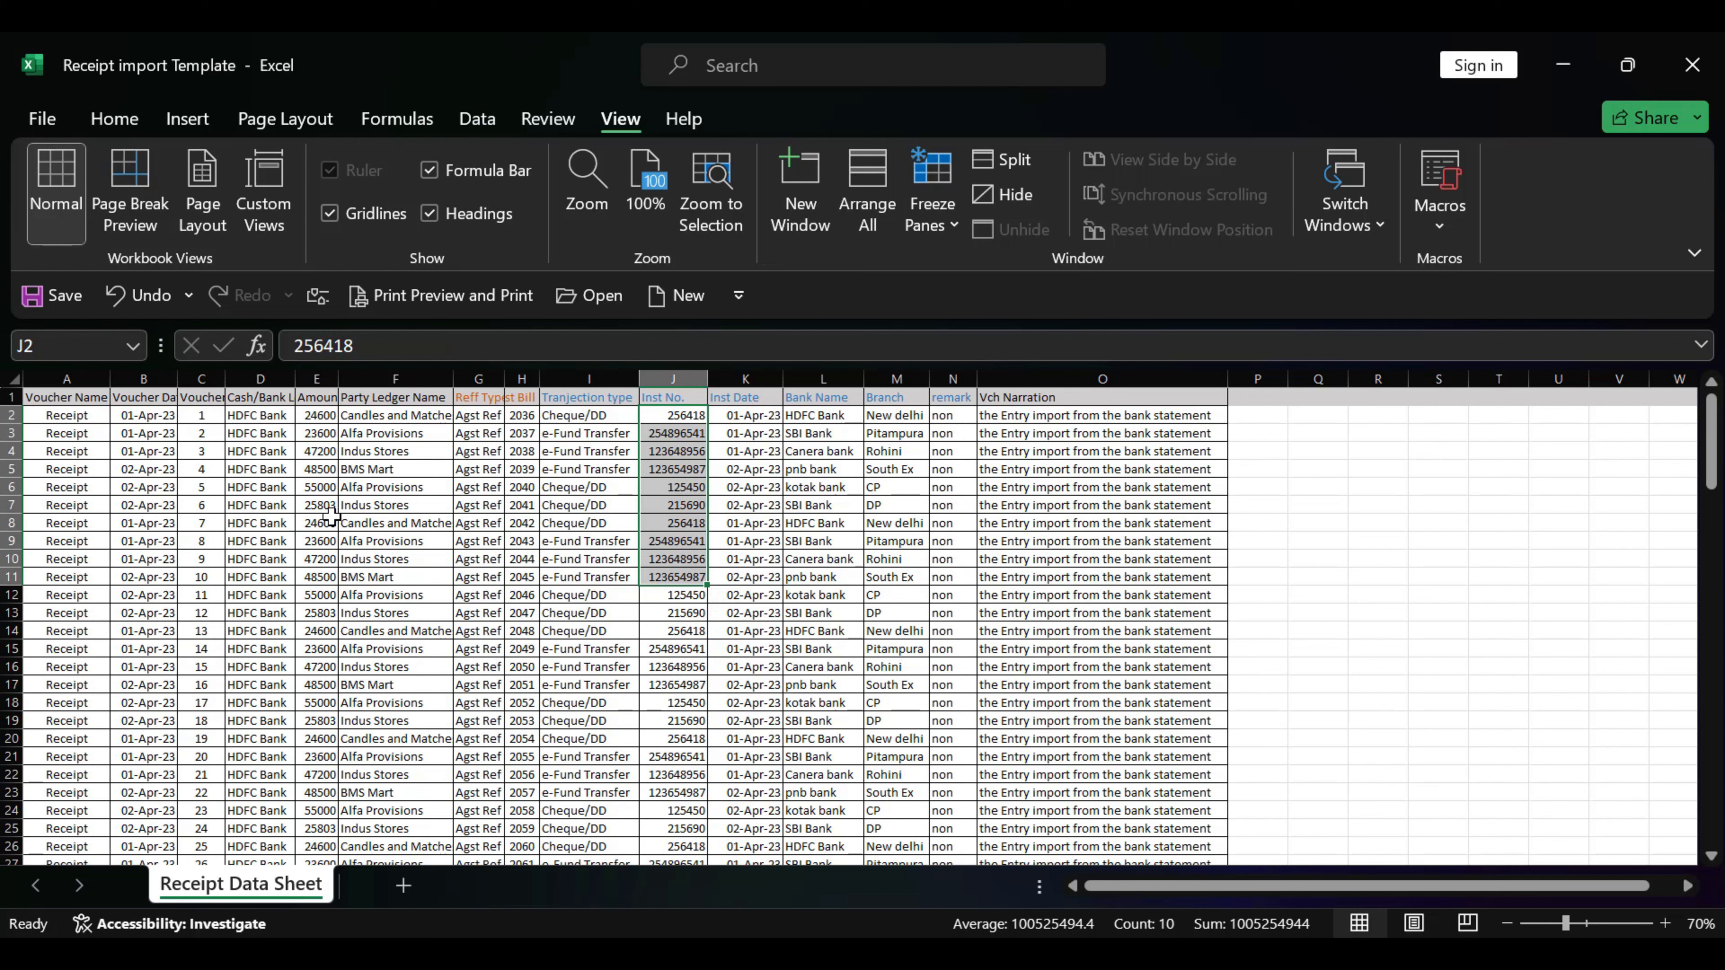
left_click(424, 501)
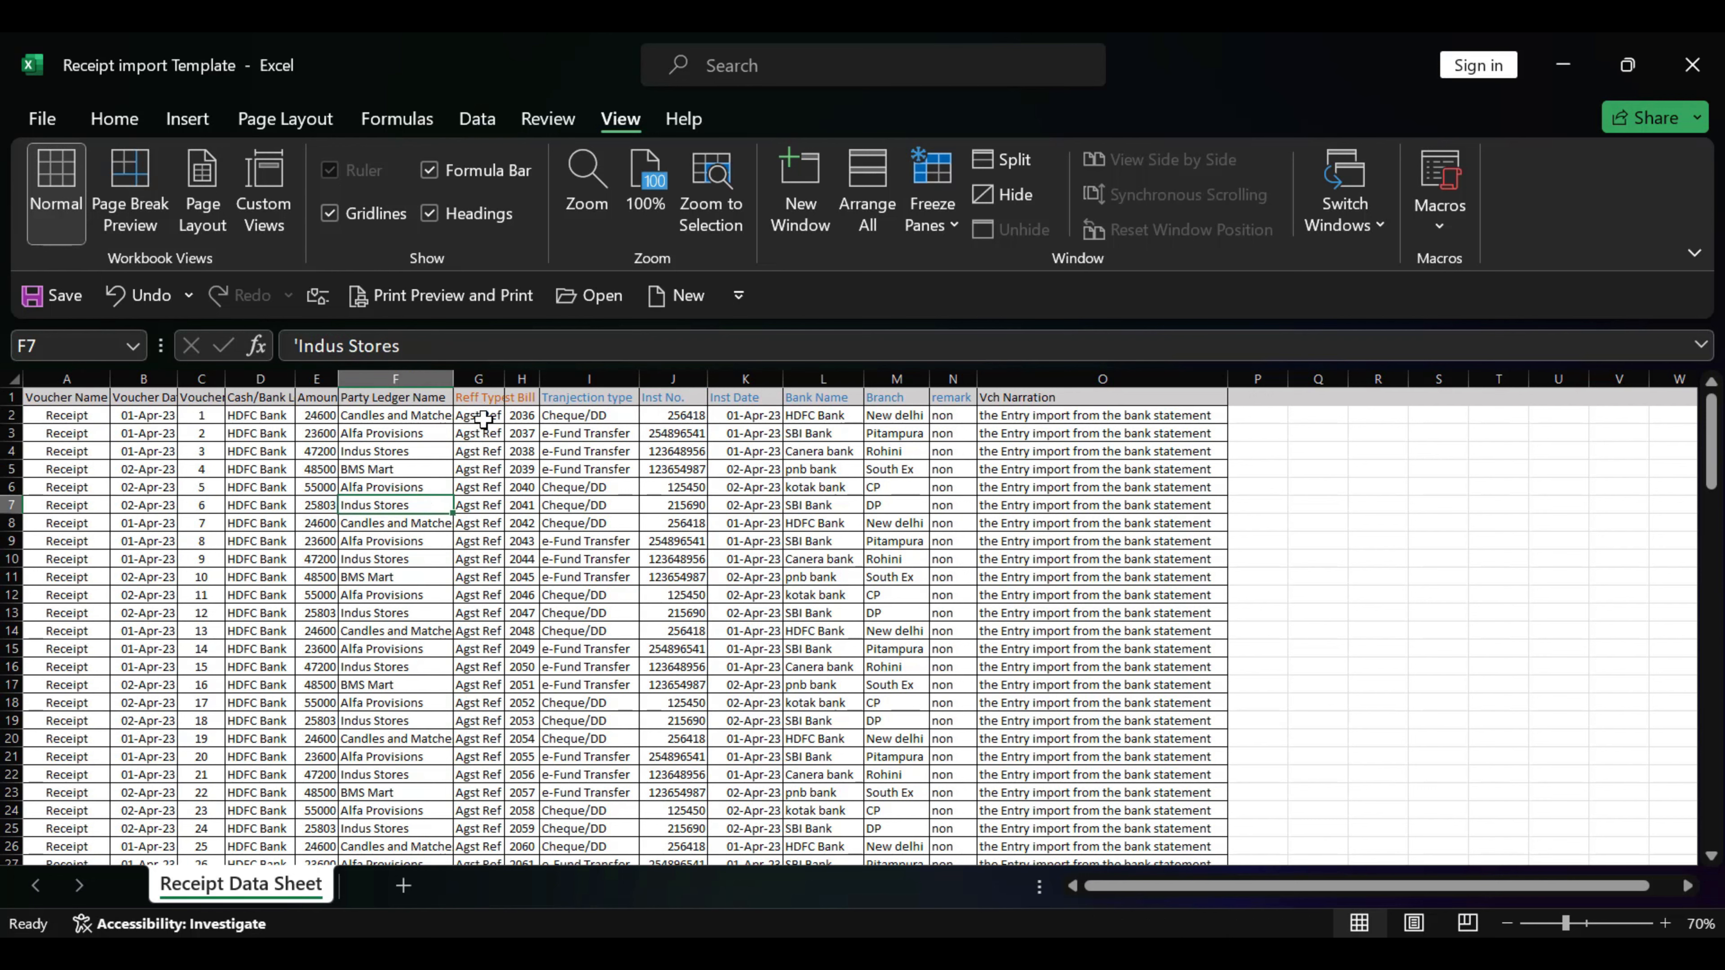
Set the print titles so that row 1 ($1:$1) repeats at the top of every printed page
left_click(291, 121)
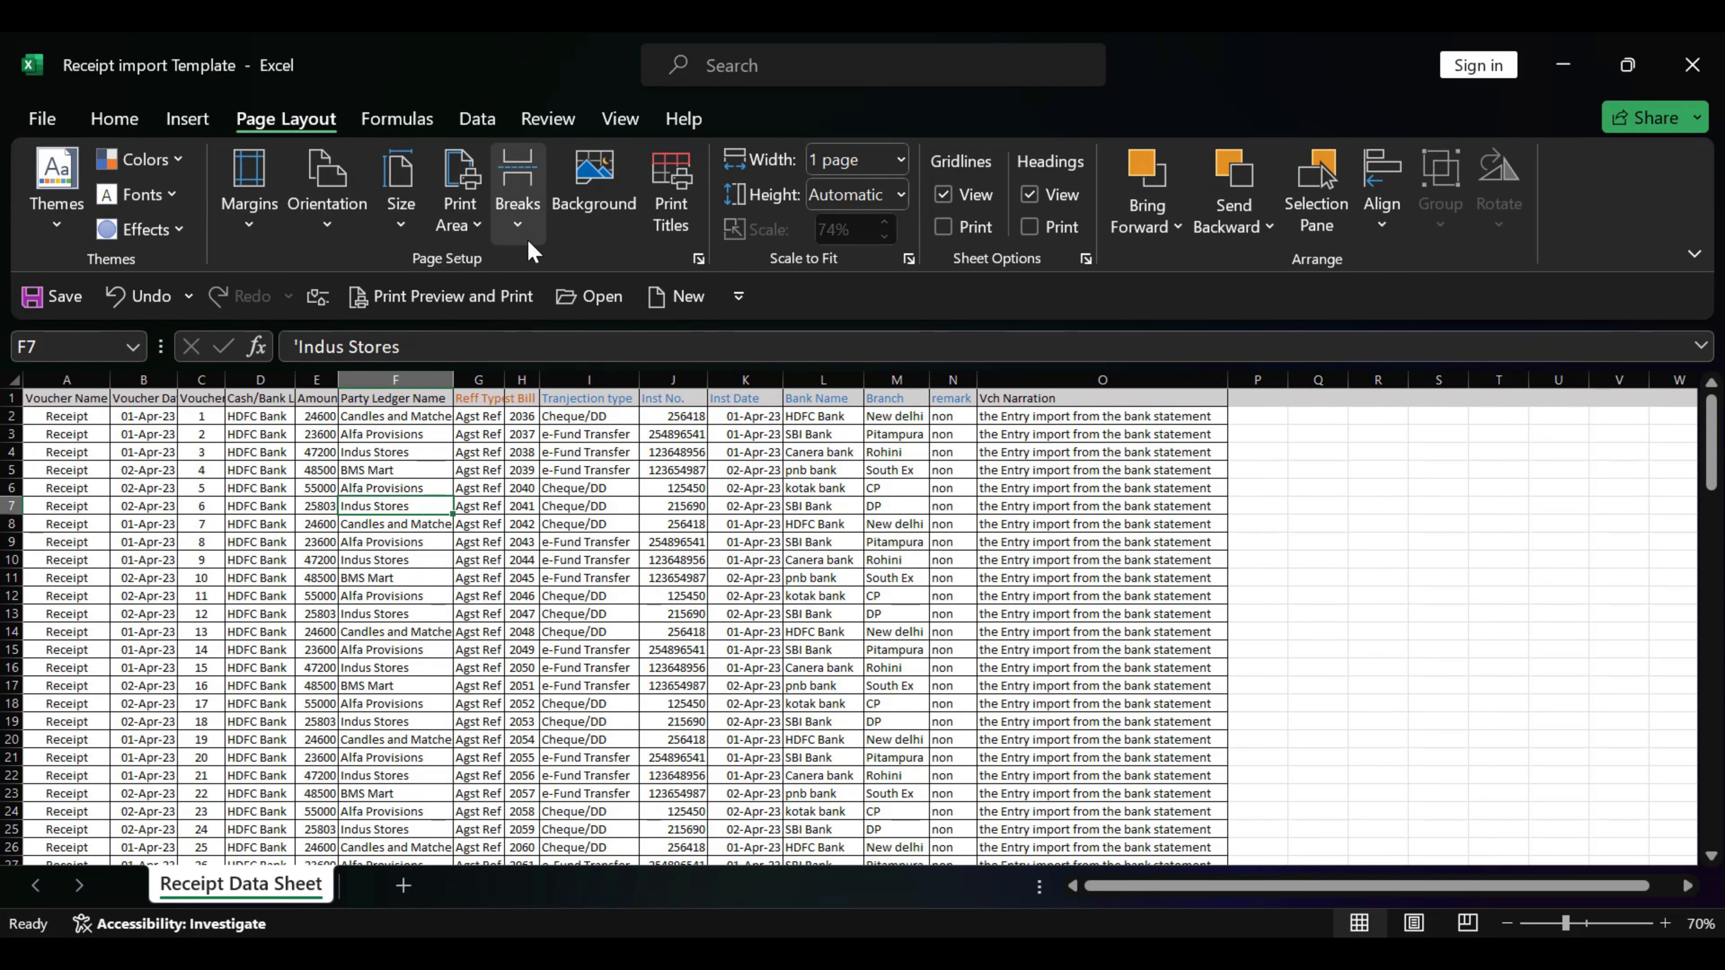
left_click(670, 213)
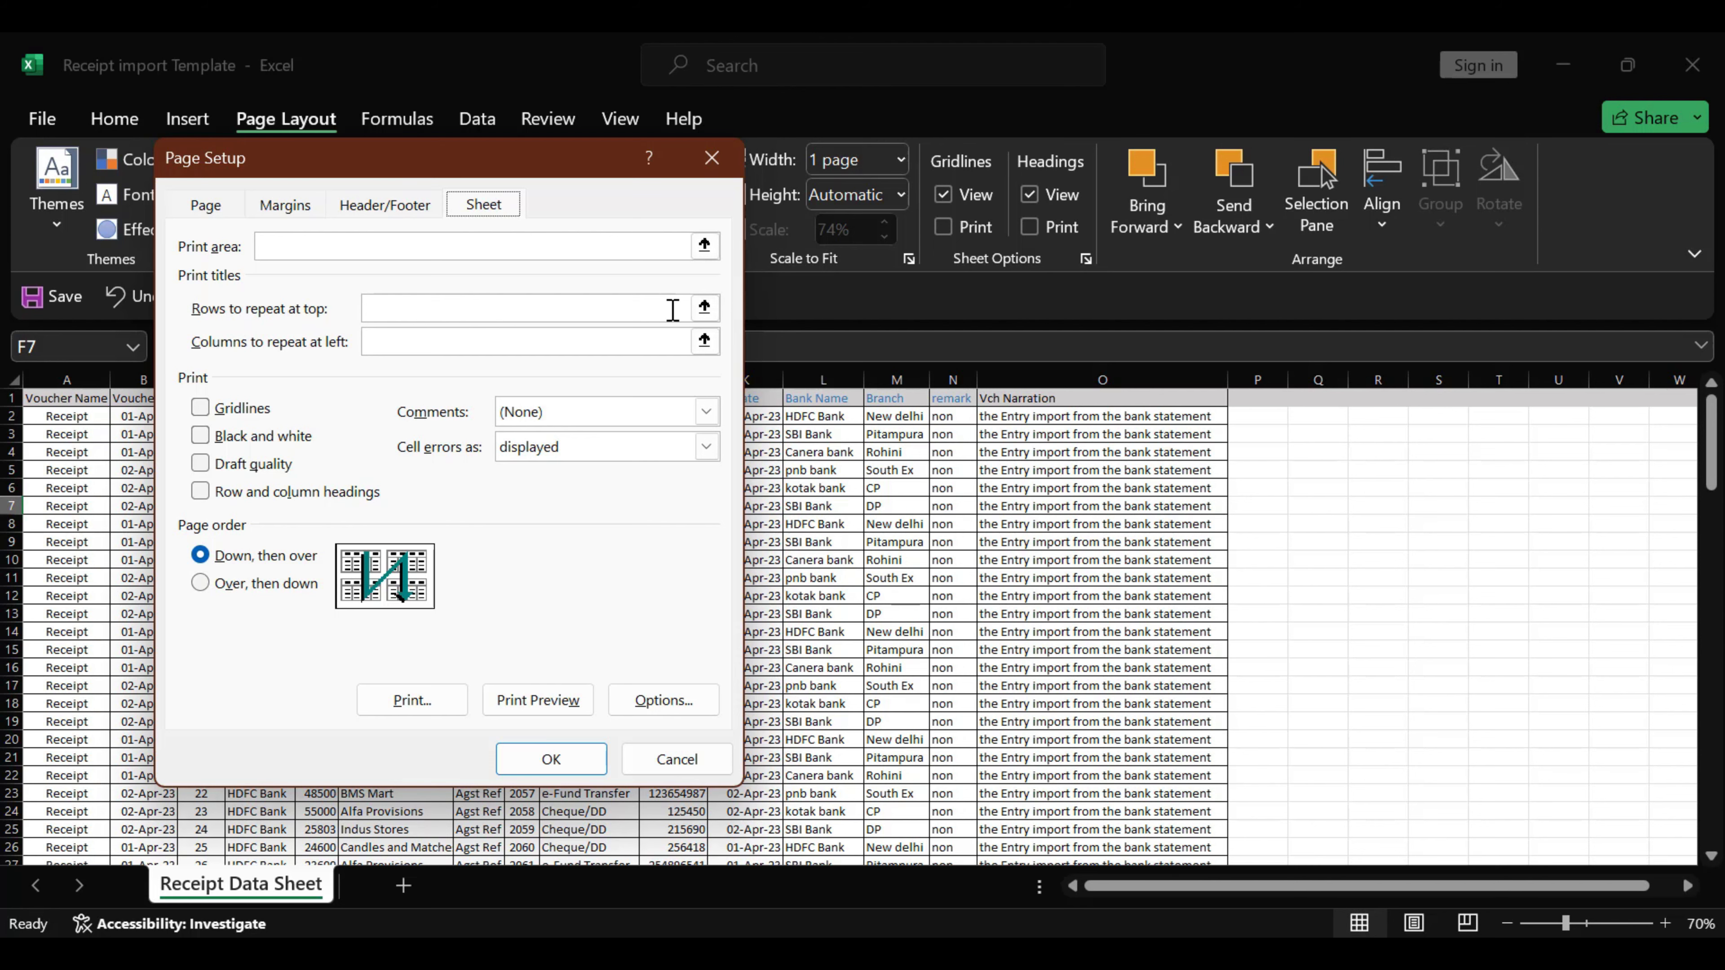
left_click(703, 309)
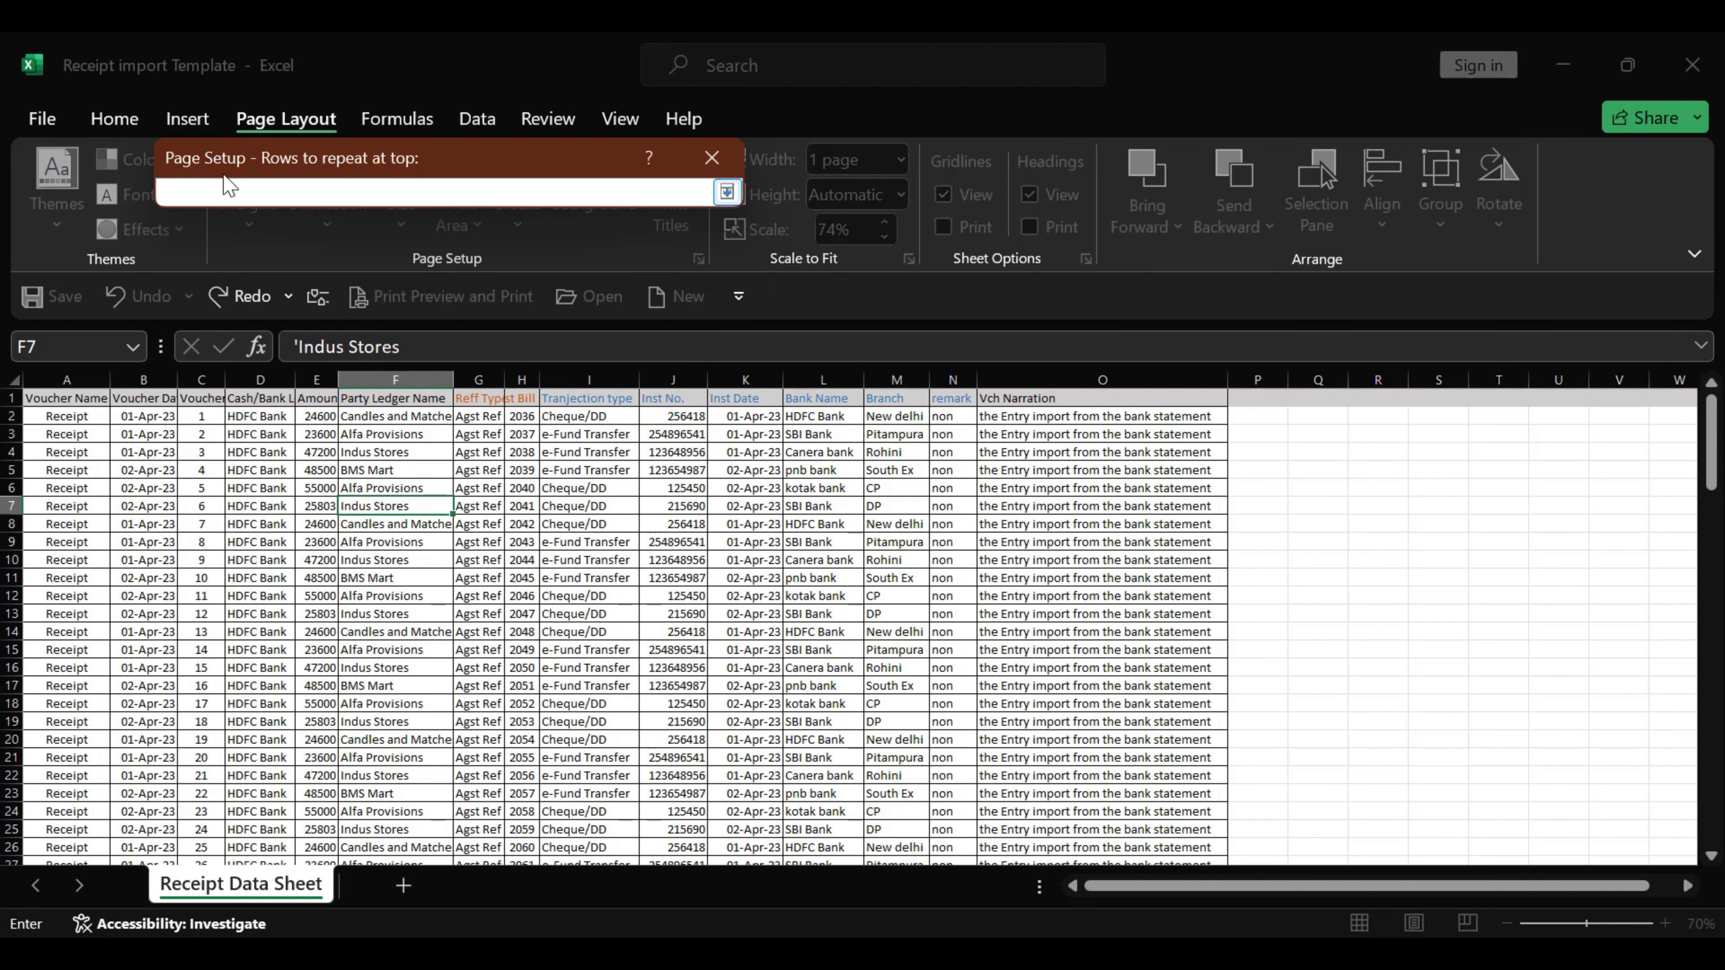
left_click(8, 397)
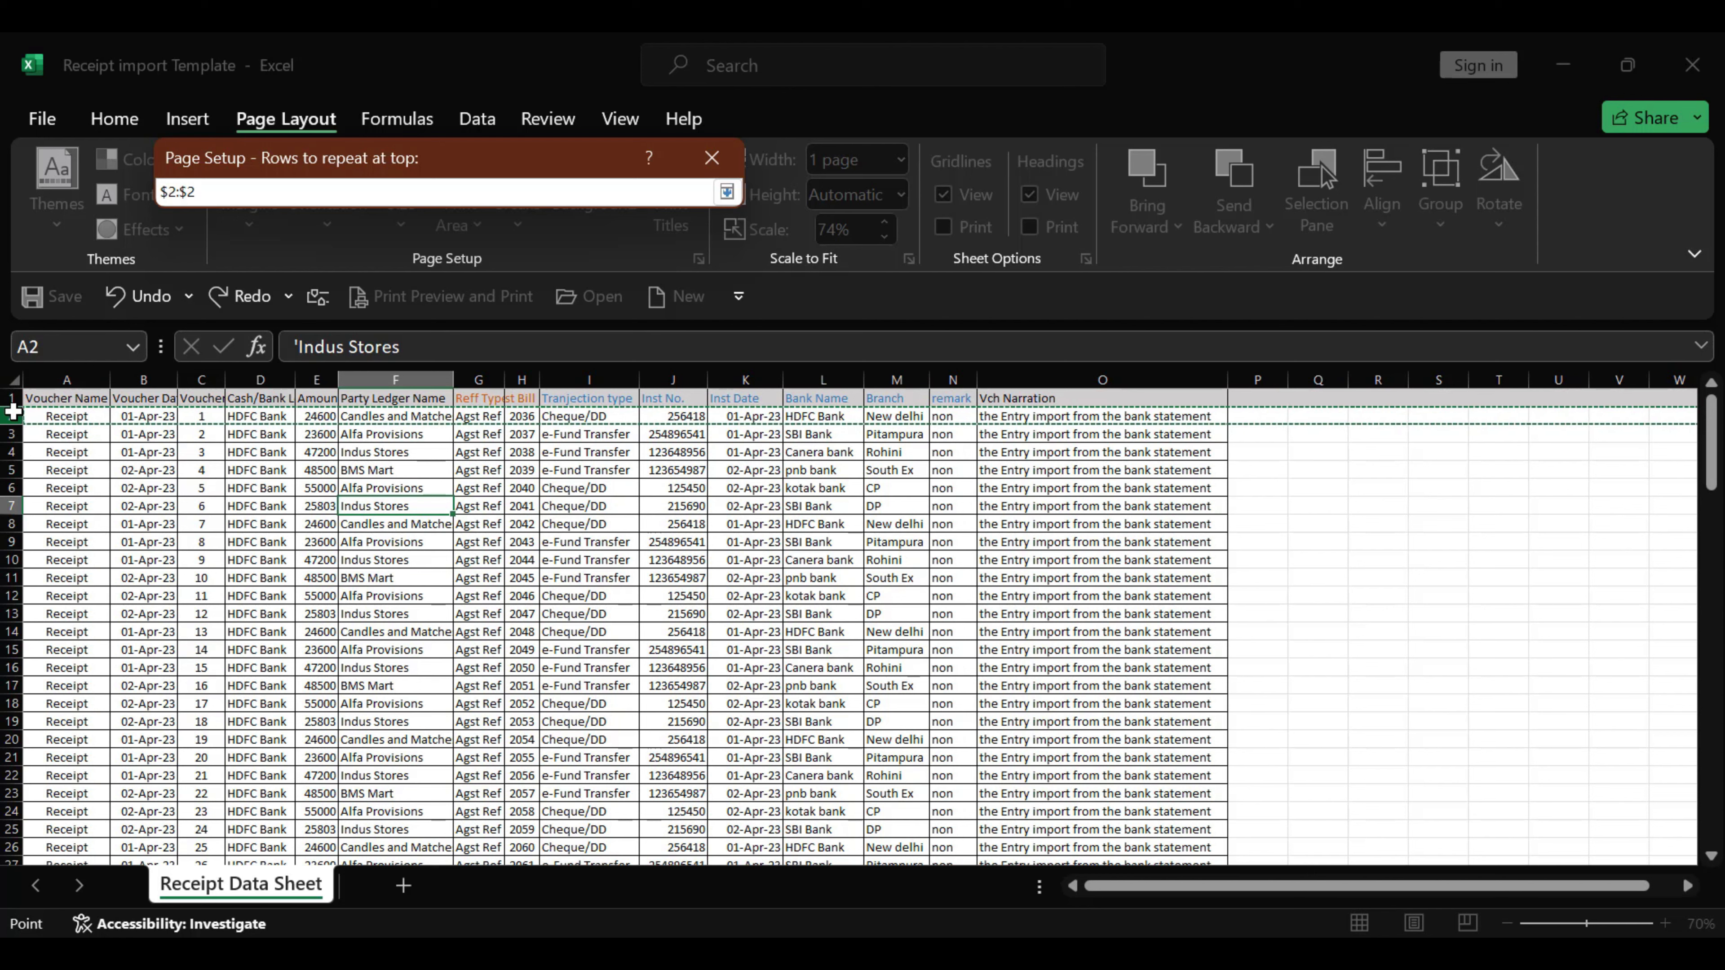
left_click(13, 406)
mouse_move(12, 406)
left_mouse_down()
mouse_move(19, 450)
mouse_move(12, 401)
left_mouse_up()
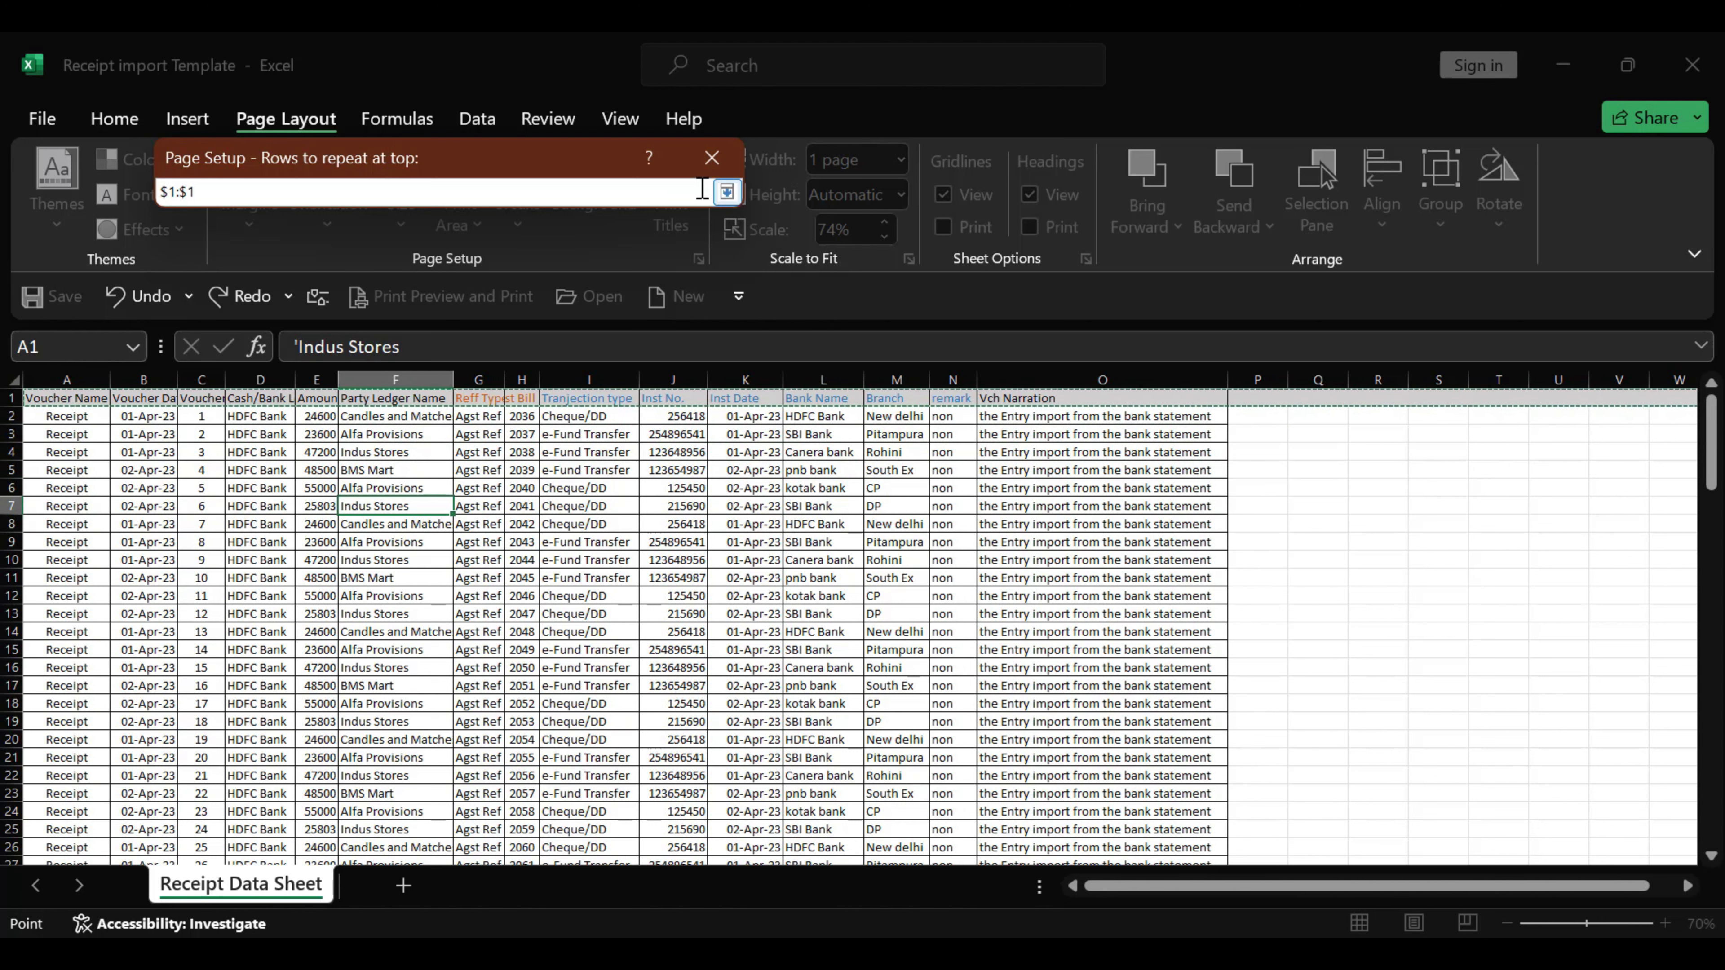
left_click(727, 192)
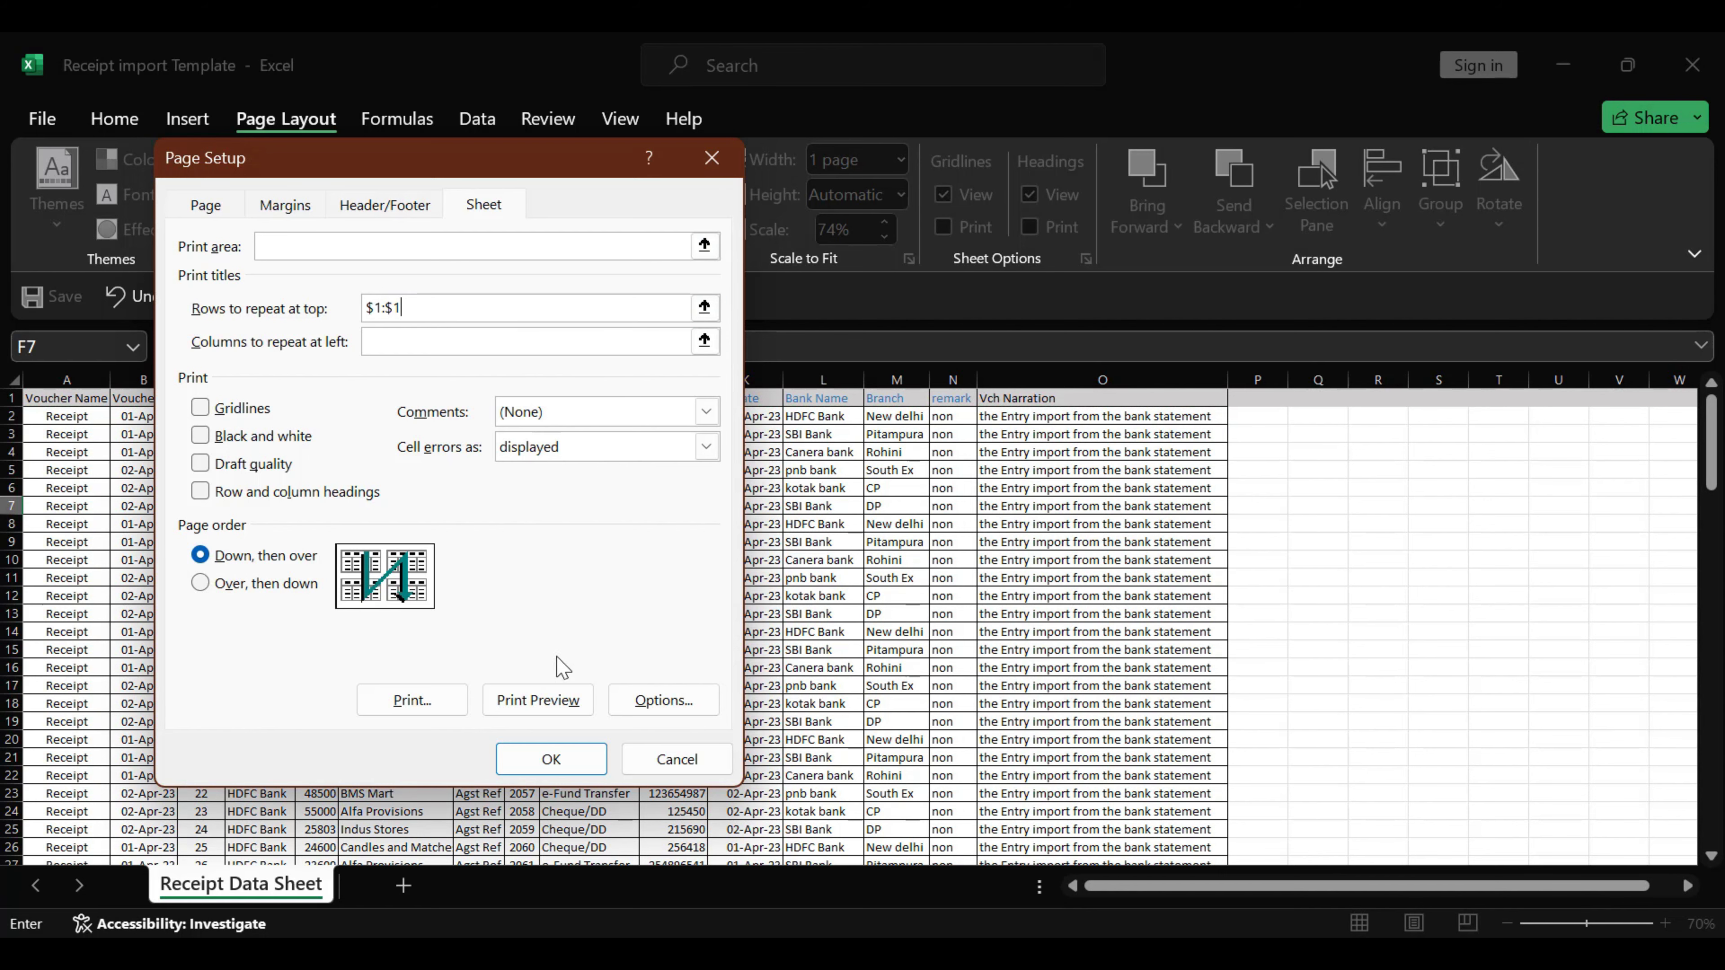
left_click(550, 759)
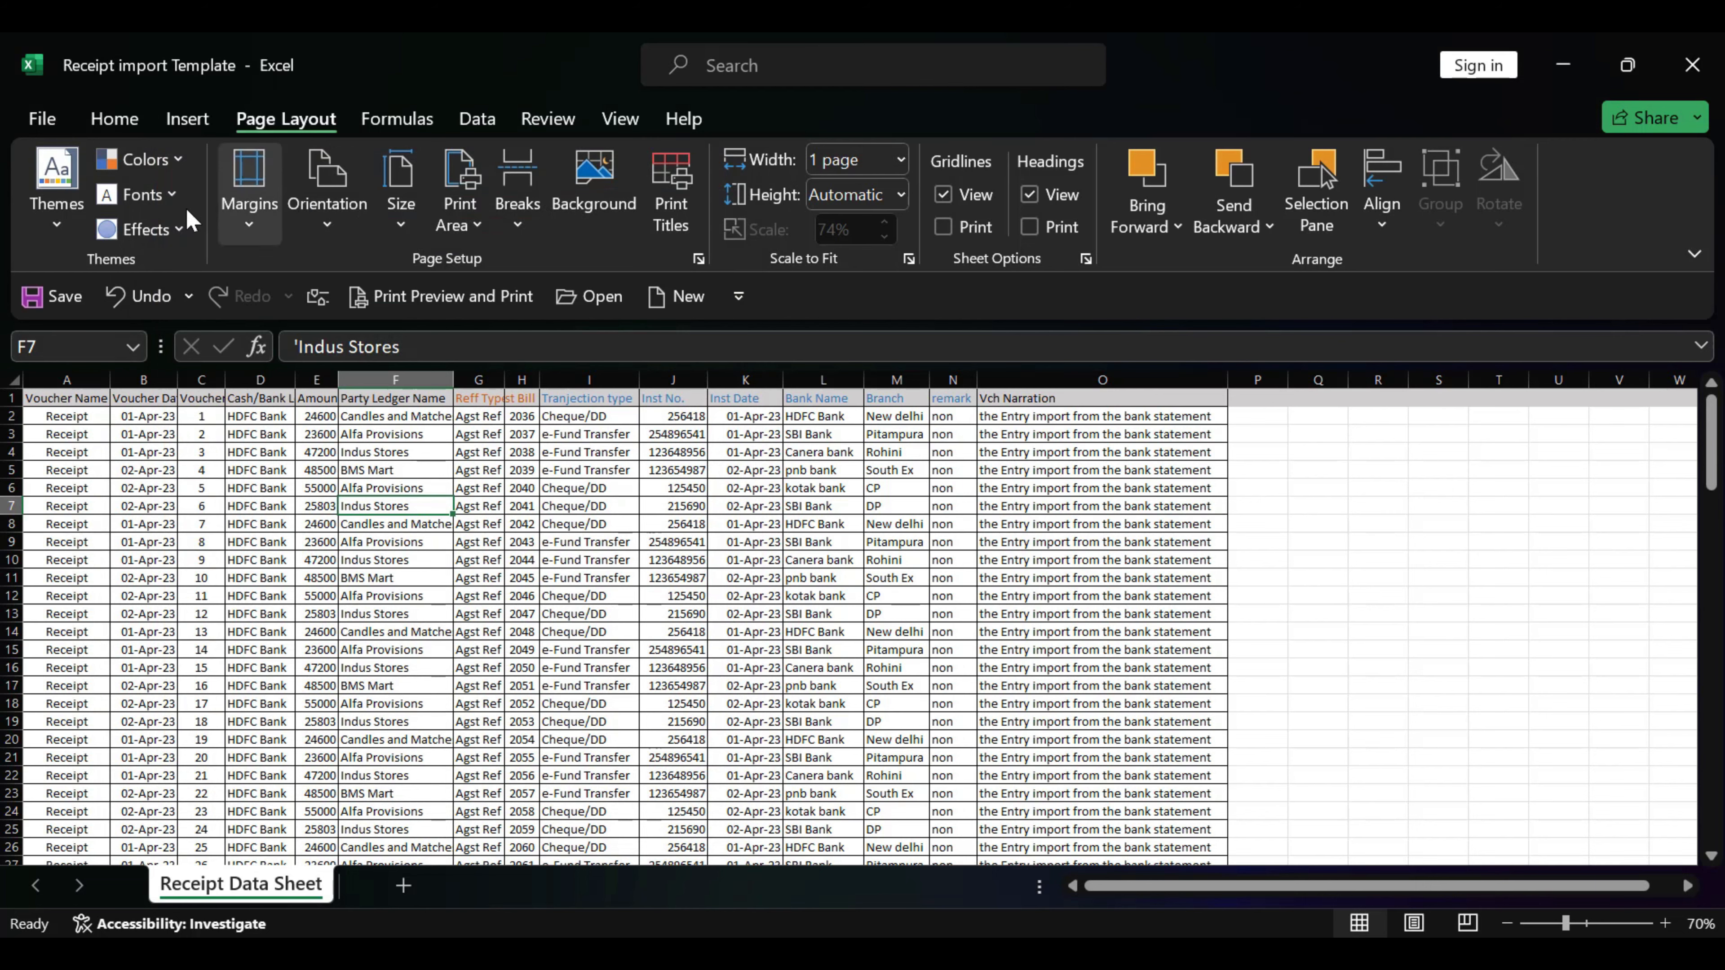
Open the print preview and check the repeated heading row on the following pages
left_click(412, 312)
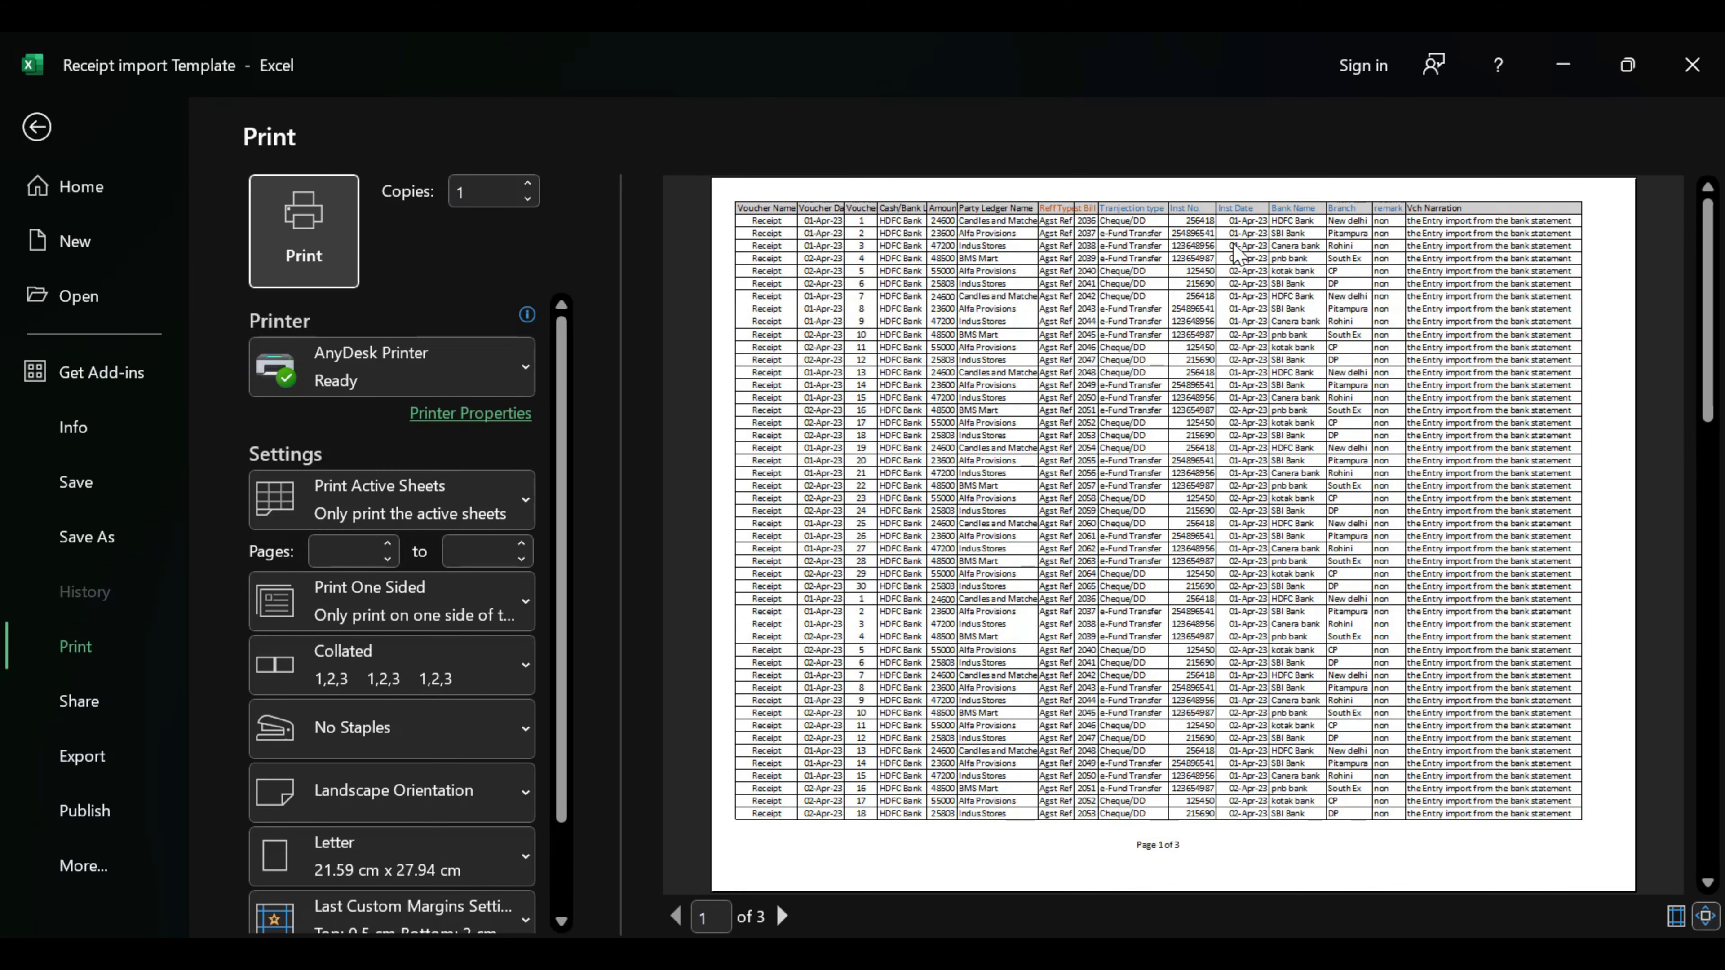
scroll(1135, 483, "down", 2)
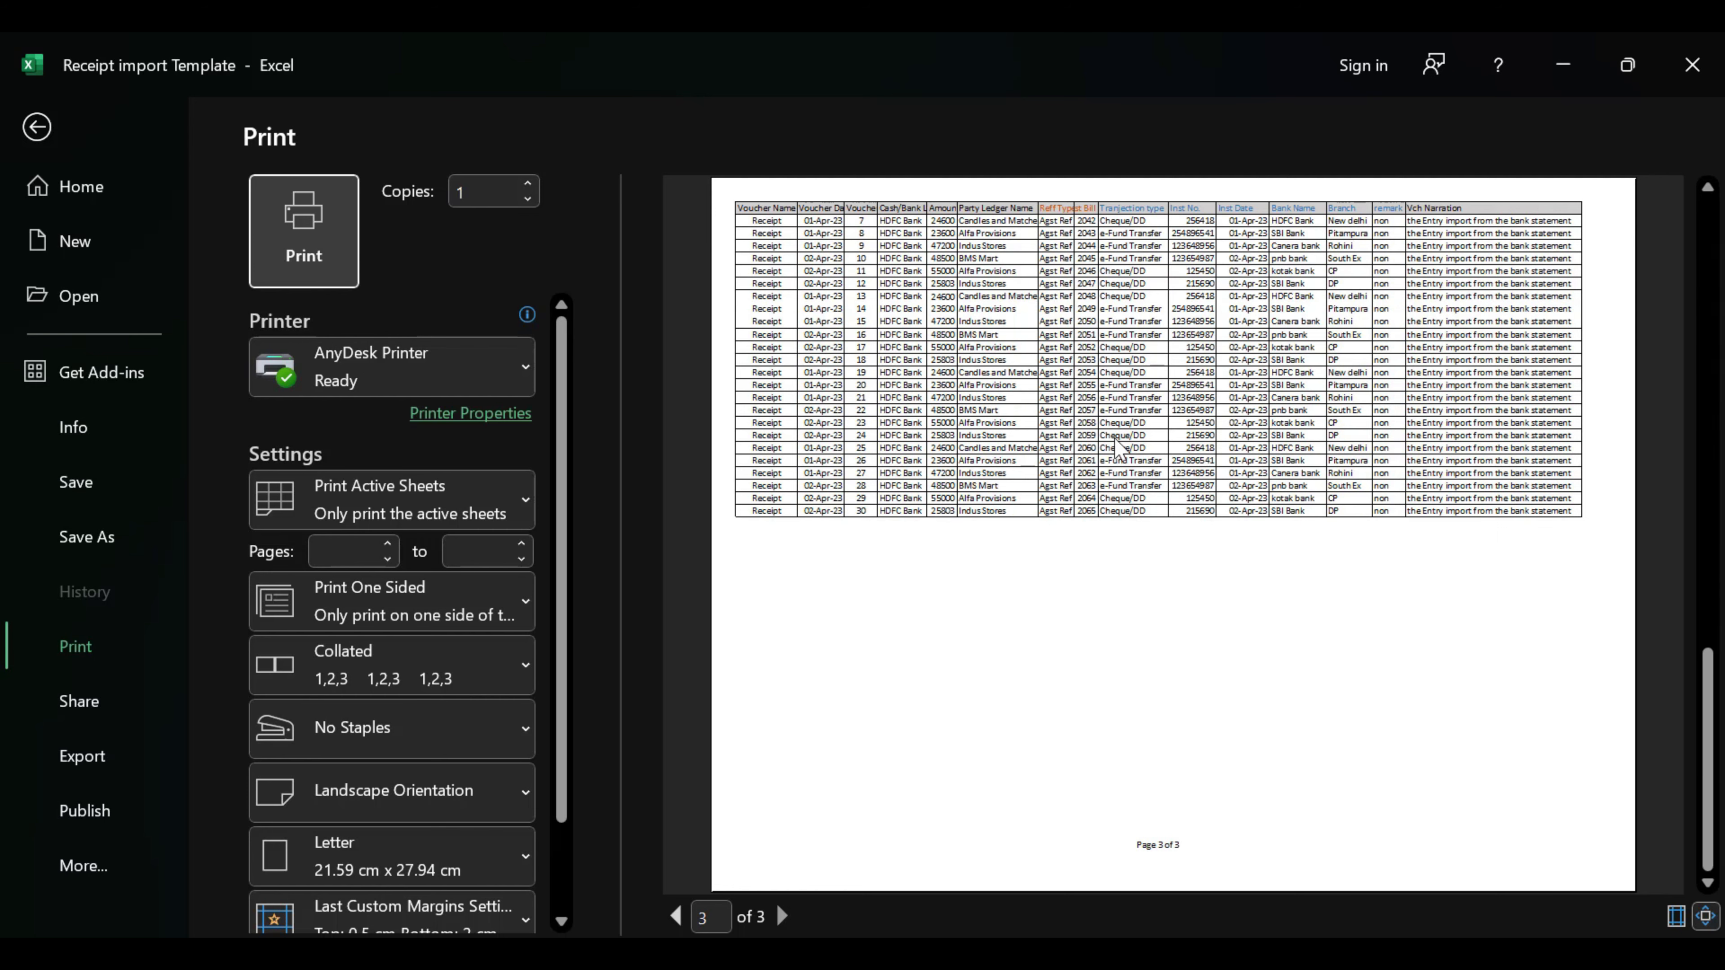
scroll(1122, 452, "up", 1)
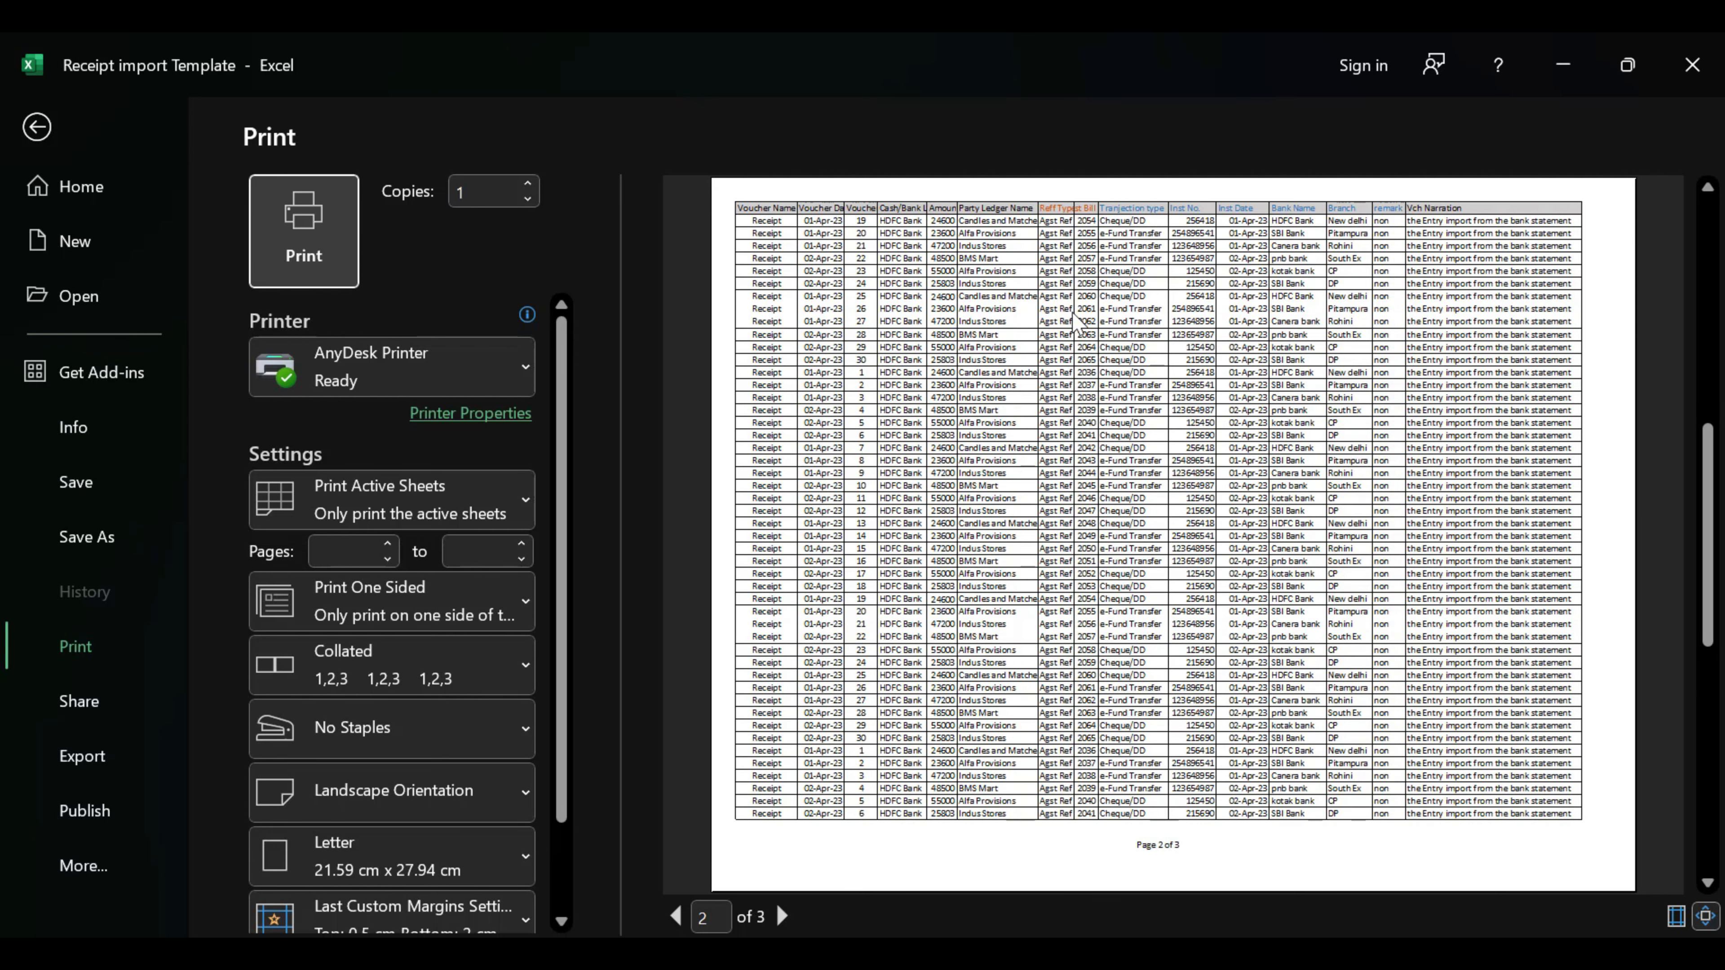
Page through the print preview to check the repeated headings and page-number footers, and return to the sheet
scroll(753, 238, "down", 1)
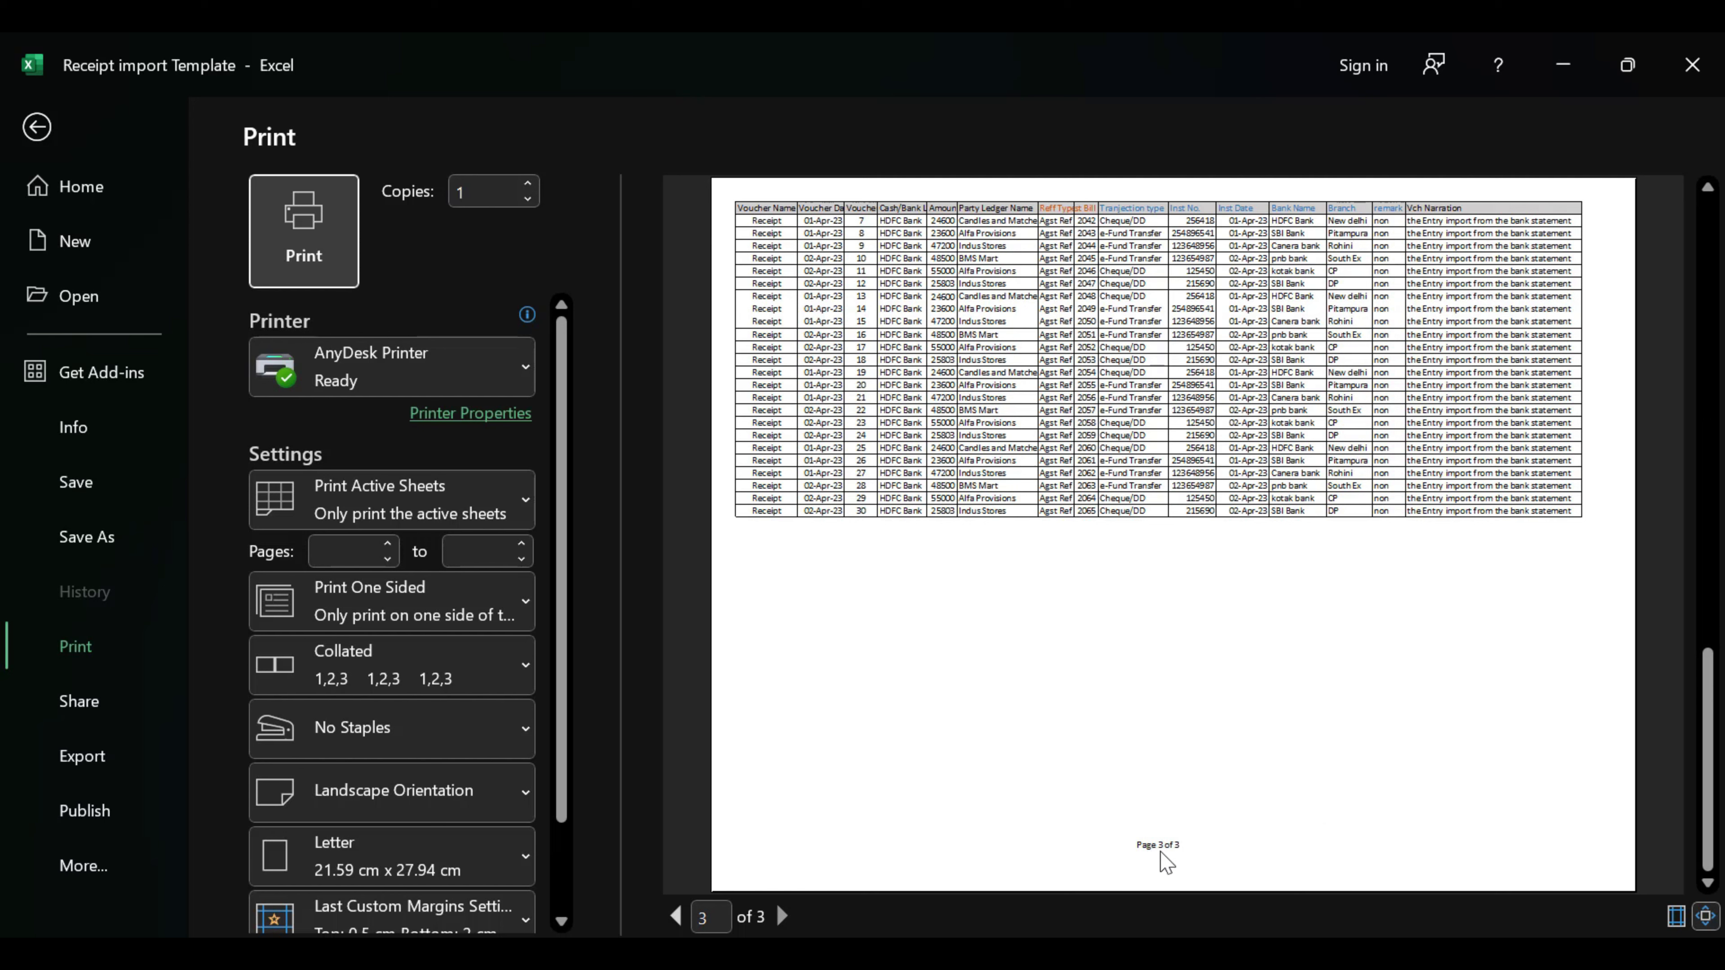
scroll(1177, 847, "up", 2)
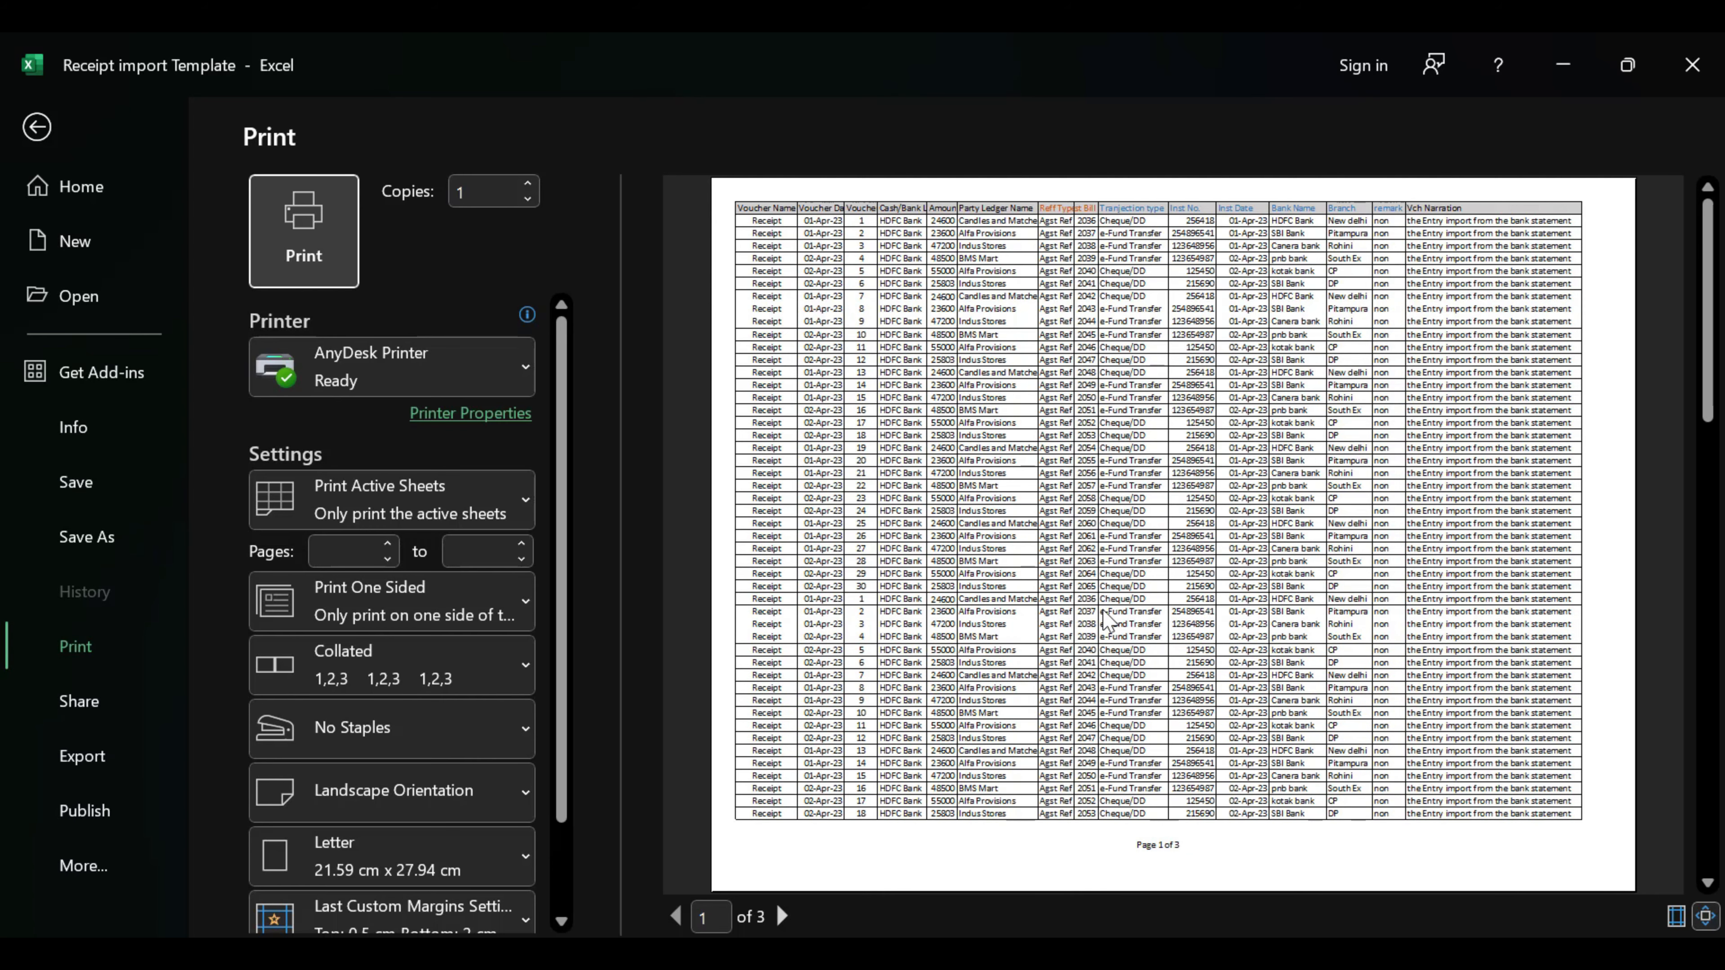
scroll(1105, 620, "down", 1)
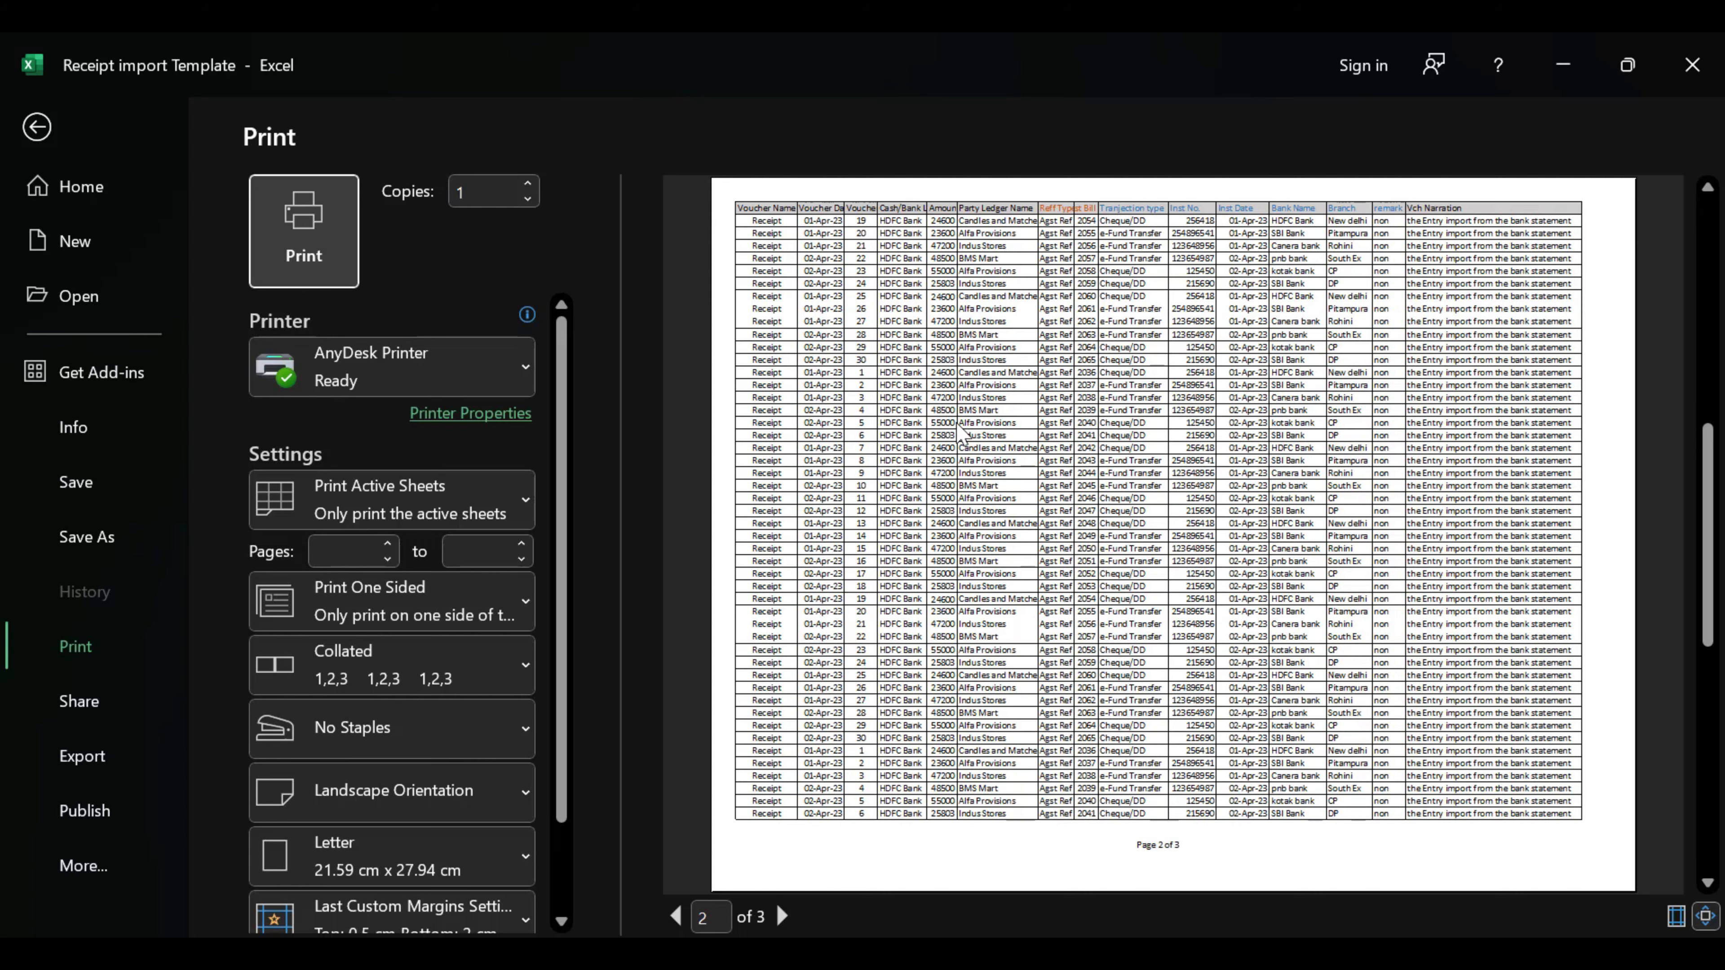
key("Escape")
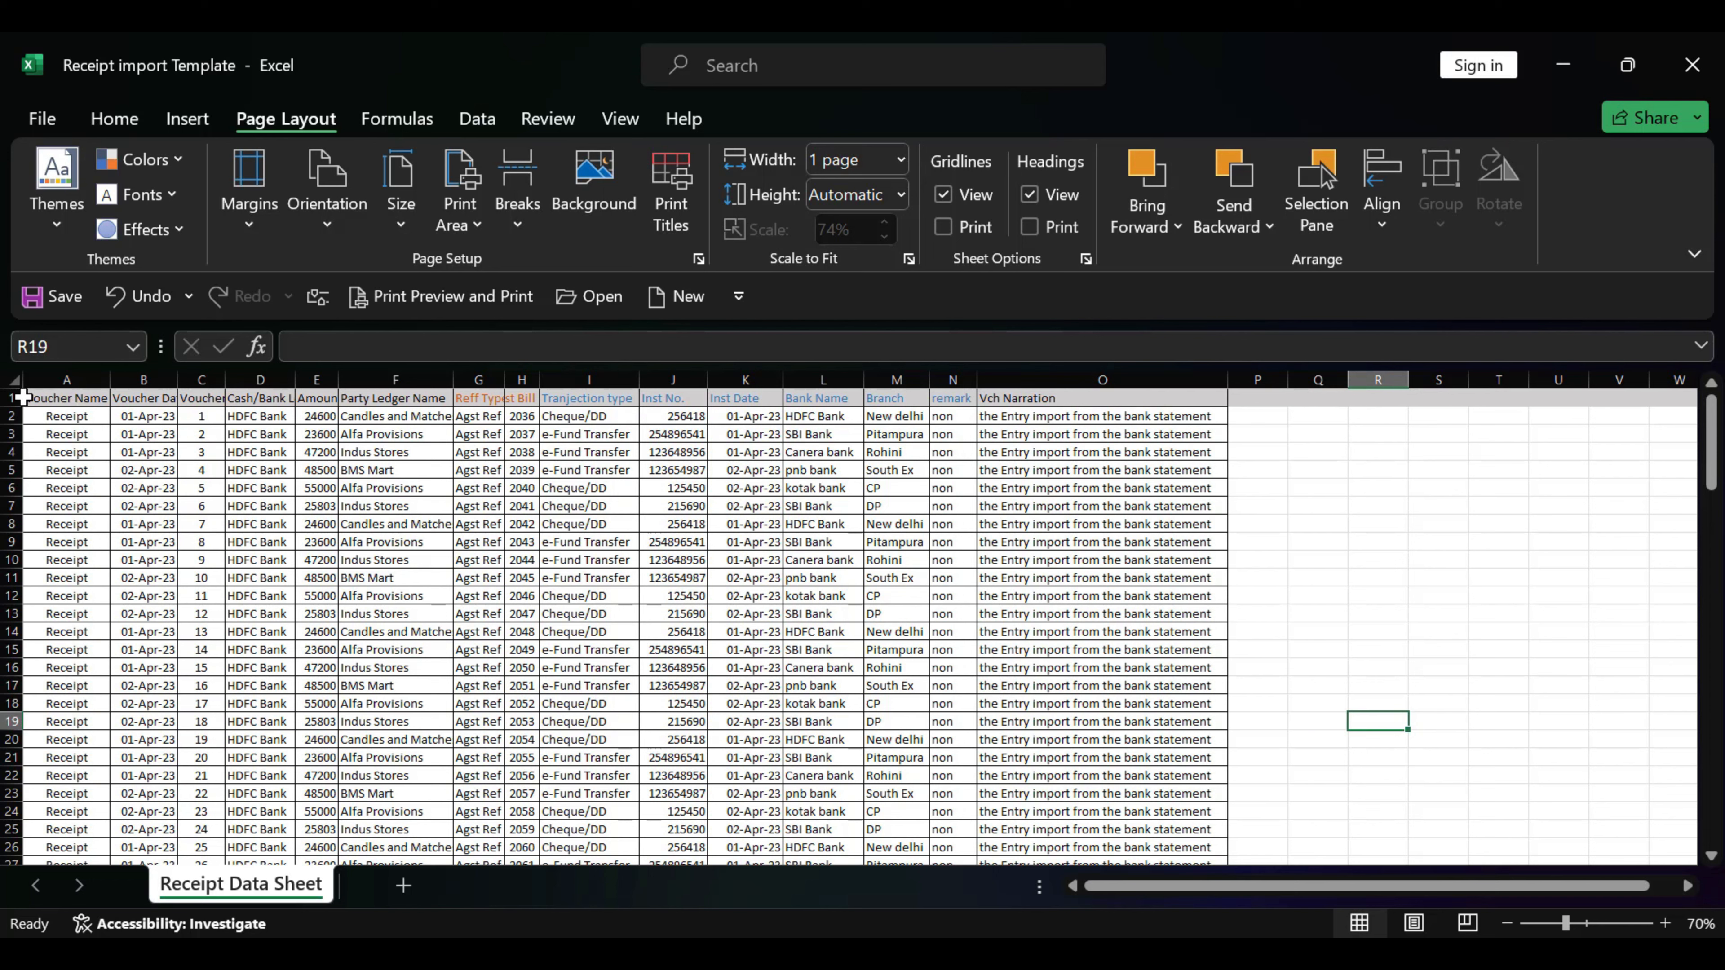
Set the print area to $A$1:$O$25 and check the limited range in the print preview
left_click_drag(34, 395, 1128, 821)
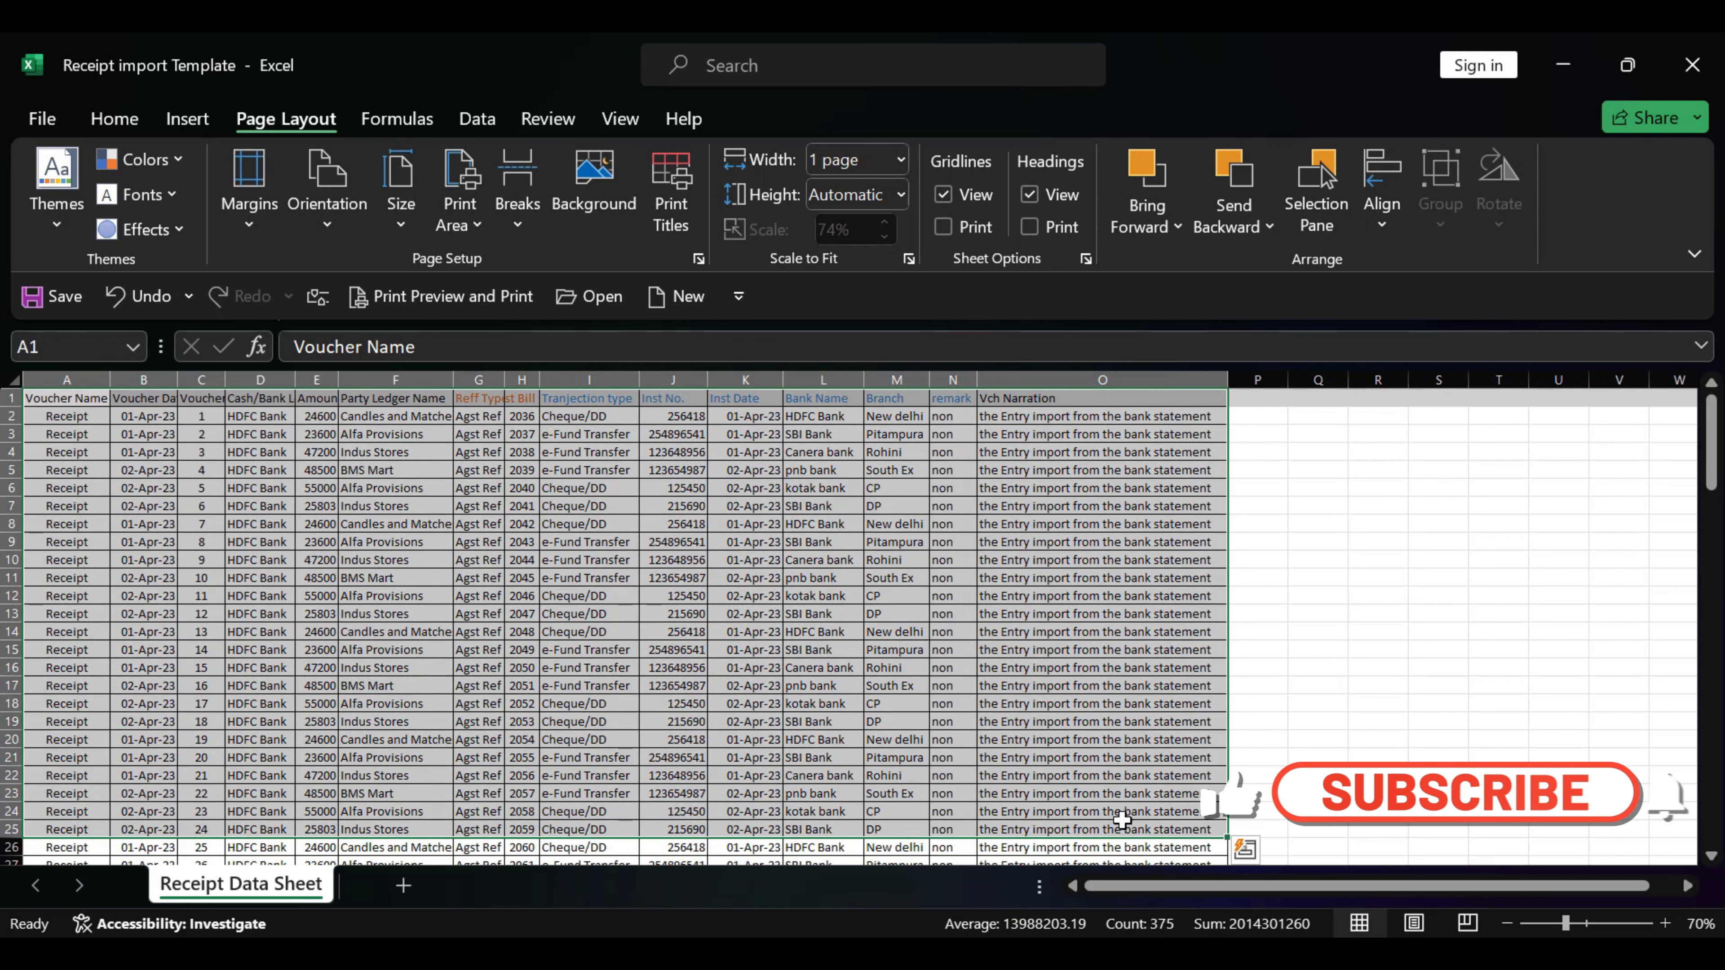
left_click(1257, 611)
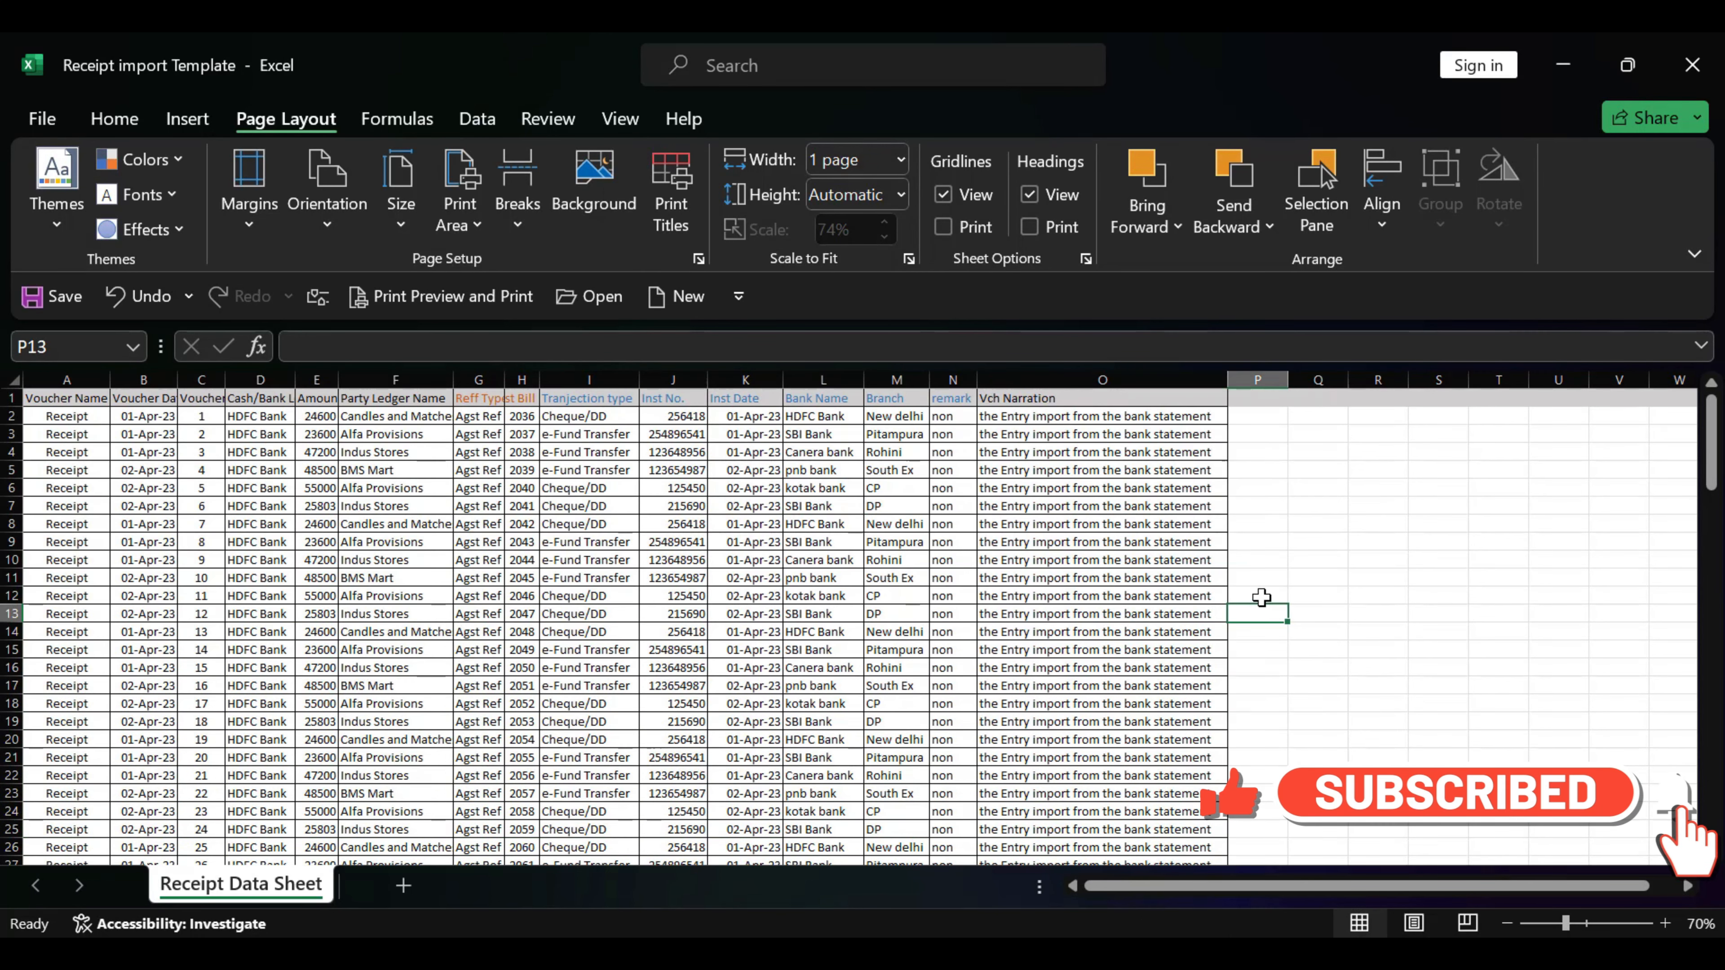
left_click(671, 231)
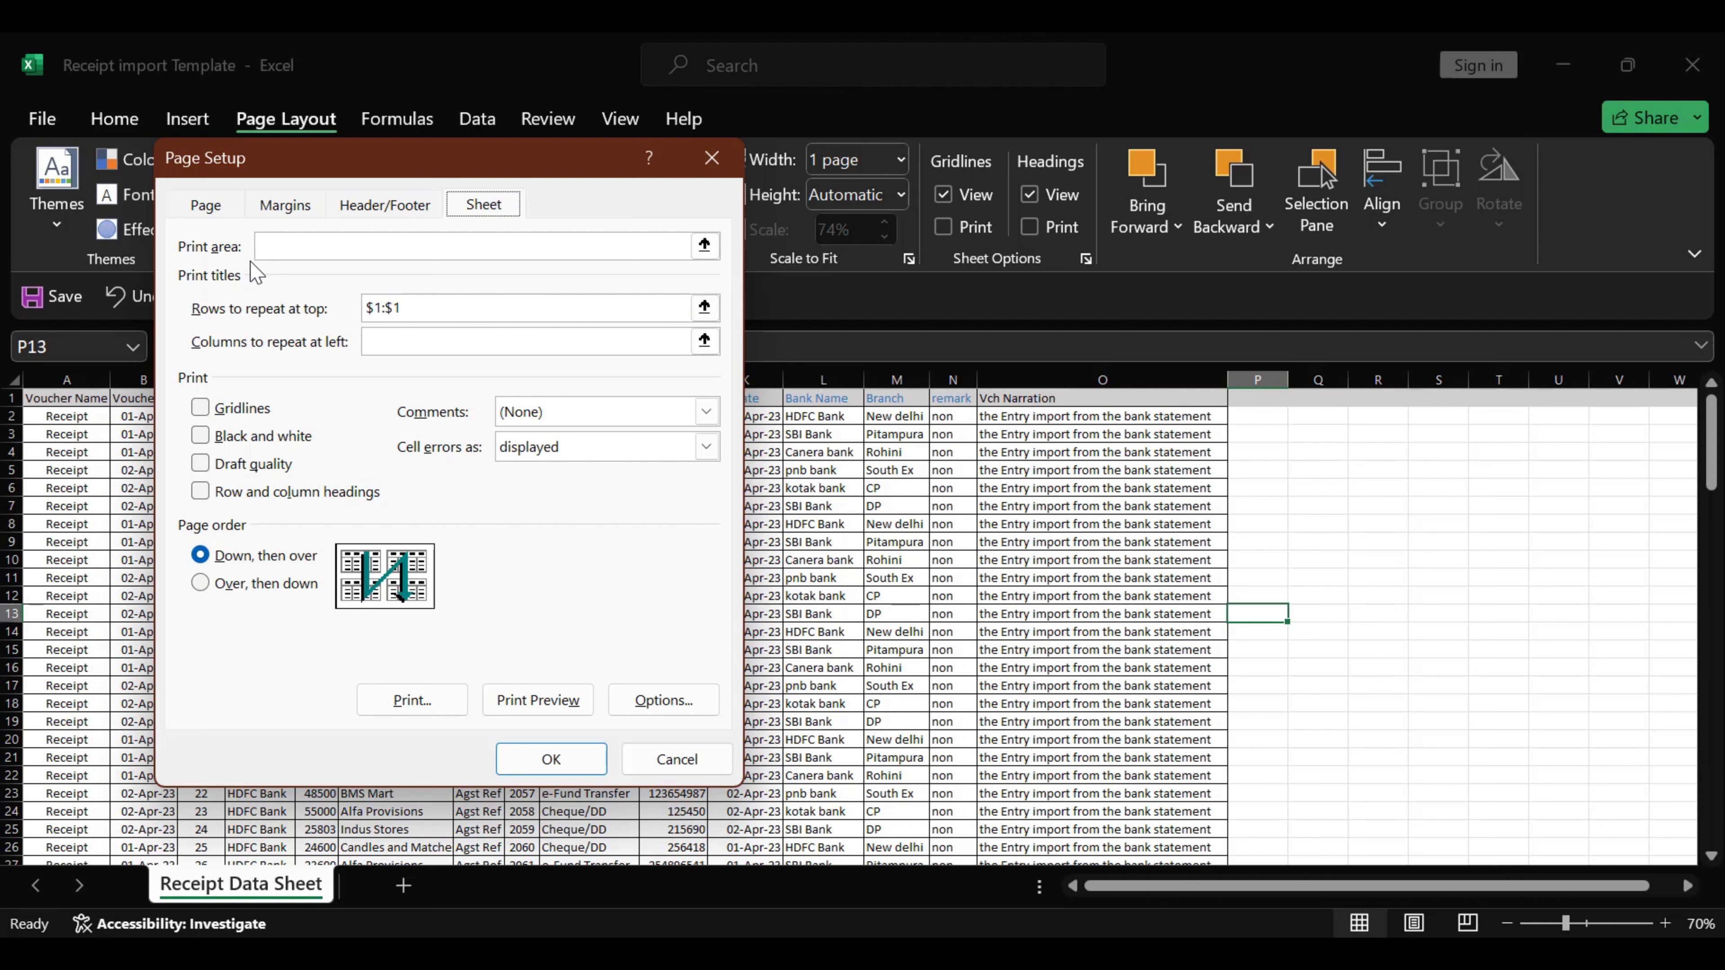
left_click(376, 258)
left_click(705, 247)
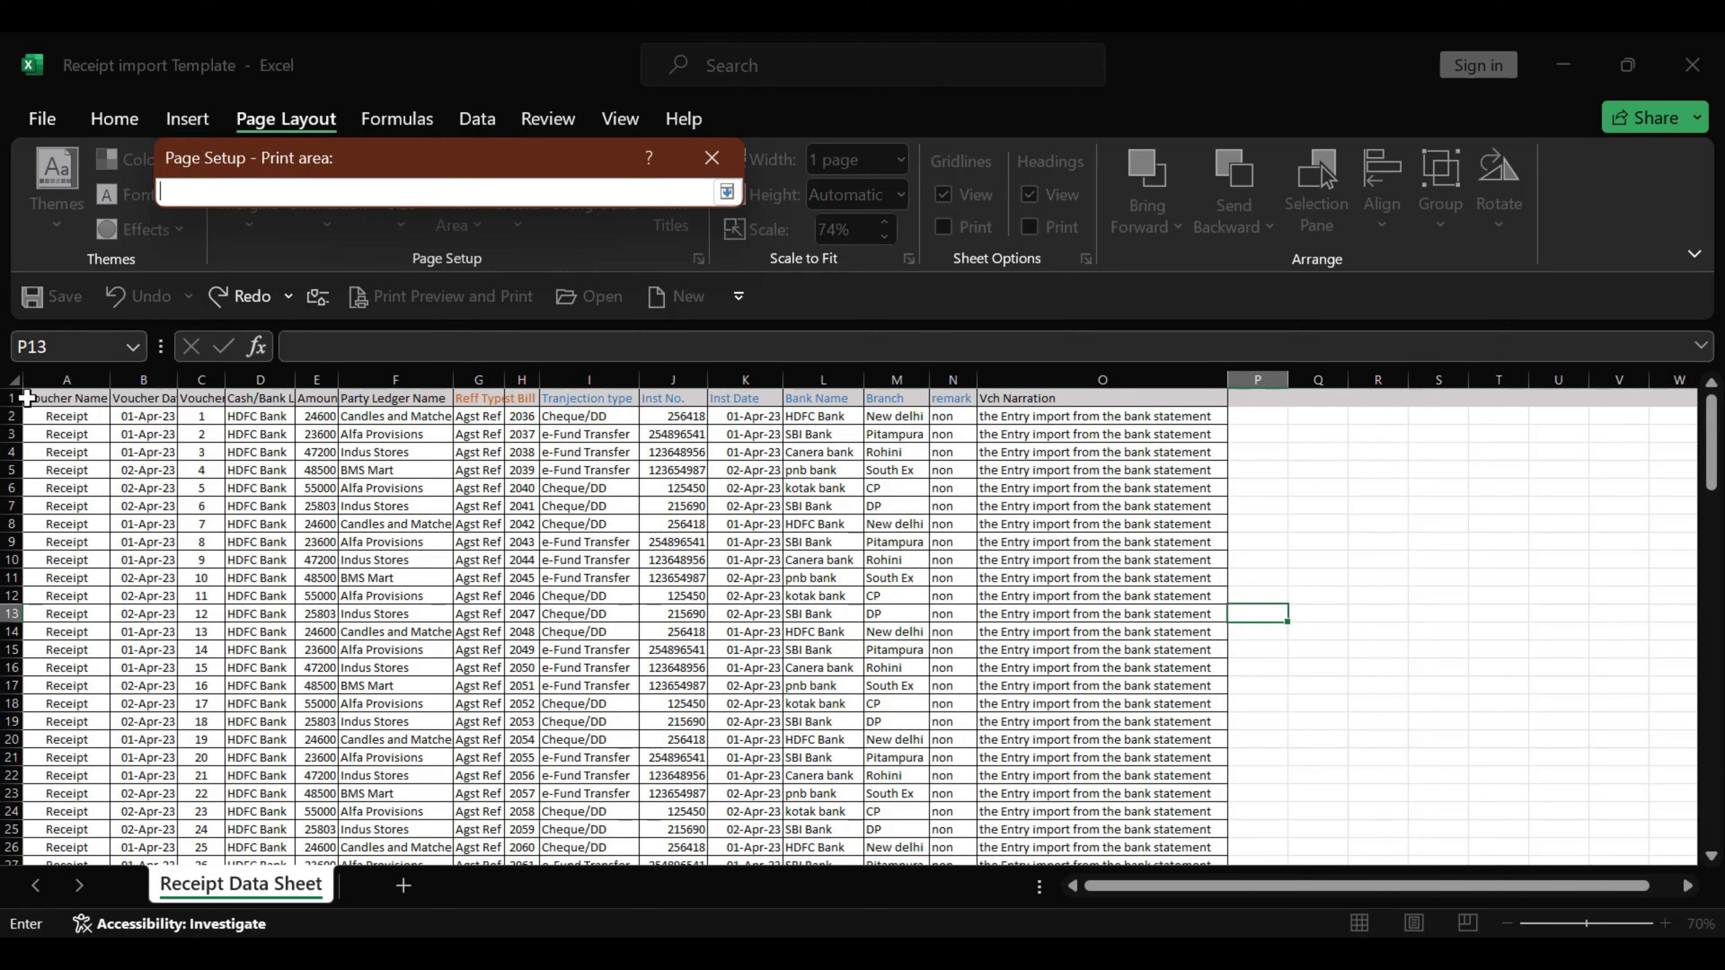
left_click_drag(29, 396, 1097, 828)
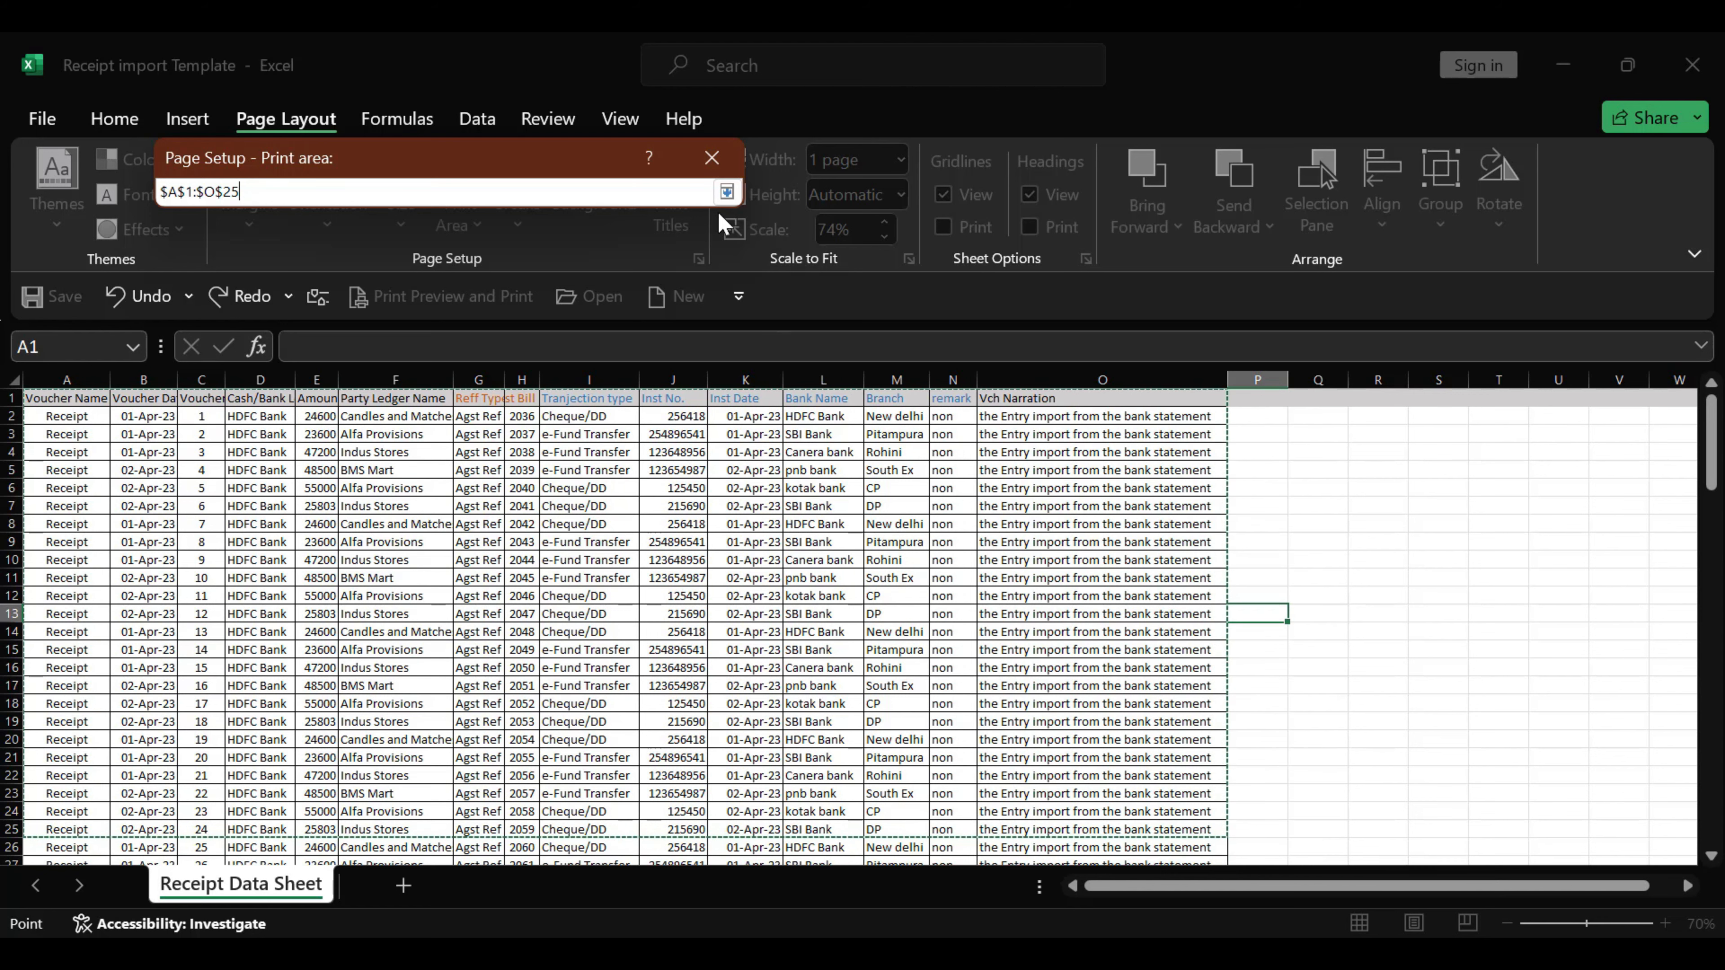
left_click(727, 192)
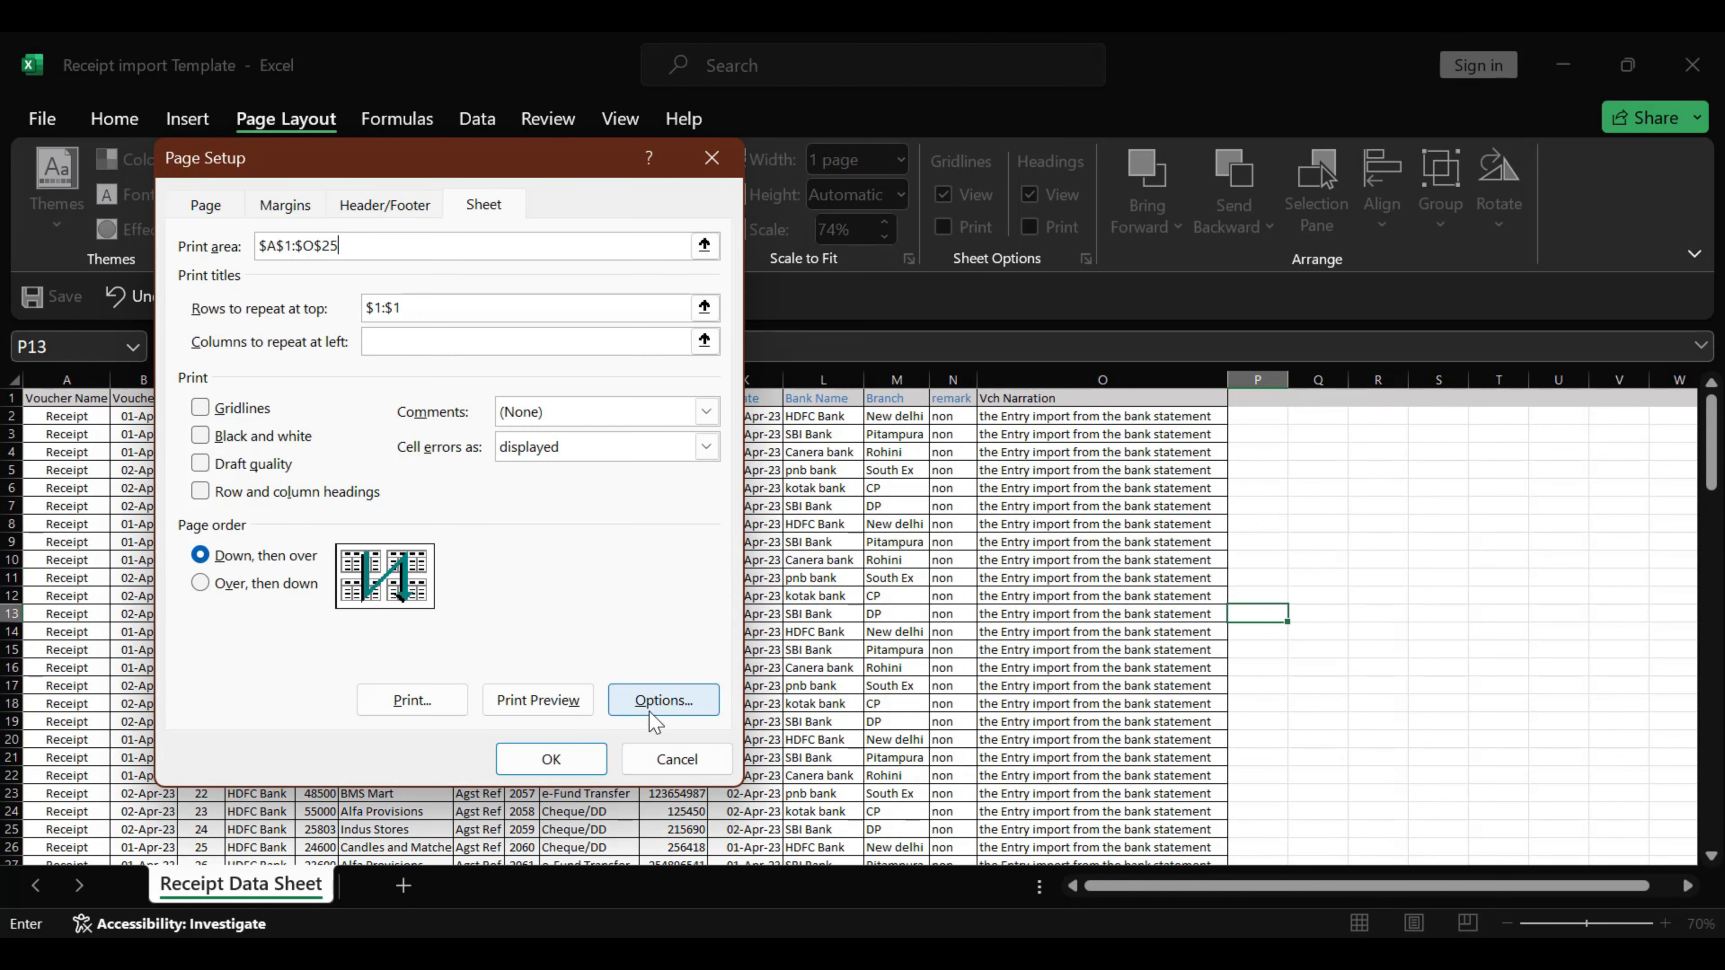
left_click(551, 759)
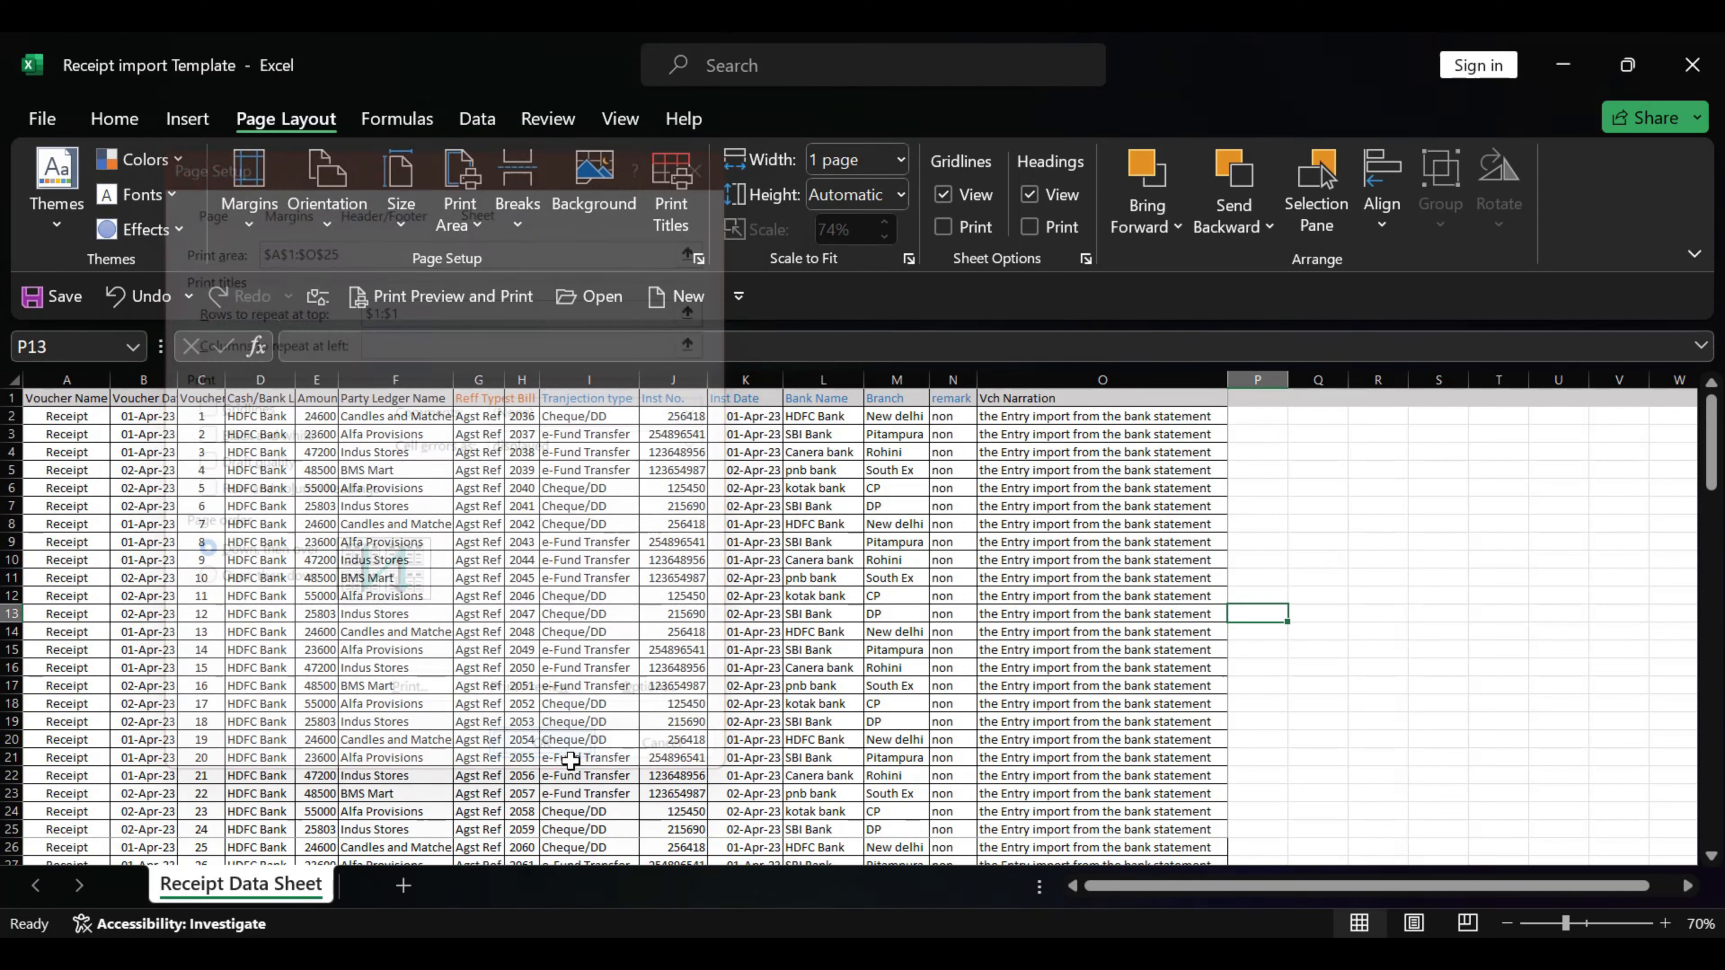
left_click(402, 302)
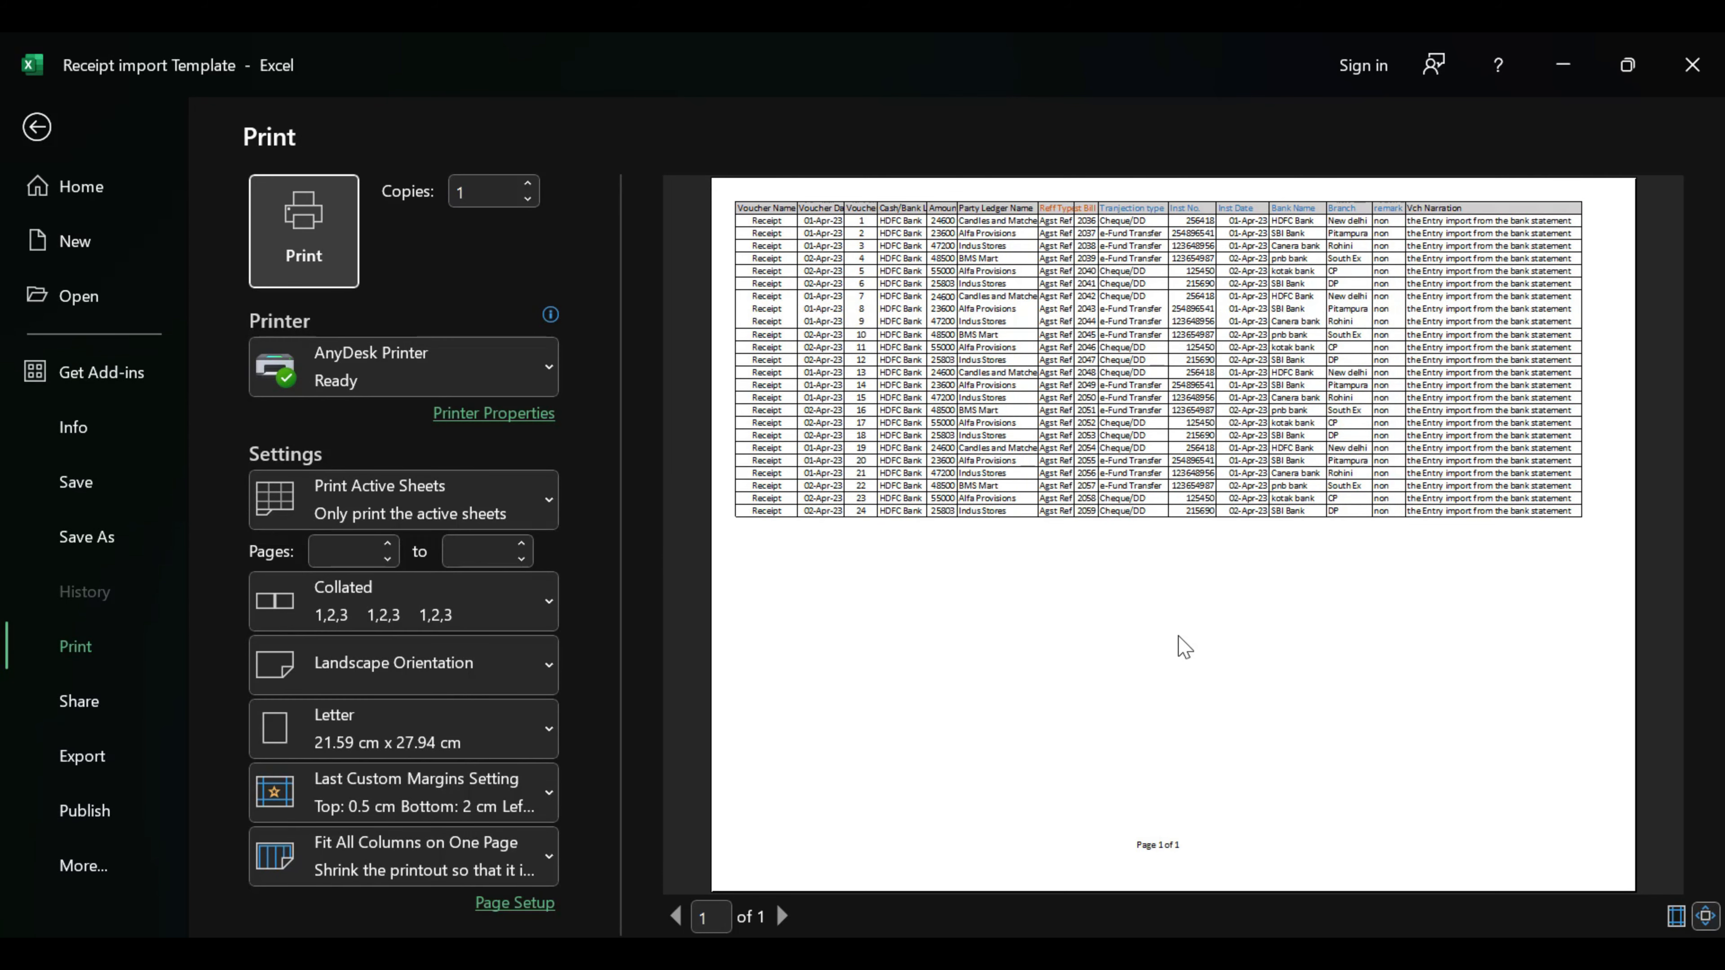
key("Escape")
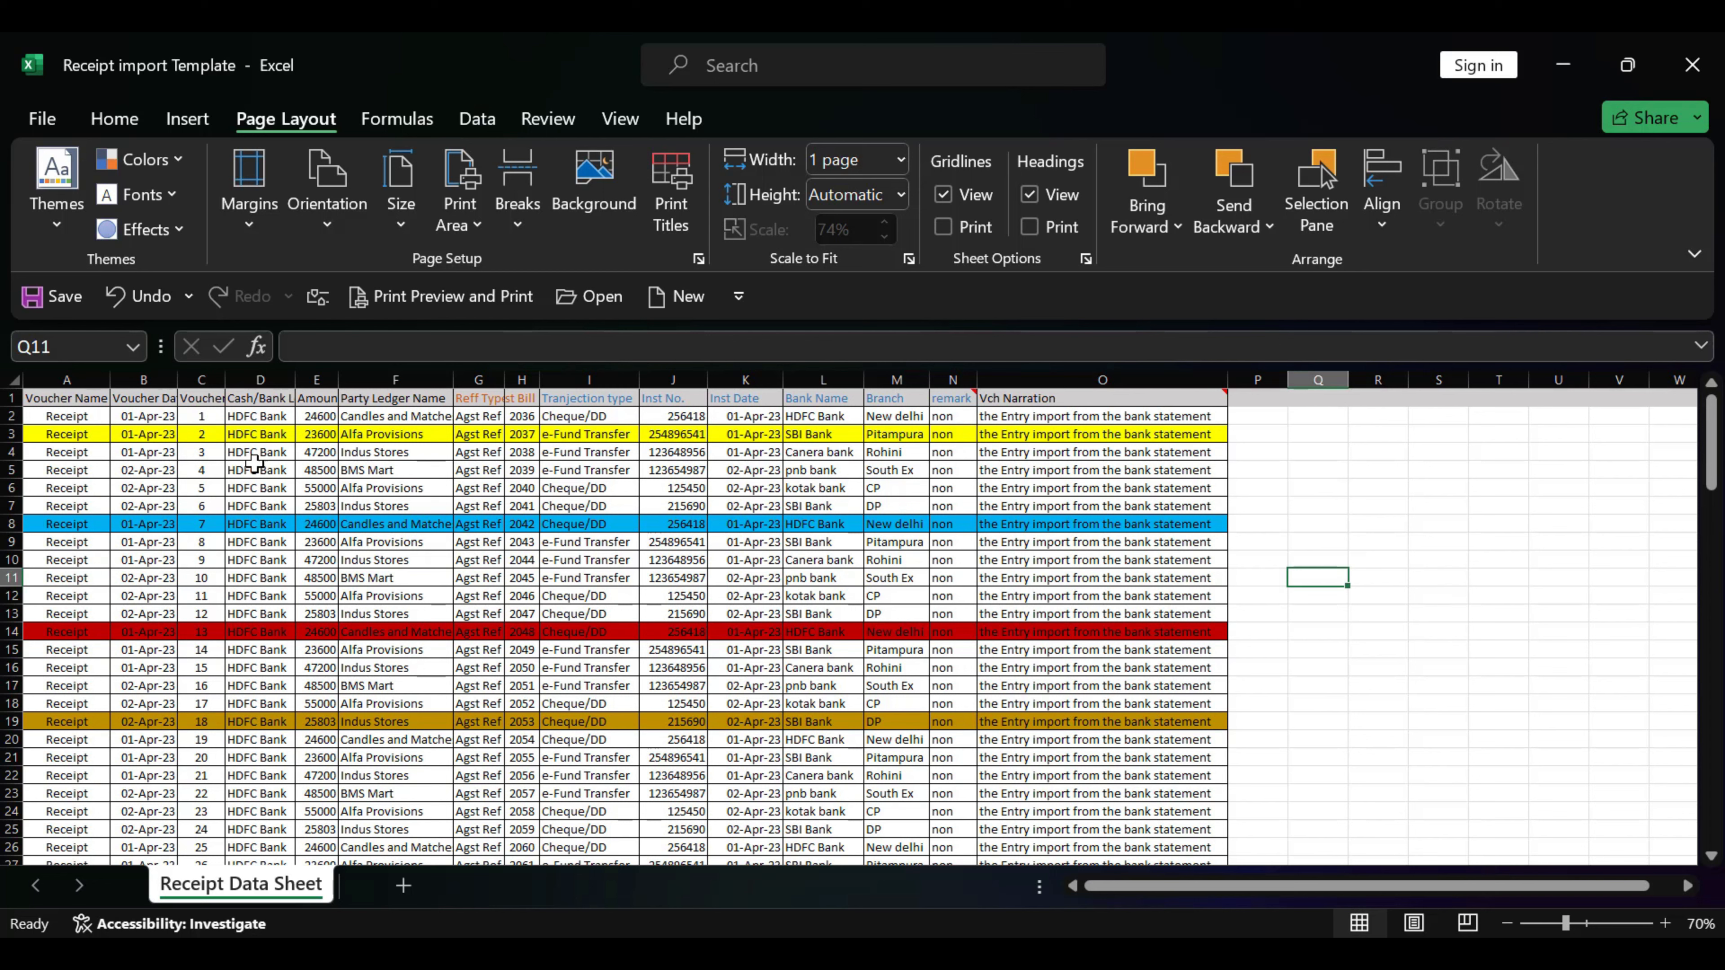
Examine the colour-highlighted rows 3, 8, 14 and 19 and the comments on the remark and Vch Narration headings
left_click_drag(51, 401, 1086, 827)
left_click(1078, 597)
mouse_move(973, 398)
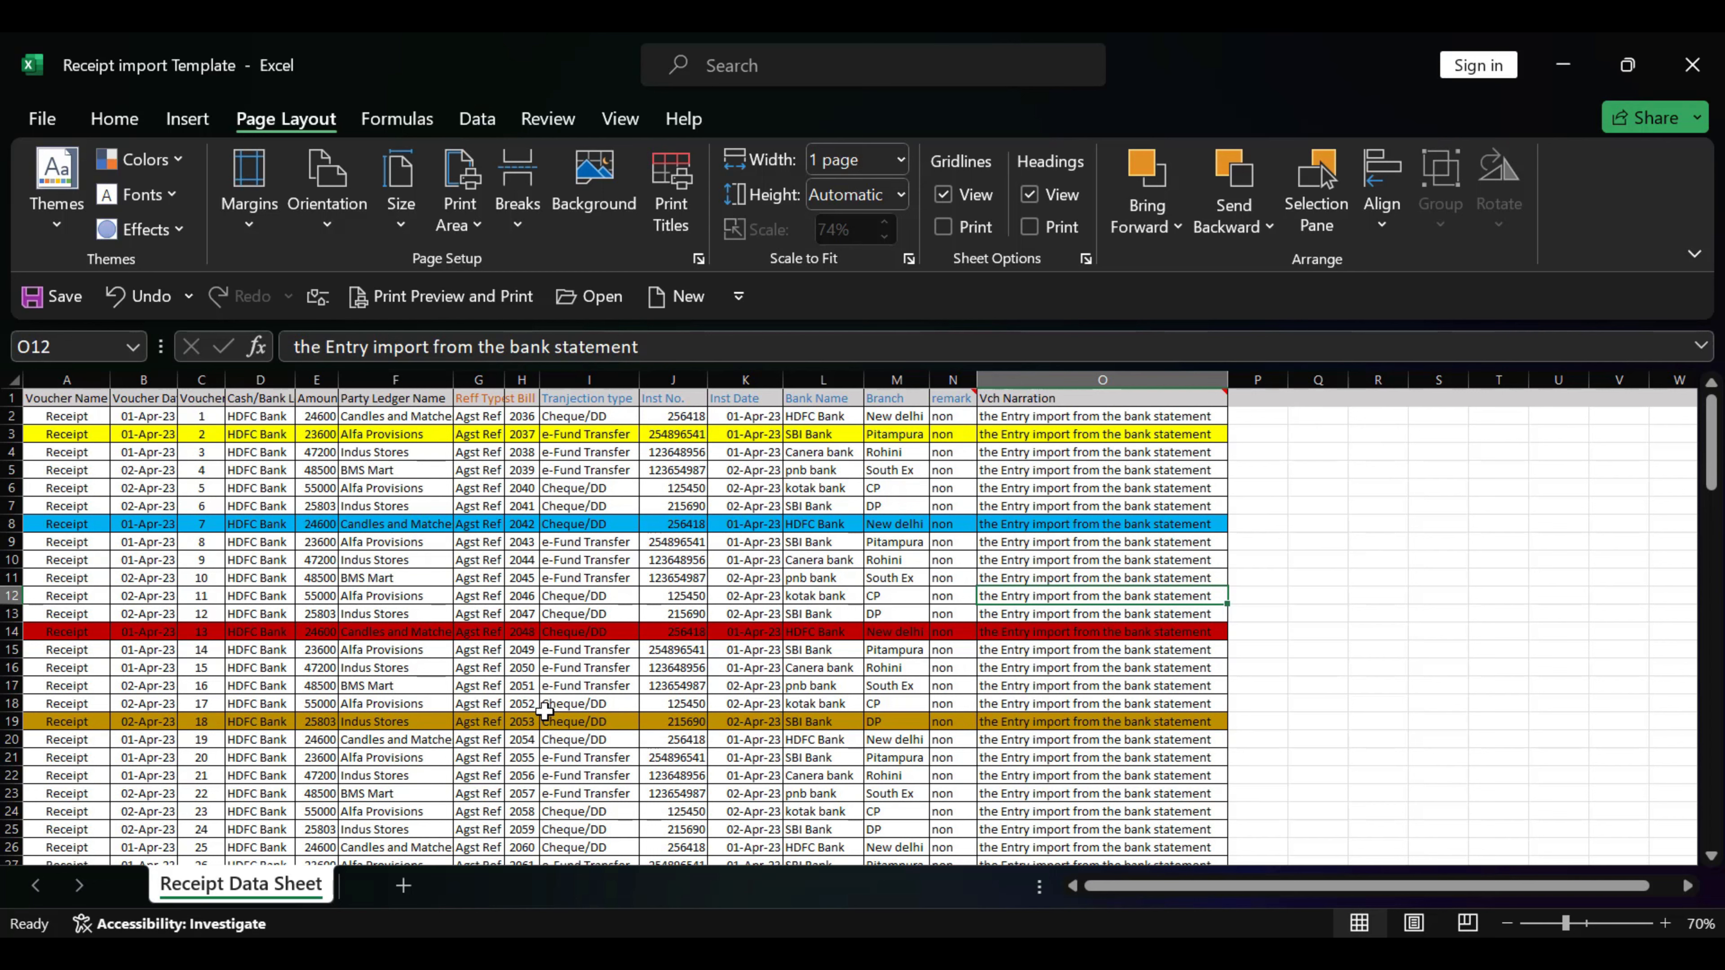
left_click(72, 434)
key("Right")
key("Right")
key("Right")
key("Right")
key("Right")
key("Right")
key("Right")
key("Right")
key("Right")
key("Right")
key("Right")
key("Right")
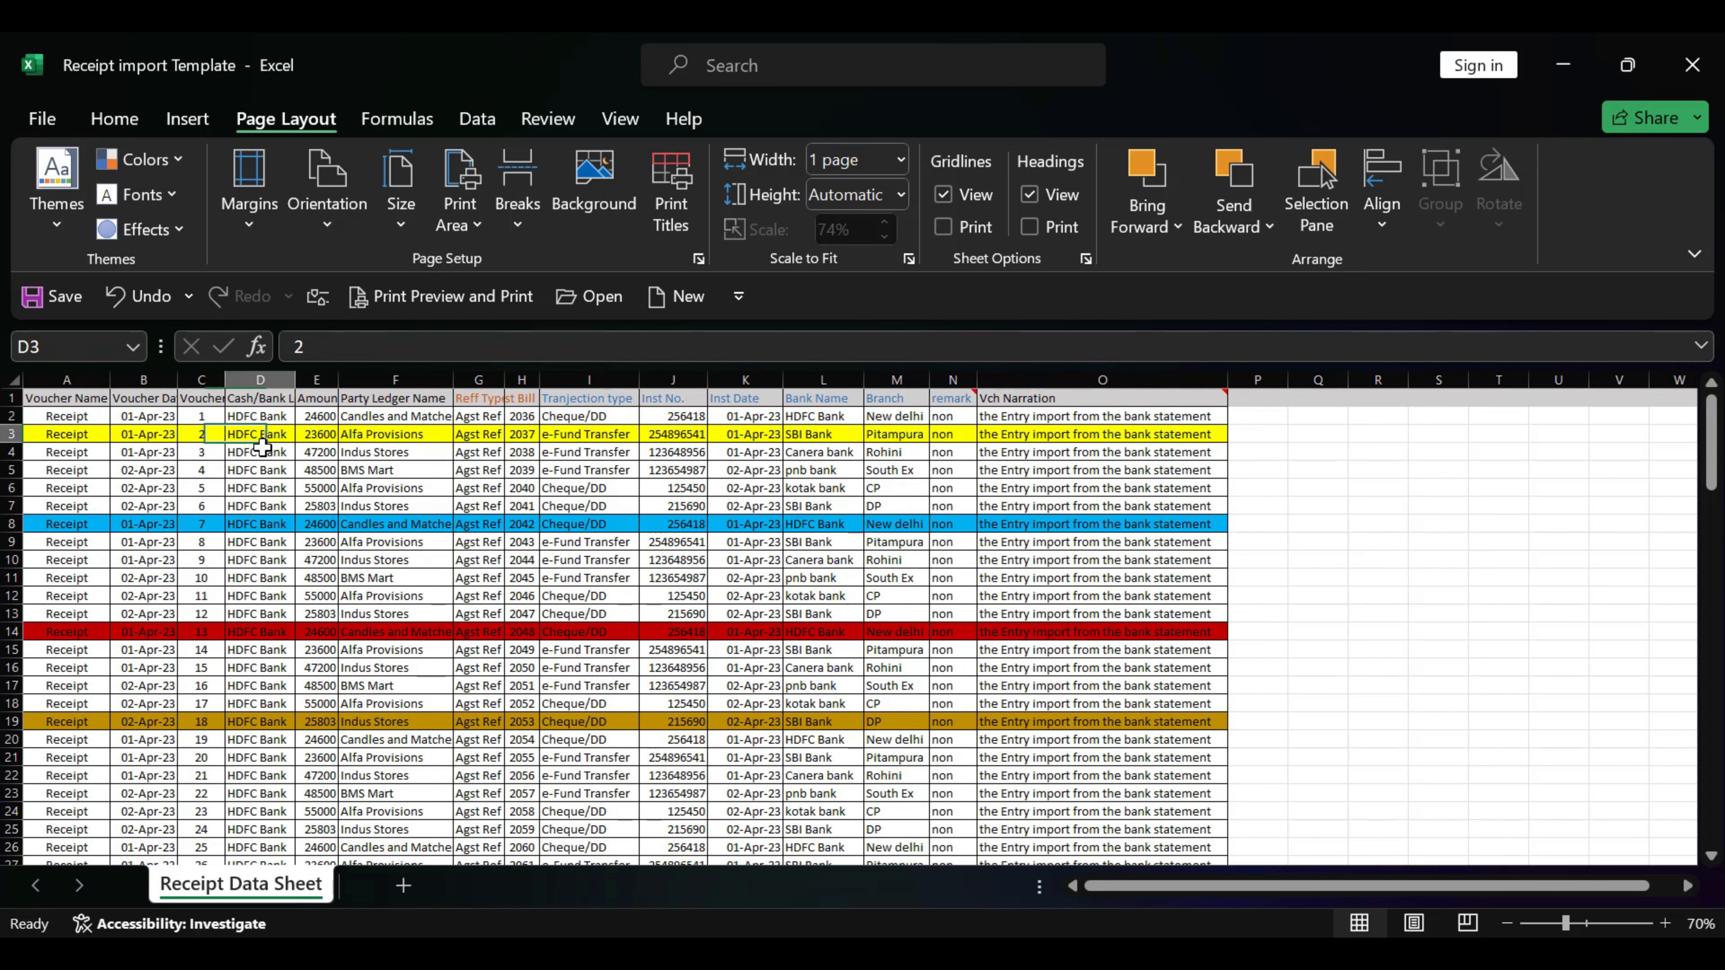
key("Right")
key("Right")
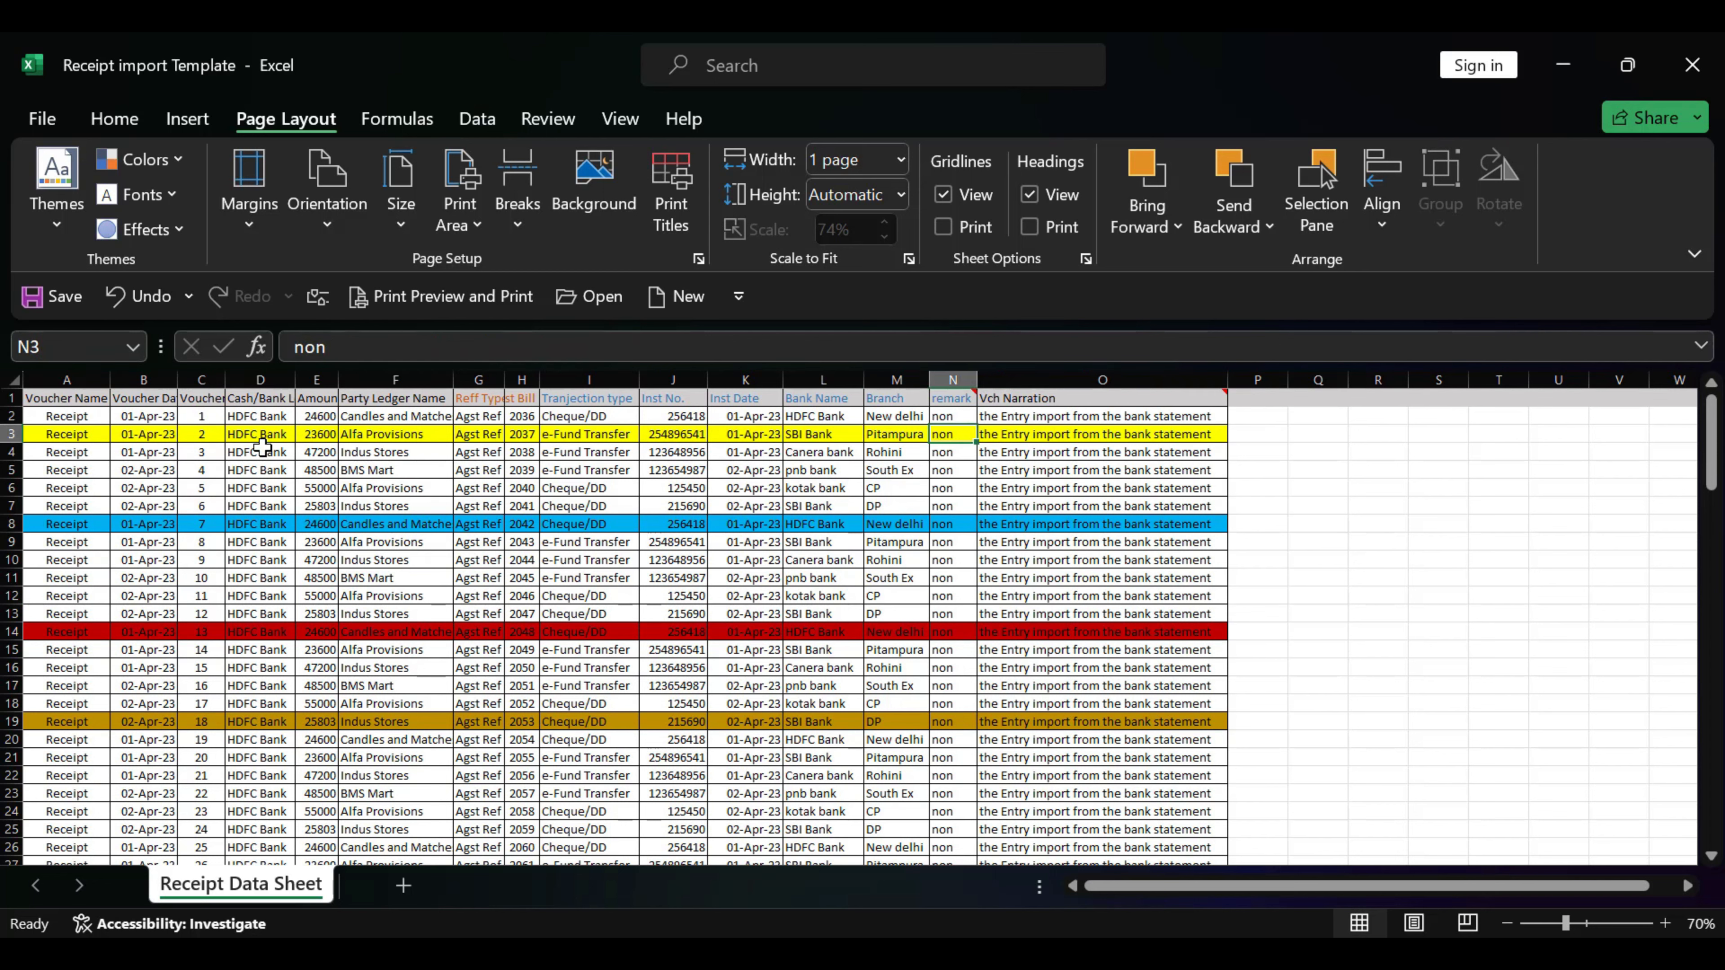
key("Down")
key("Down")
key("Down")
key("Down")
key("Down")
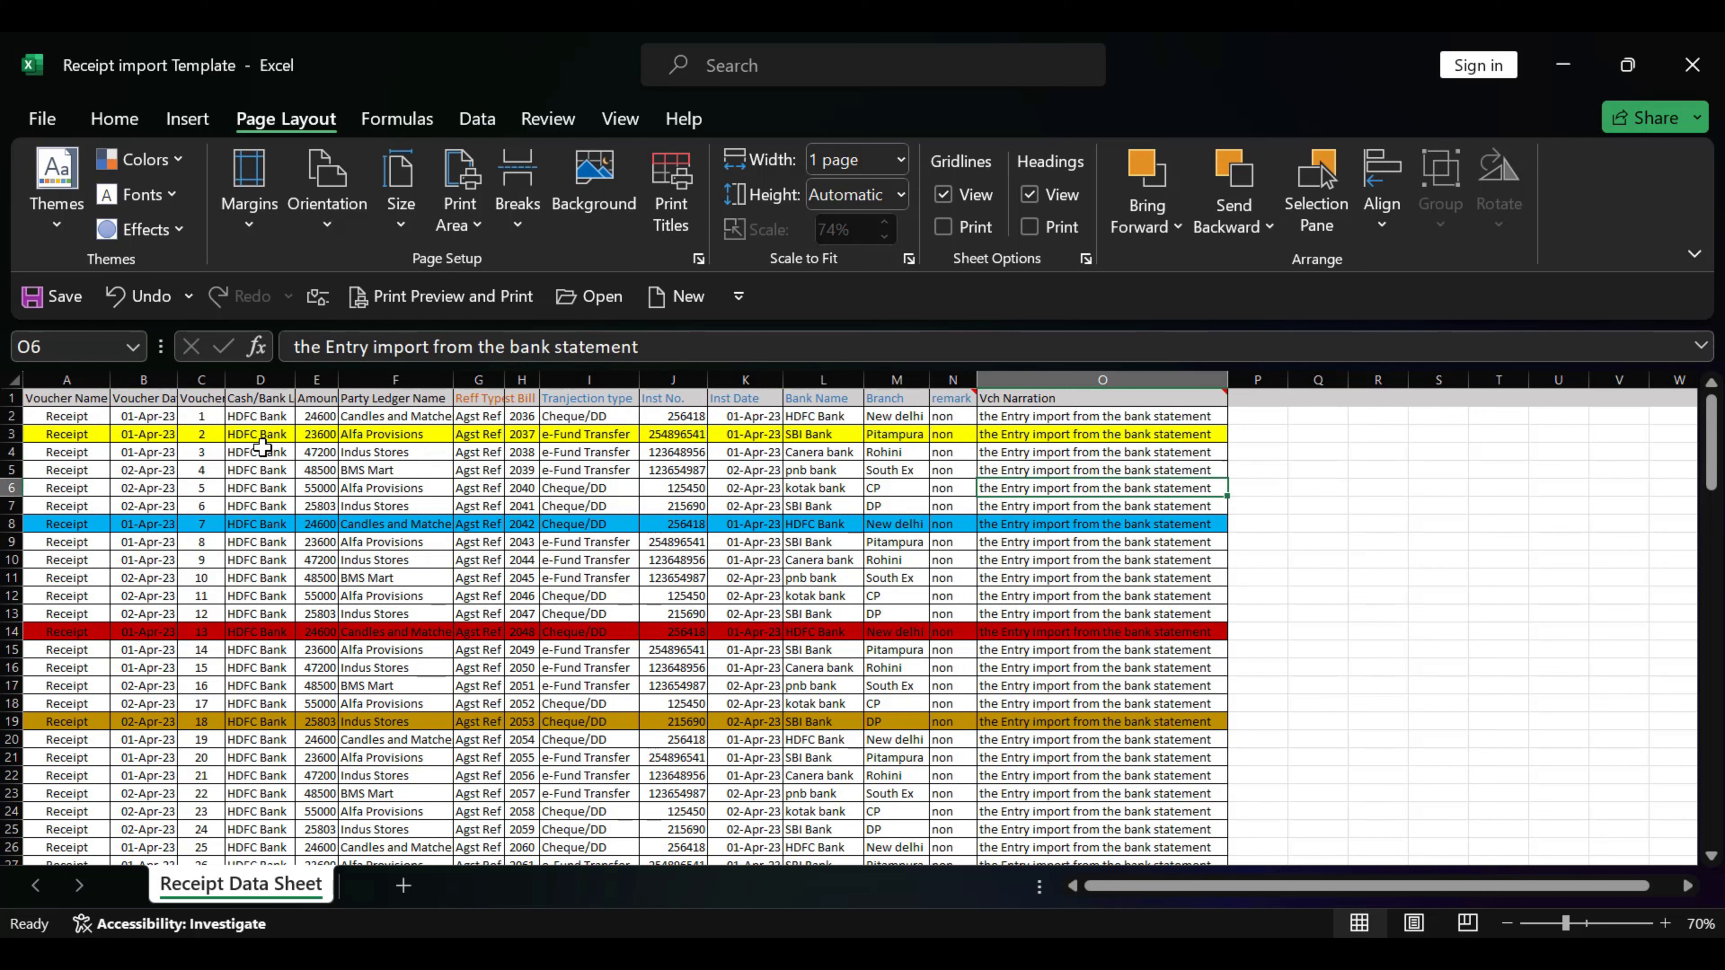
key("Left")
key("Left")
key("Left")
key("Left")
key("Left")
key("Left")
key("Left")
key("Left")
key("Left")
key("Left")
key("Left")
key("Left")
key("Left")
key("Left")
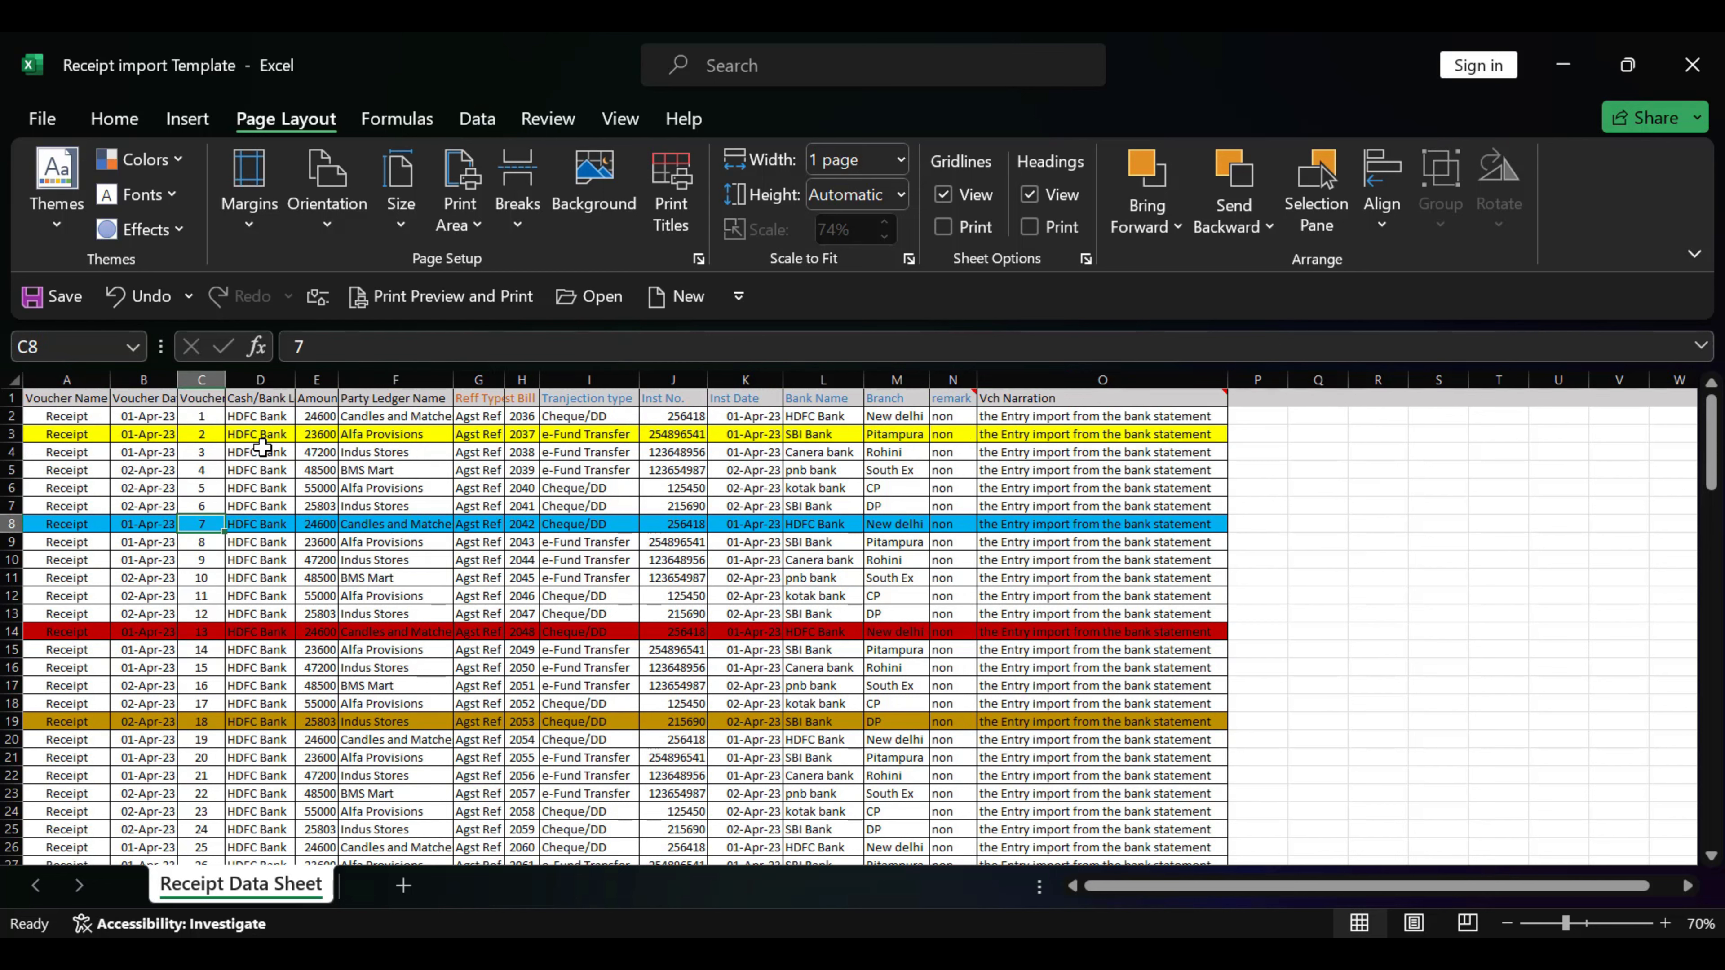
key("Down")
key("Down")
key("Down")
key("Down")
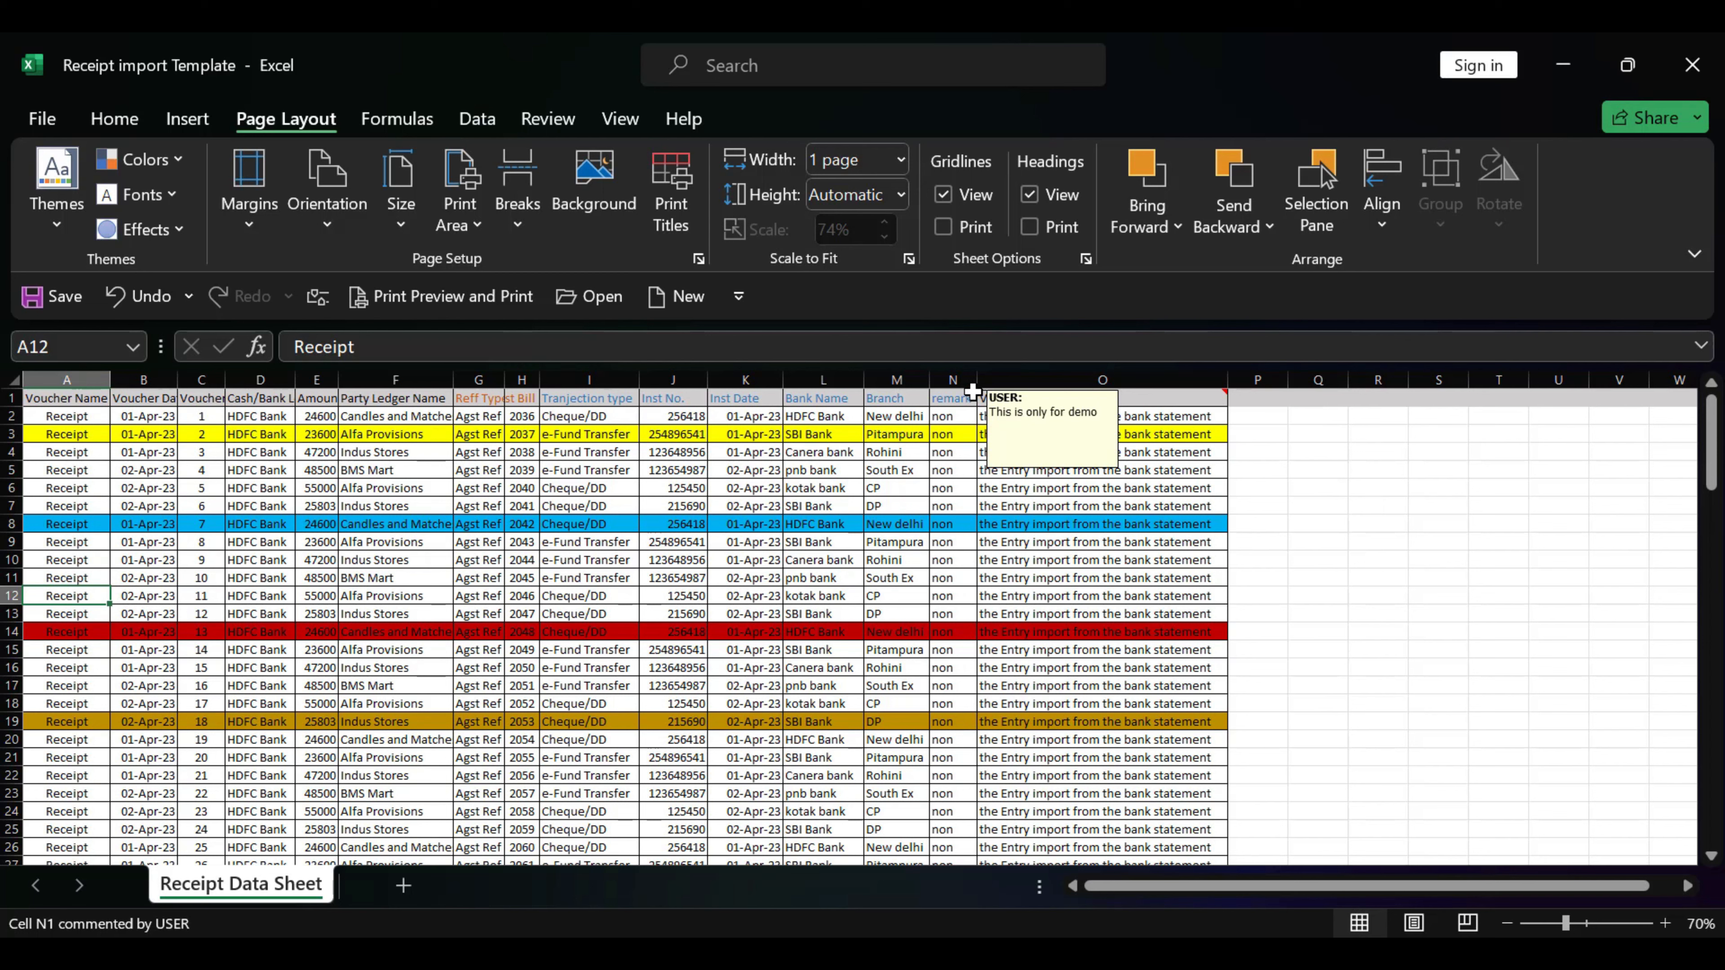
mouse_move(1145, 396)
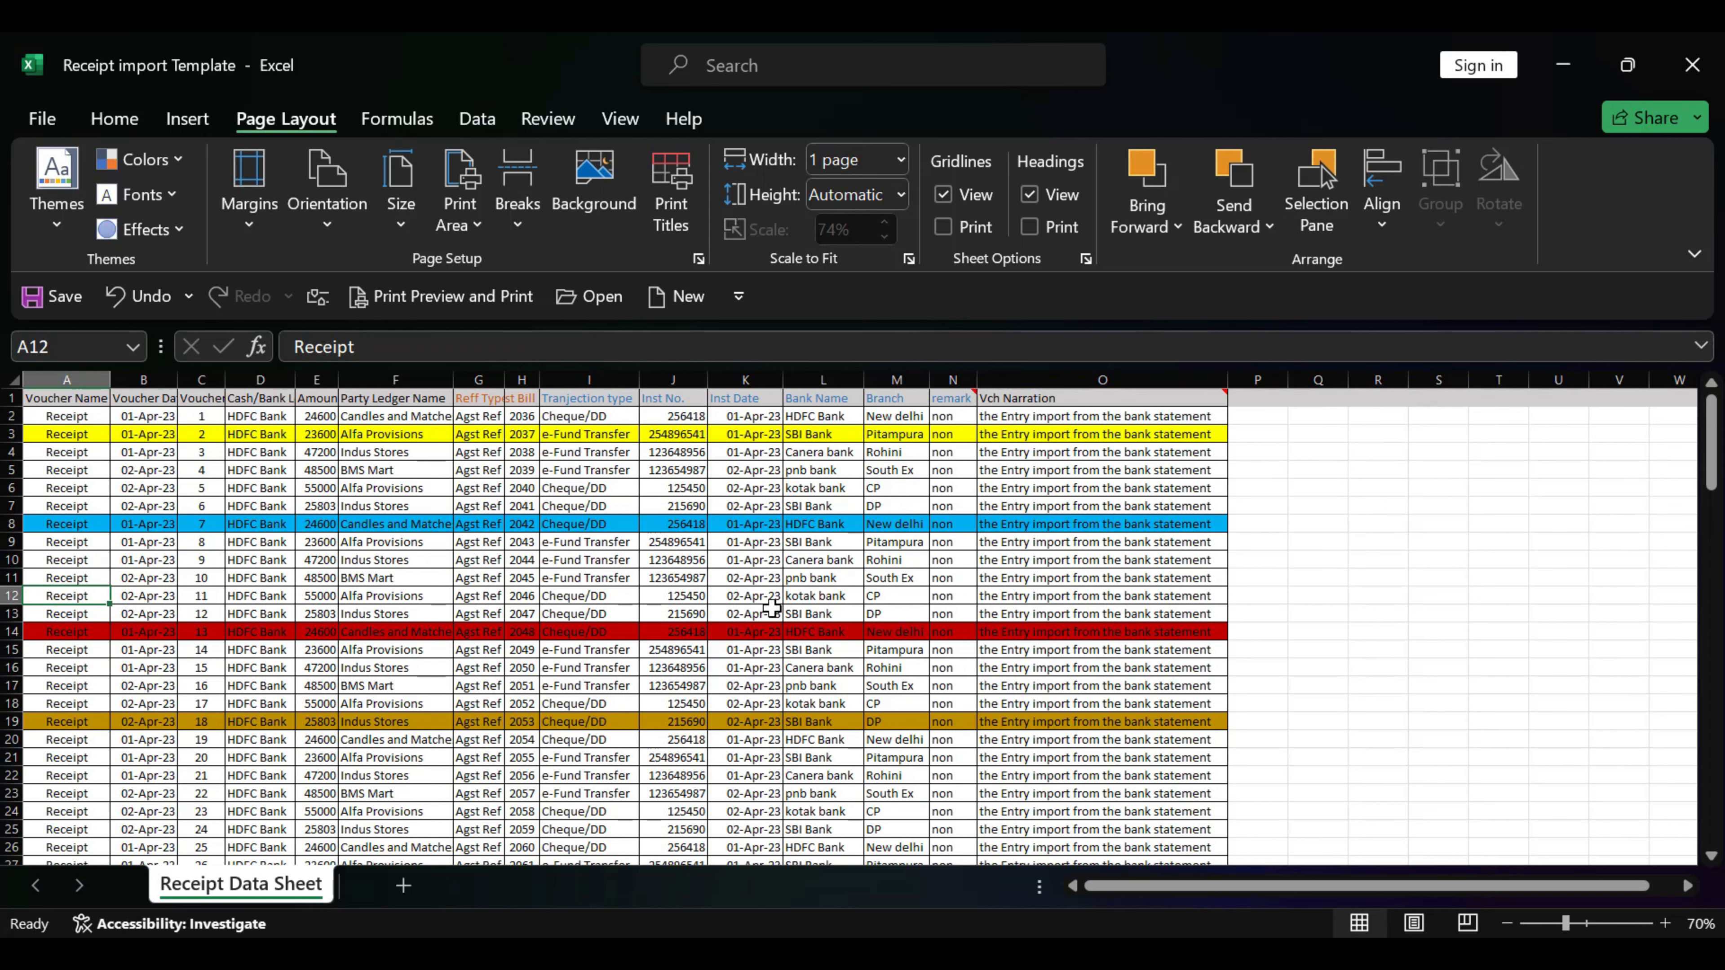
Set the sheet to print in black and white with its comments at the end of the sheet
left_click(682, 224)
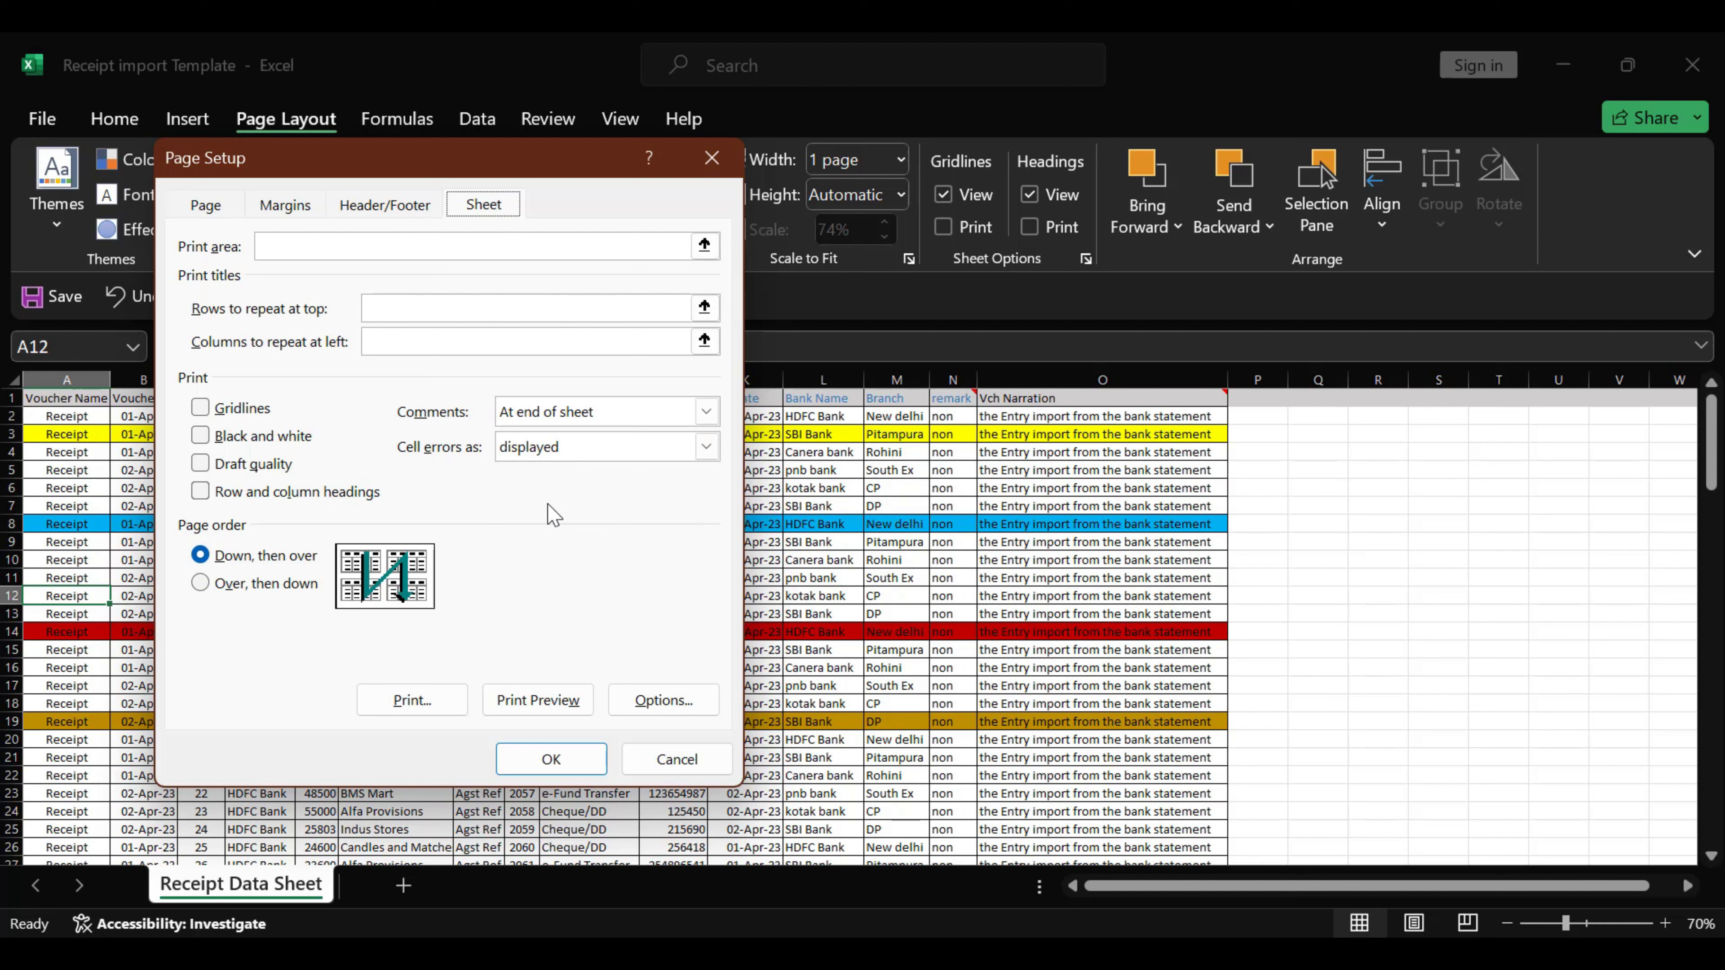
left_click(203, 439)
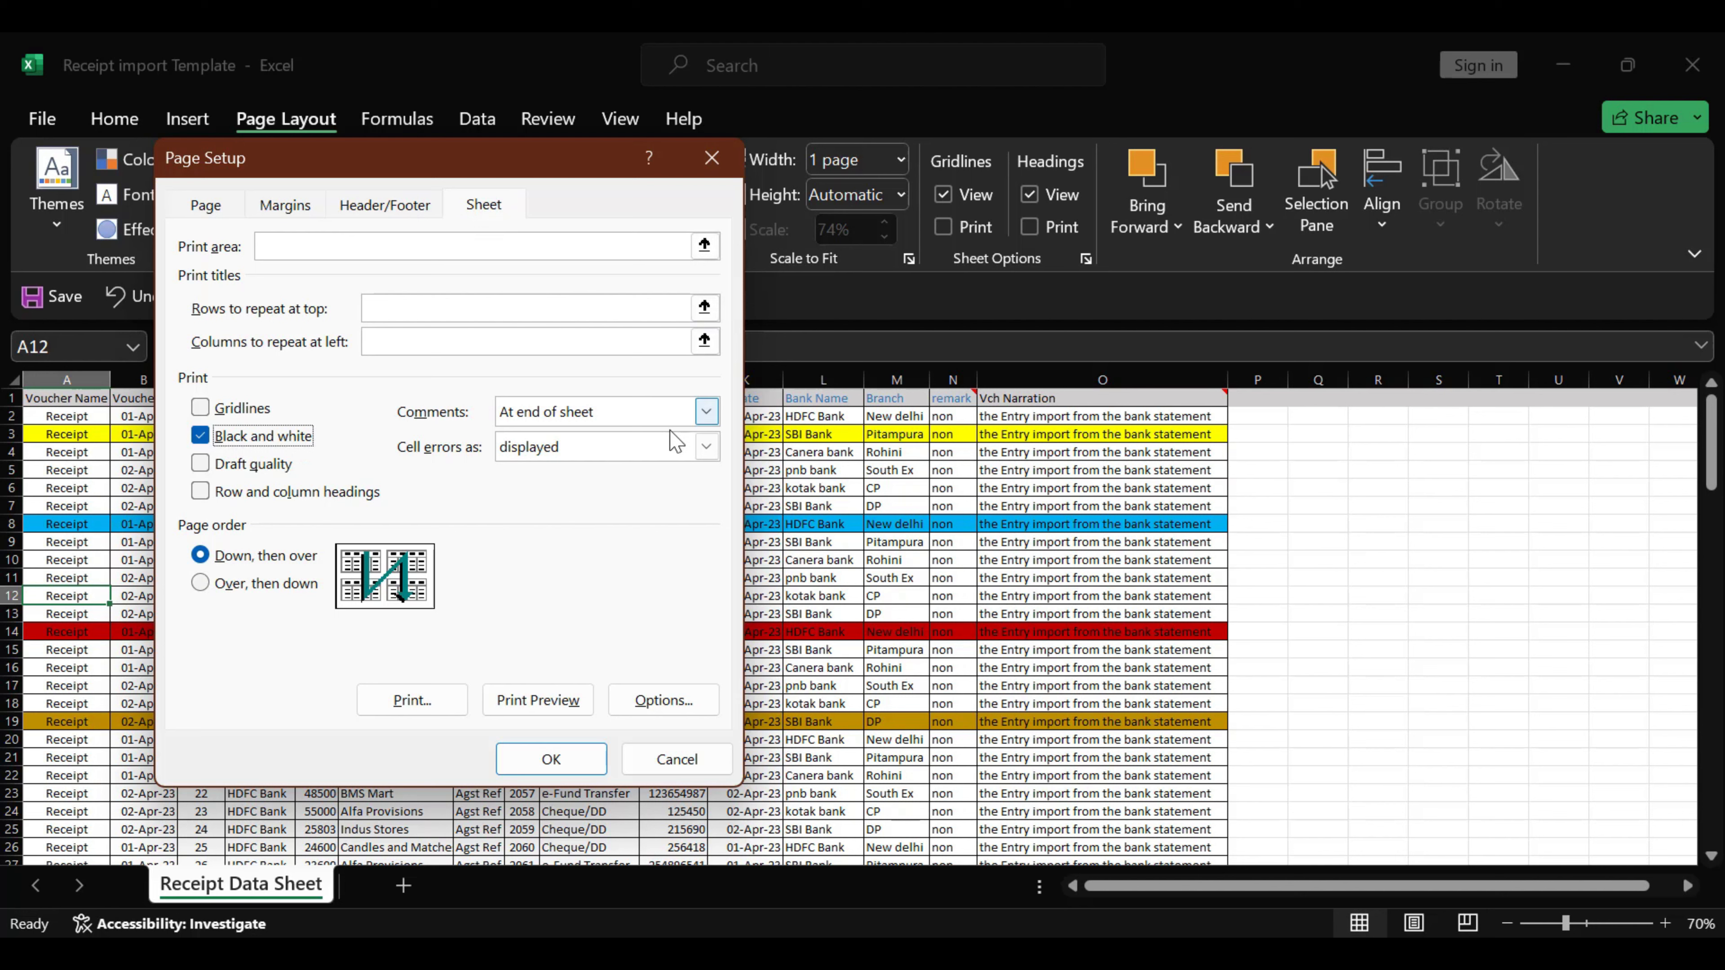
left_click(706, 413)
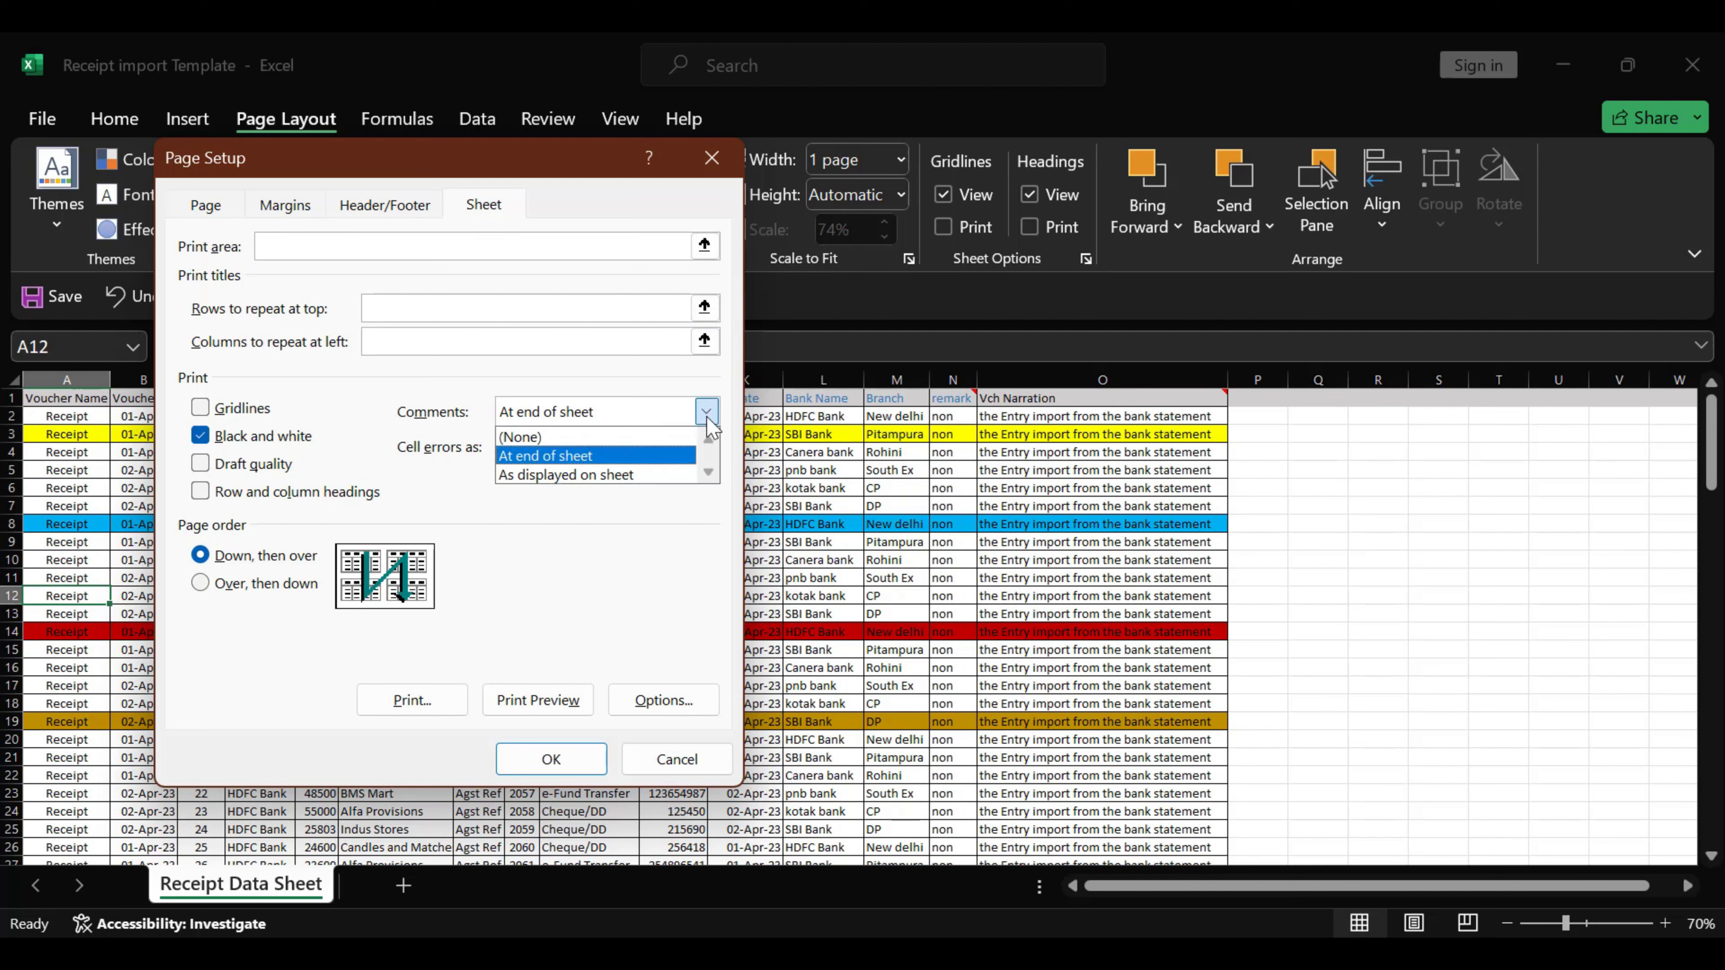
left_click(626, 479)
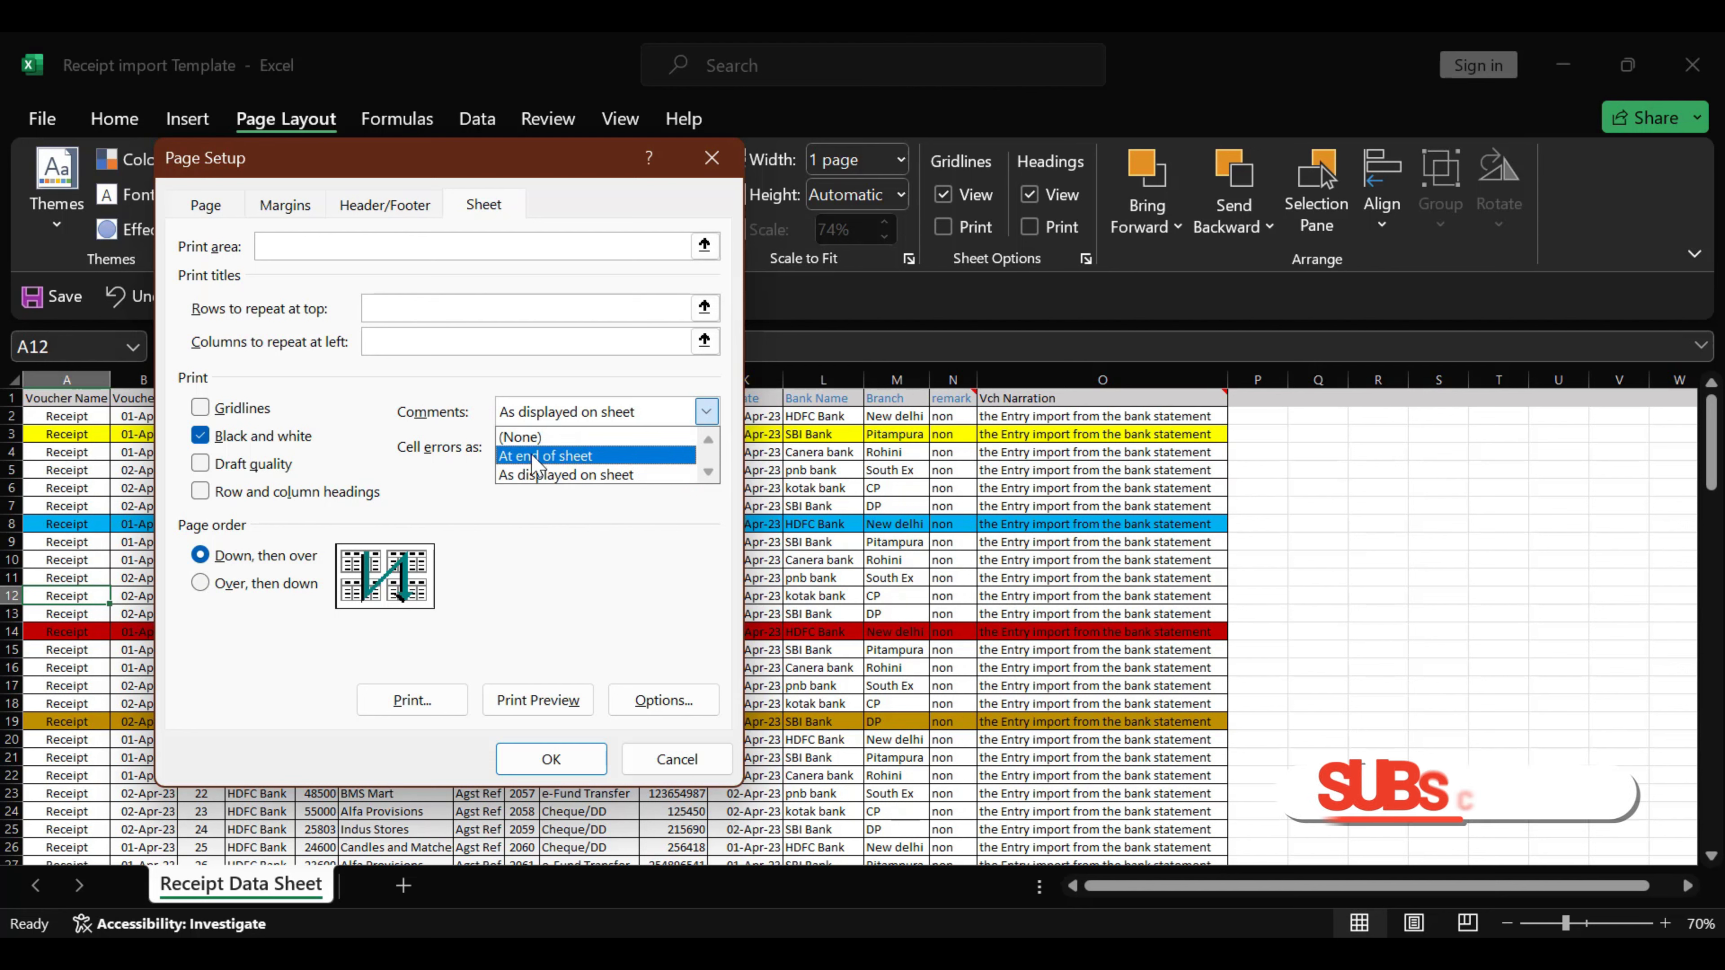
left_click(563, 457)
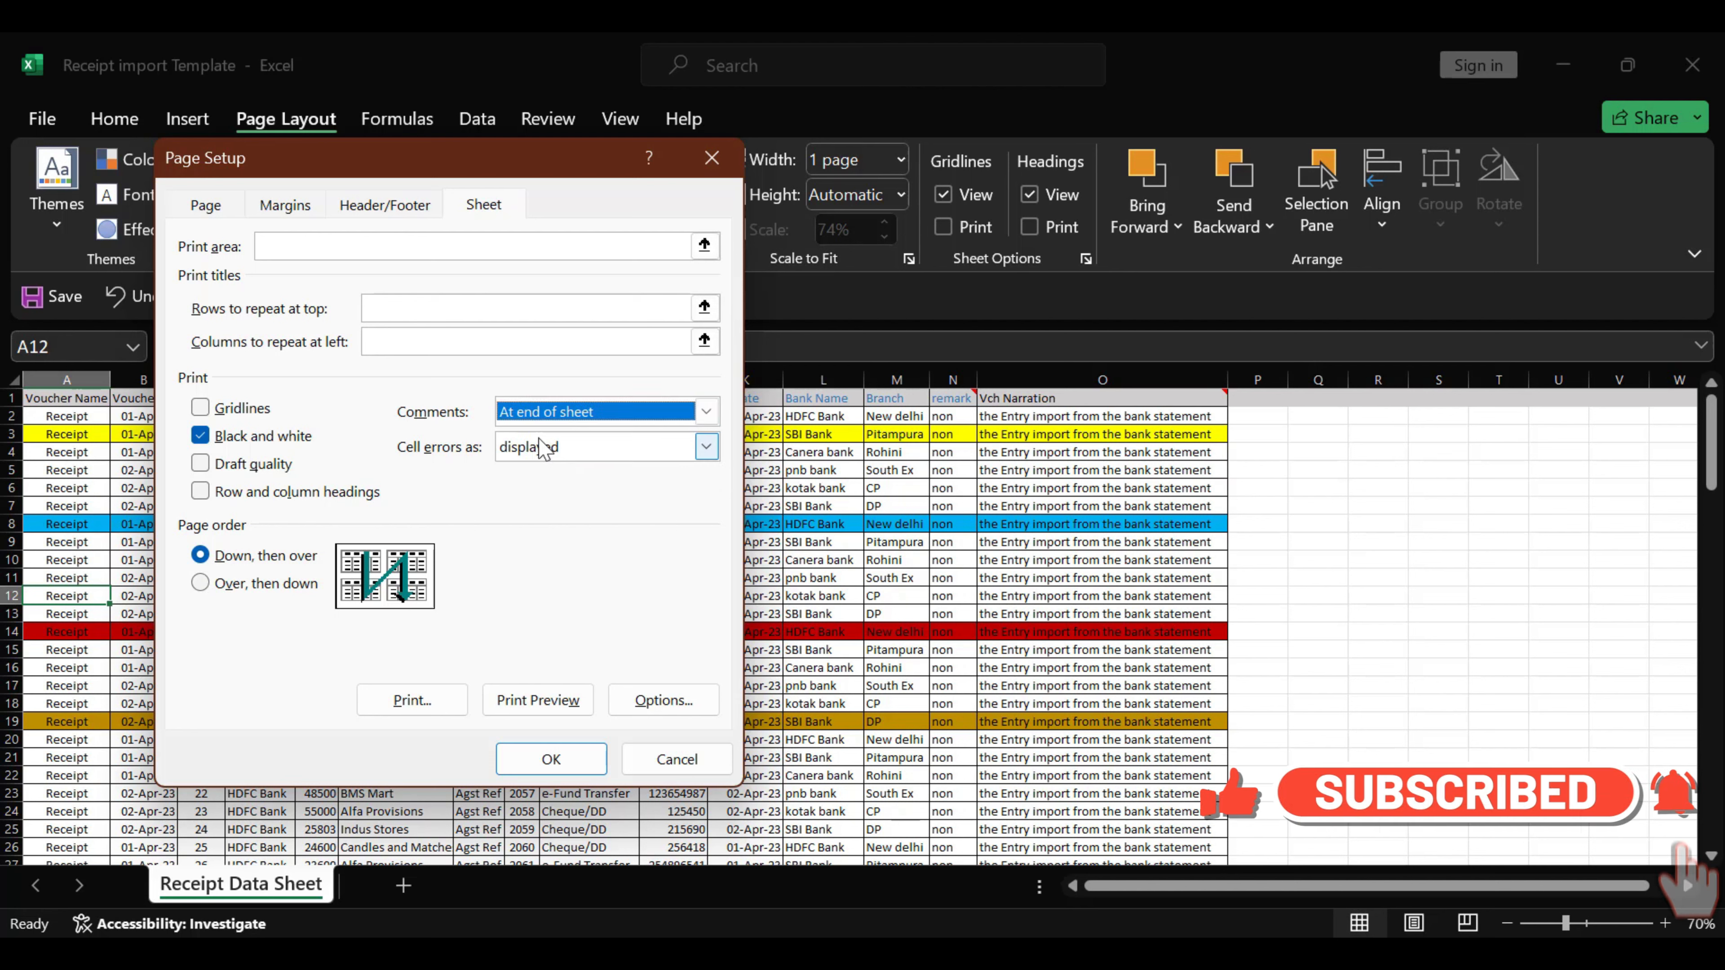
left_click(550, 759)
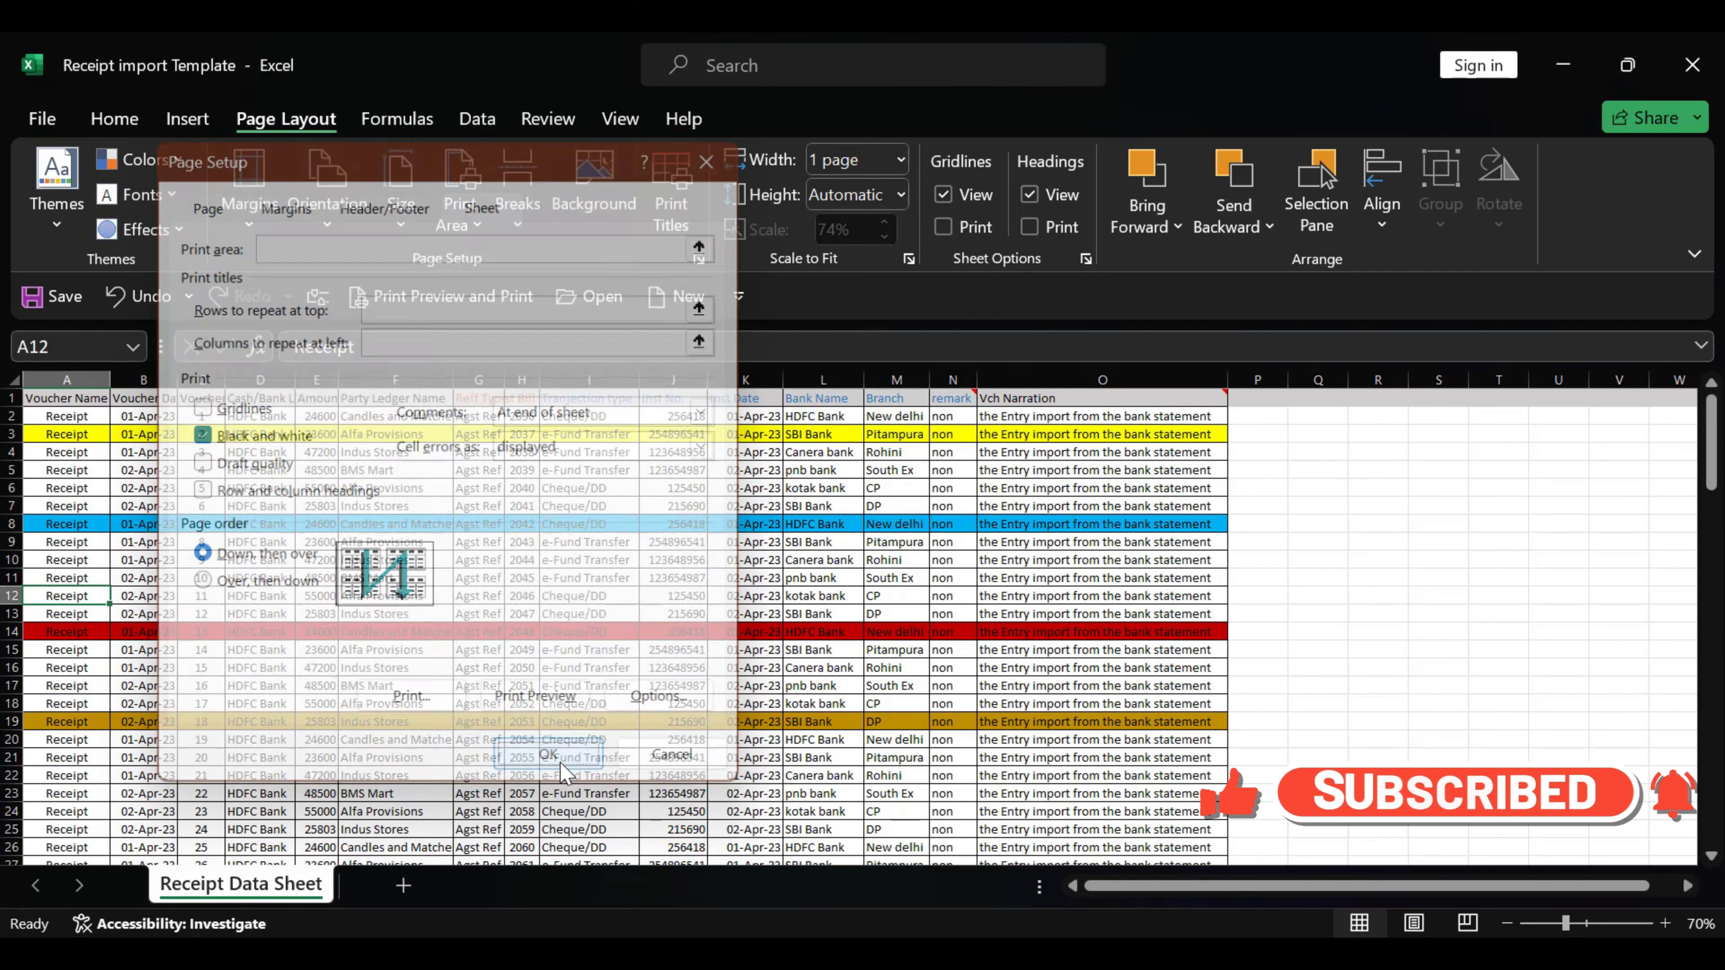
Check the black-and-white pages and the comments page in the print preview, and reopen the preview from the sheet
left_click(456, 302)
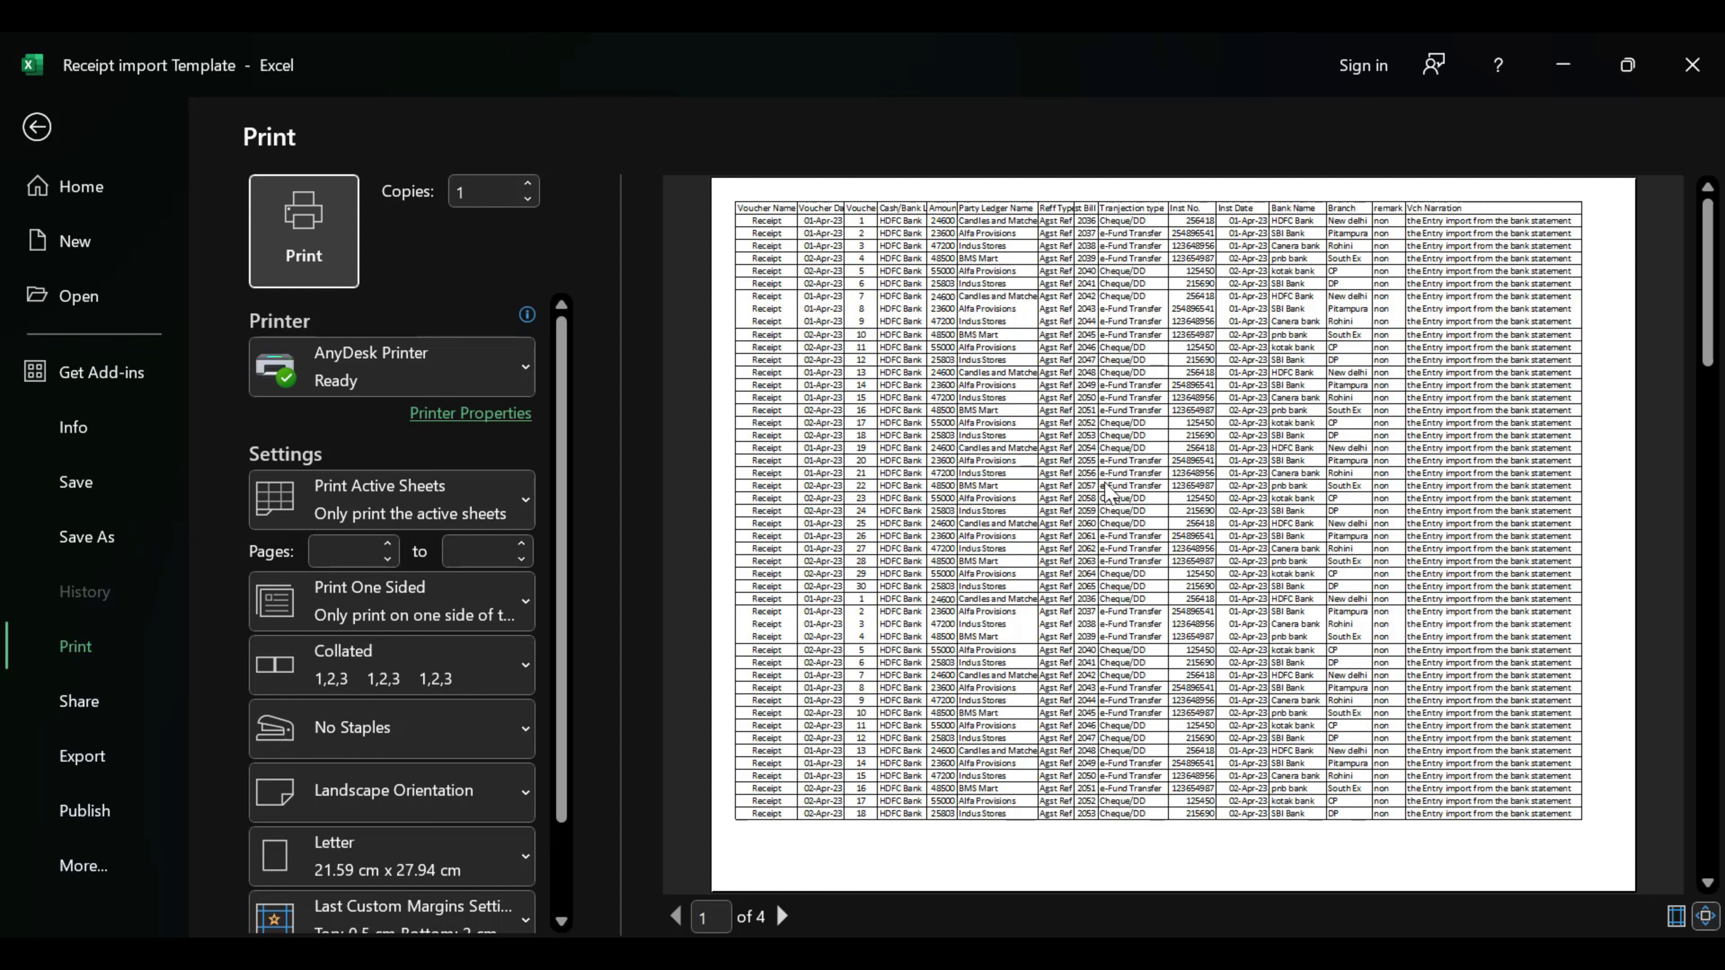
scroll(1108, 491, "down", 1)
scroll(1108, 491, "down", 1)
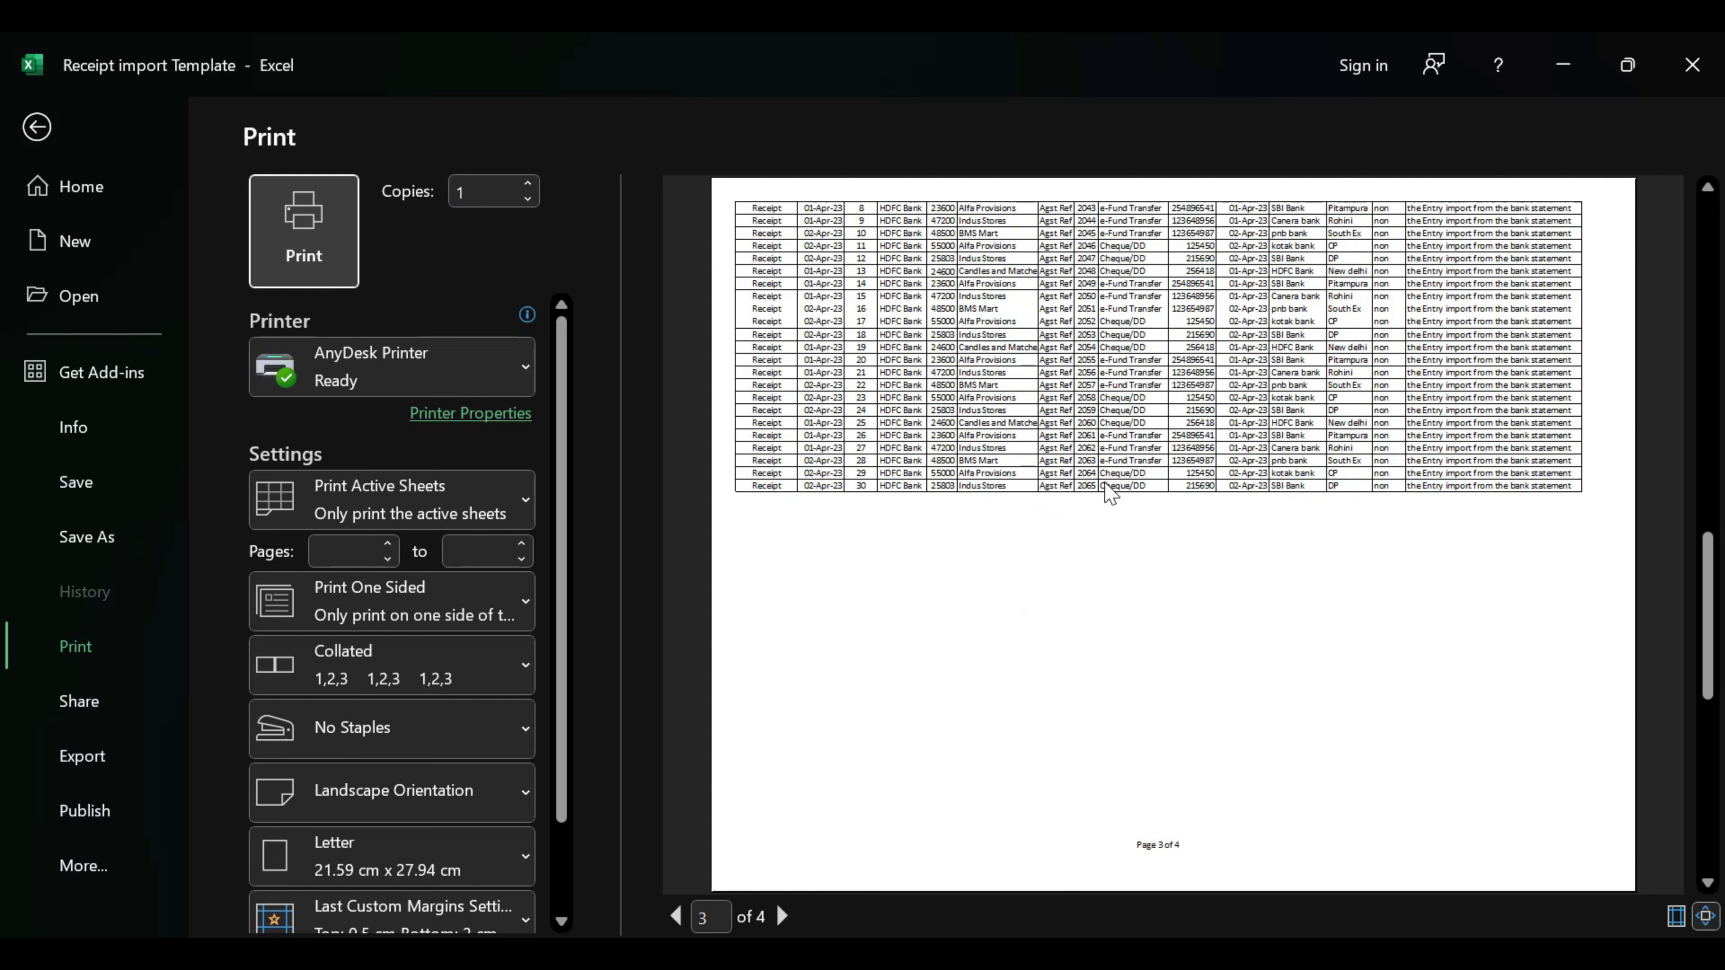
scroll(1108, 492, "down", 1)
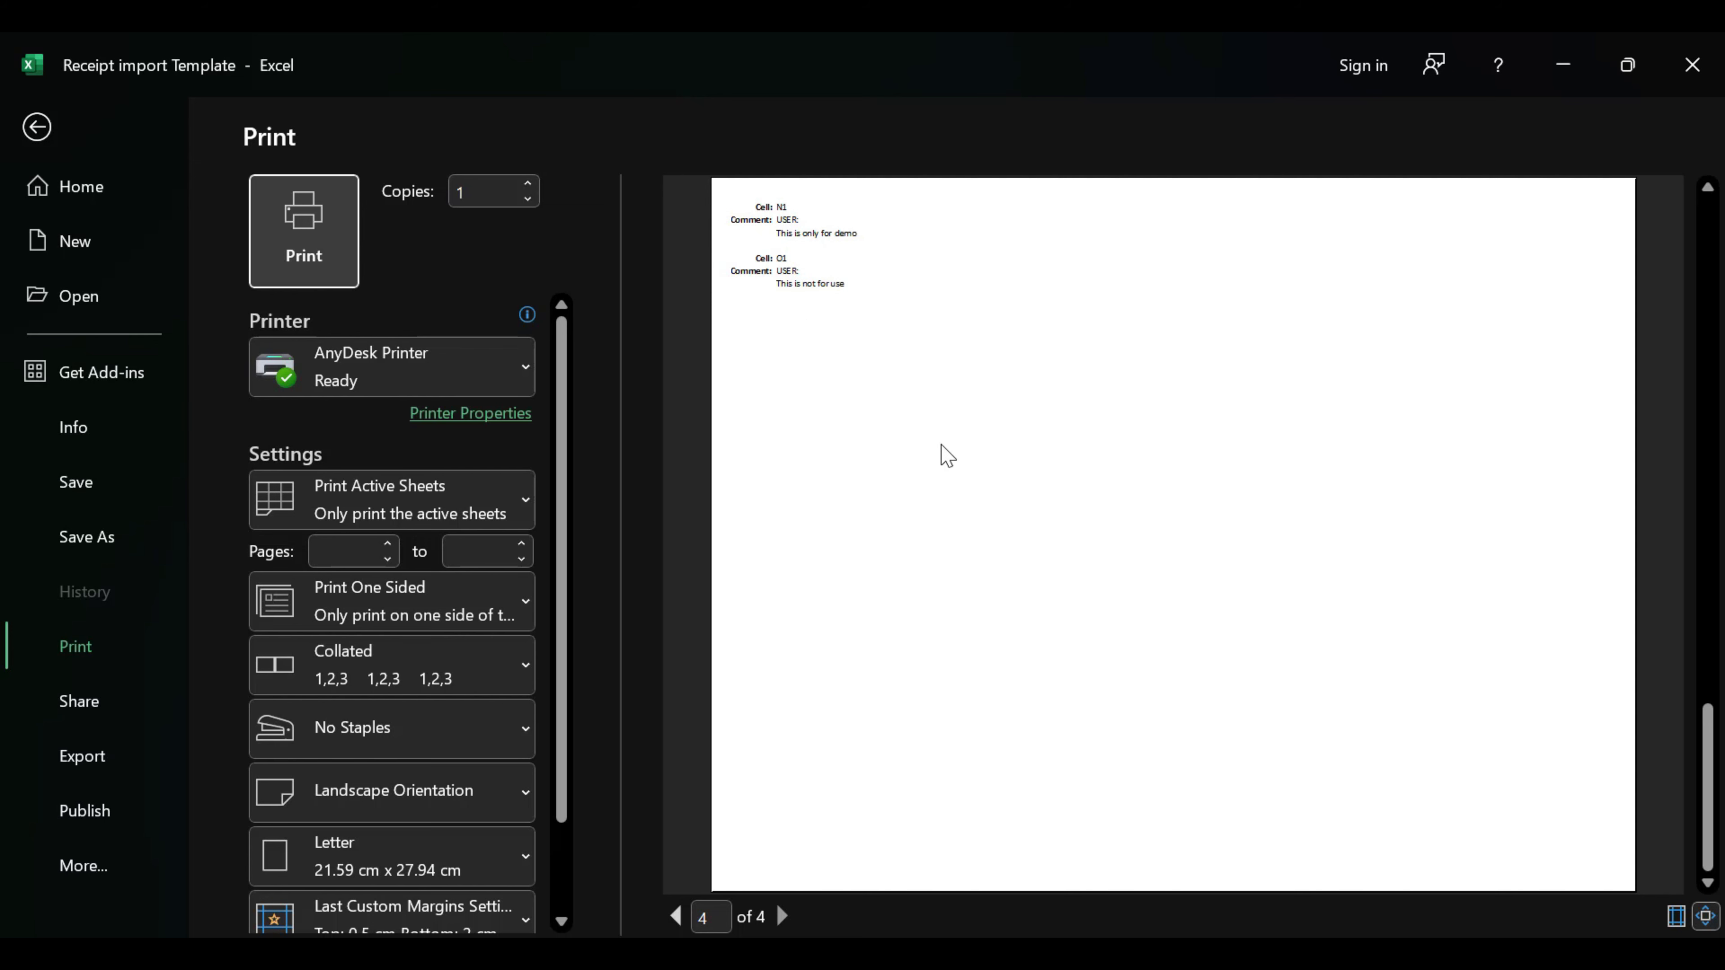
scroll(947, 455, "up", 3)
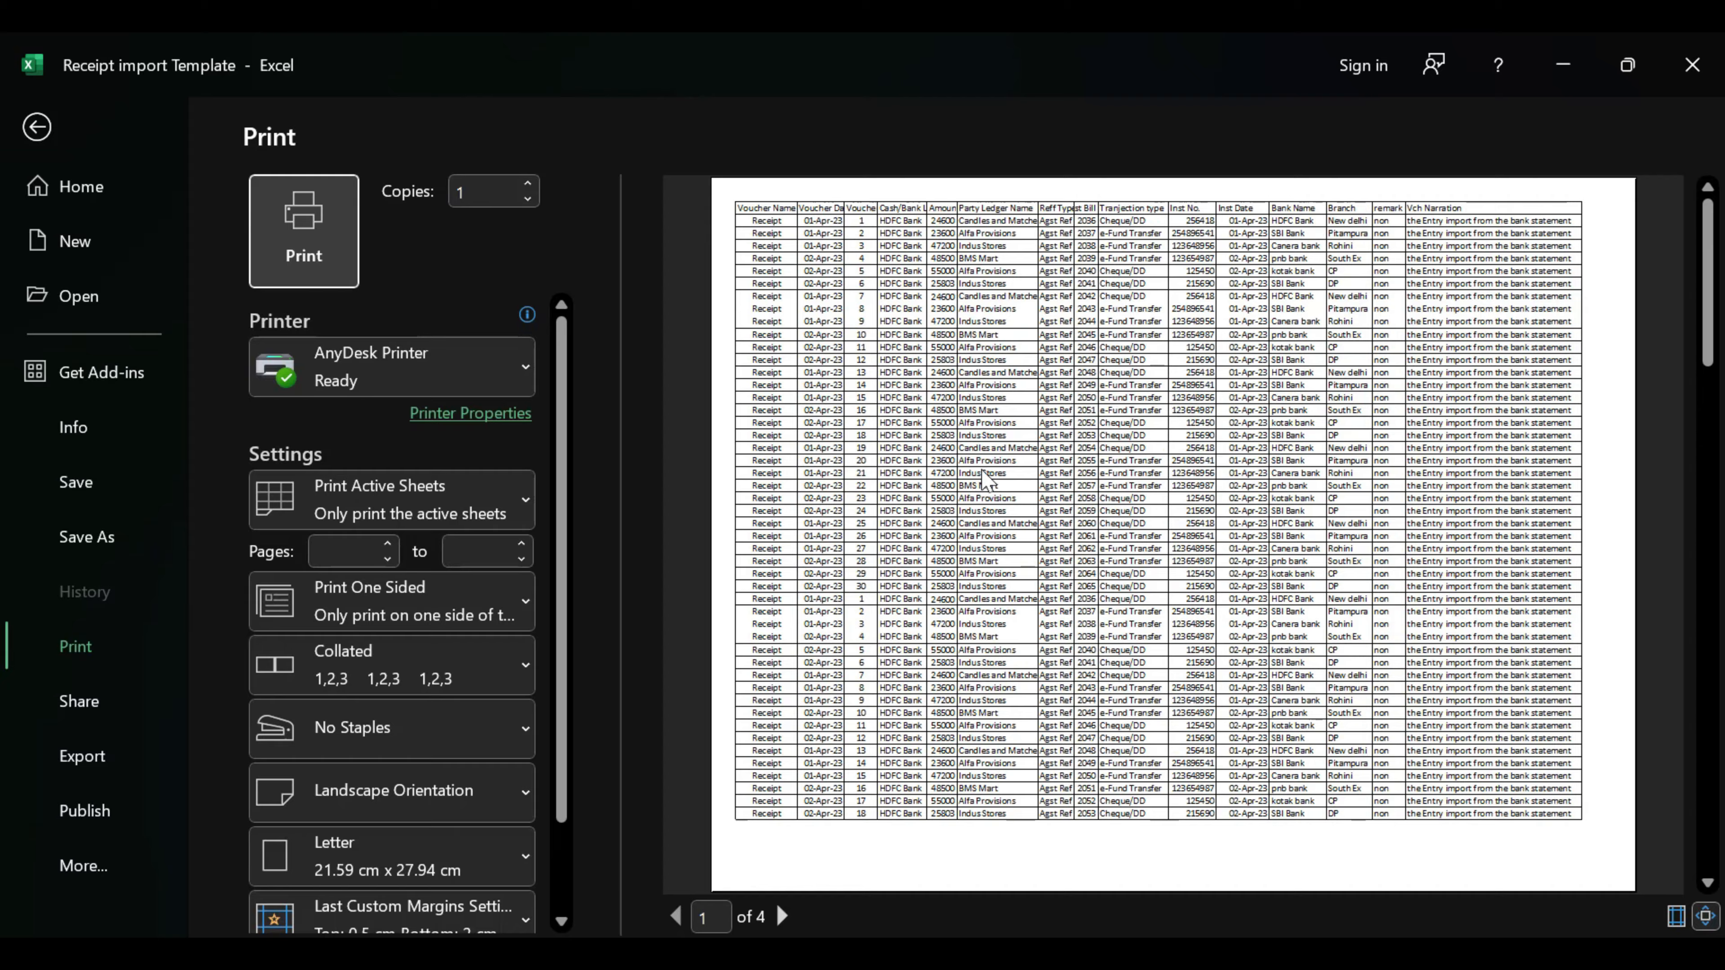
key("Escape")
key("ctrl+p")
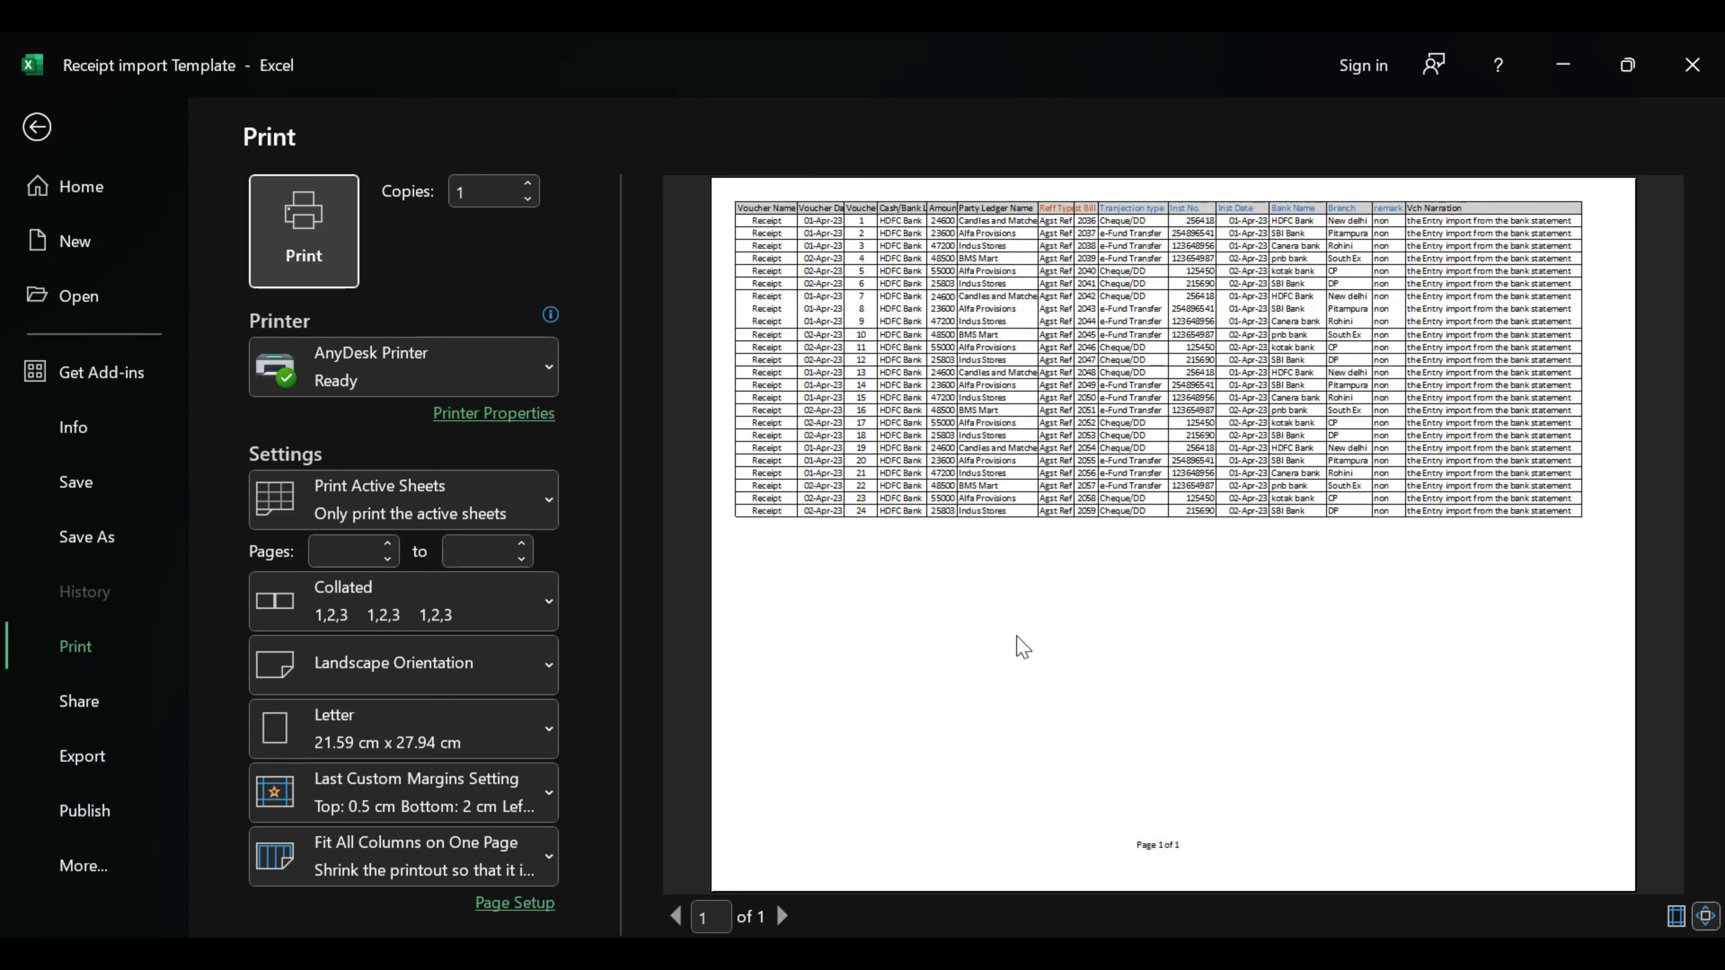